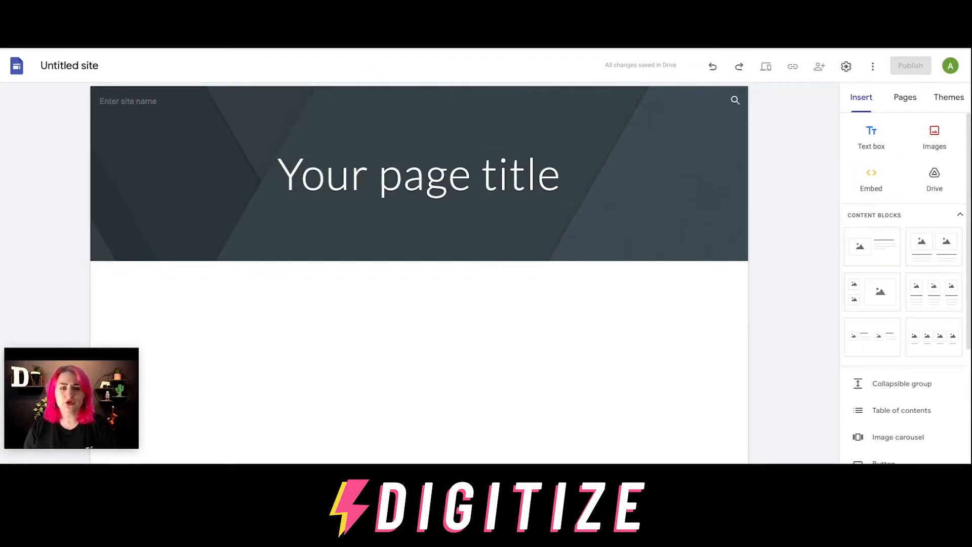
Search Google for "terry pratchett" in a new browser tab and look through the results
{"action": "key", "text": "ctrl+t"}
{"action": "left_click", "coordinate": [492, 209]}
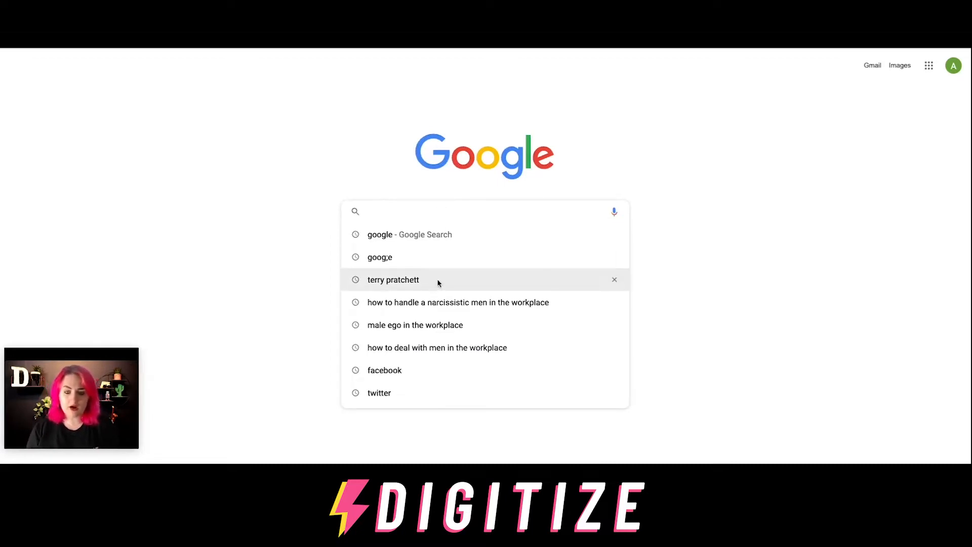
{"action": "type", "text": "terry pratc"}
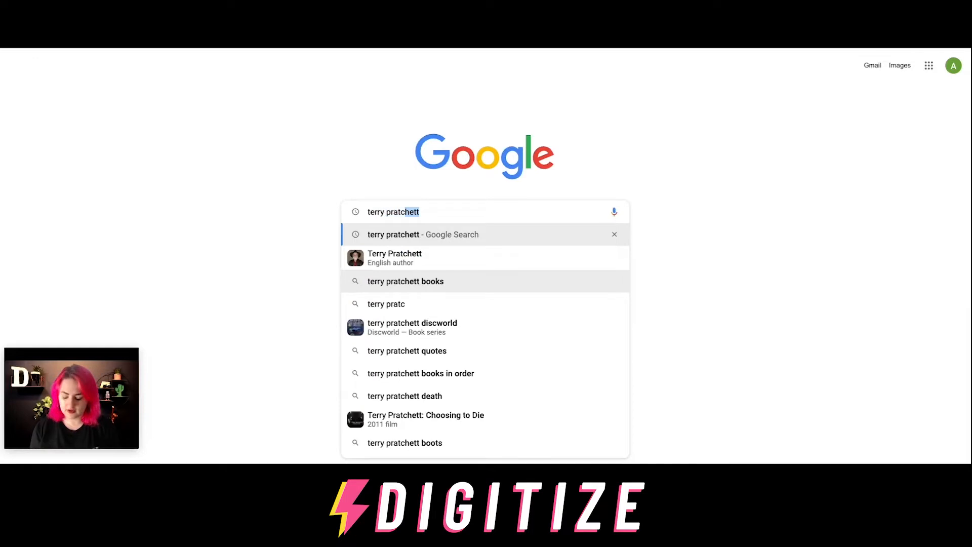
{"action": "key", "text": "Return"}
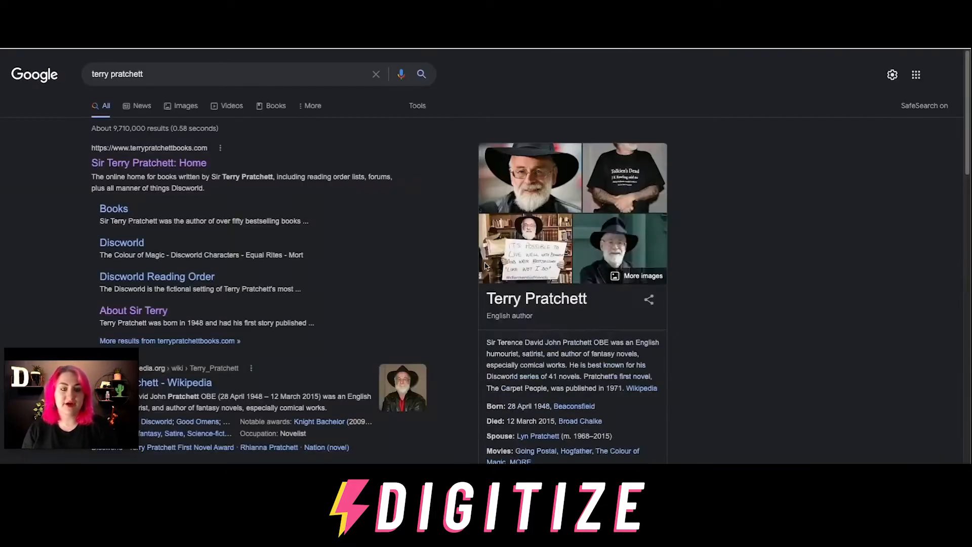
{"action": "scroll", "coordinate": [443, 238], "scroll_direction": "down", "scroll_amount": 1}
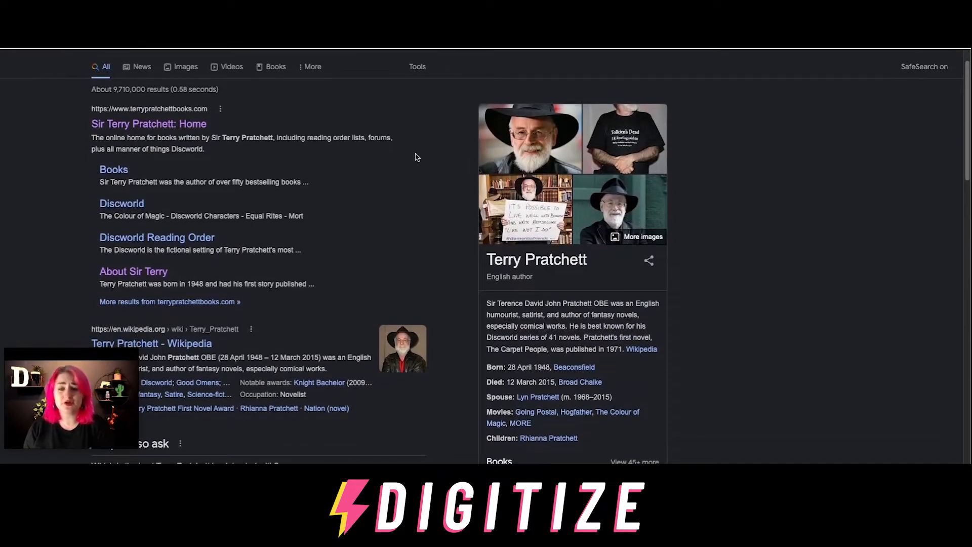
{"action": "scroll", "coordinate": [334, 236], "scroll_direction": "down", "scroll_amount": 3}
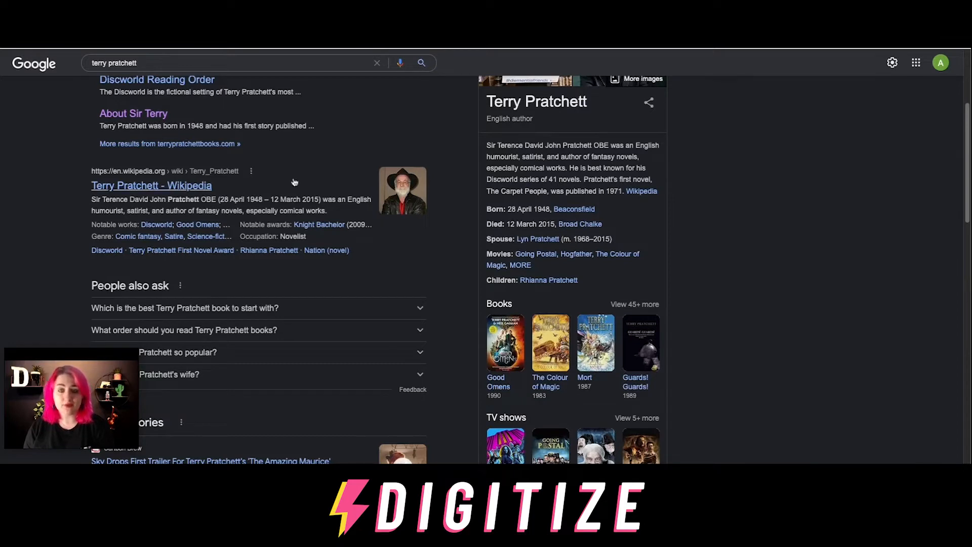
{"action": "scroll", "coordinate": [284, 192], "scroll_direction": "up", "scroll_amount": 5}
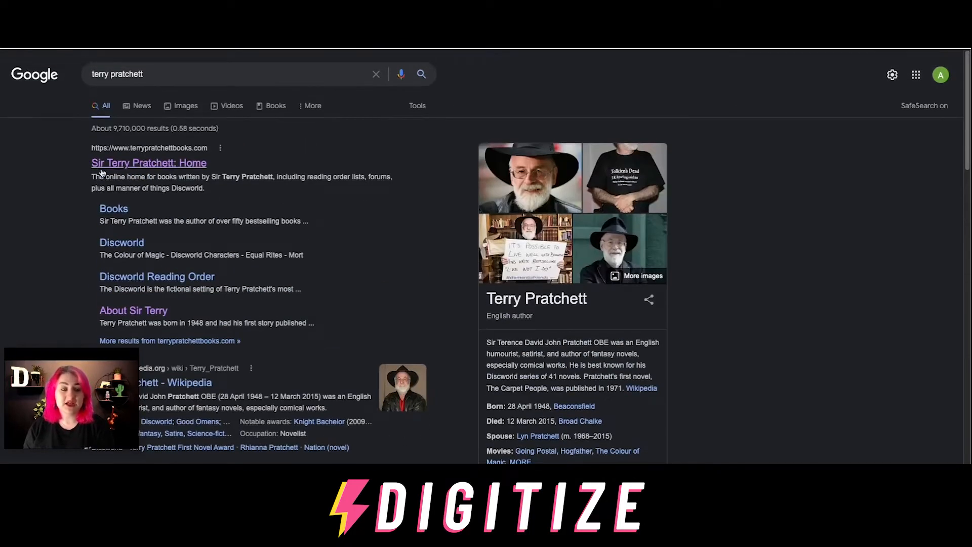
Open the official Sir Terry Pratchett website from the results and view its About Sir Terry biography page
{"action": "left_click", "coordinate": [179, 163]}
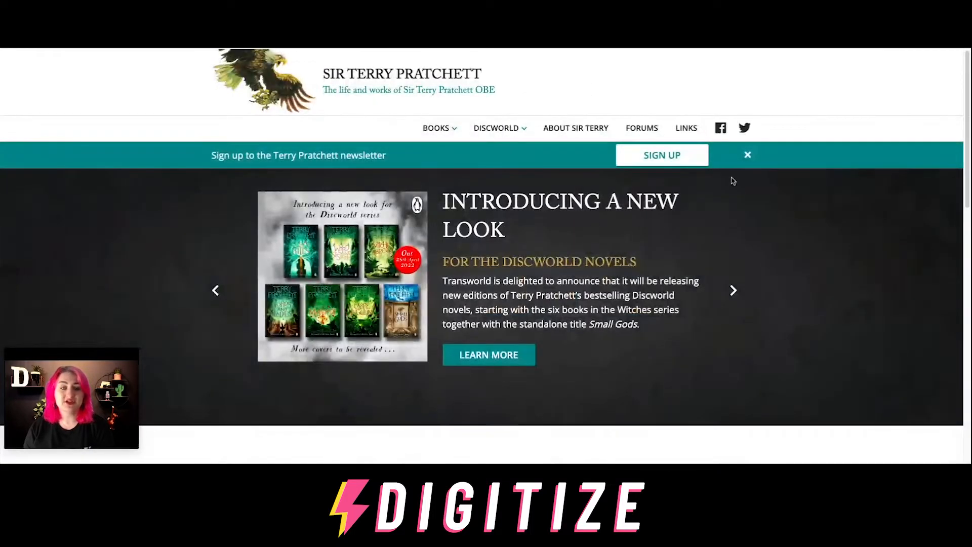
{"action": "scroll", "coordinate": [750, 324], "scroll_direction": "down", "scroll_amount": 3}
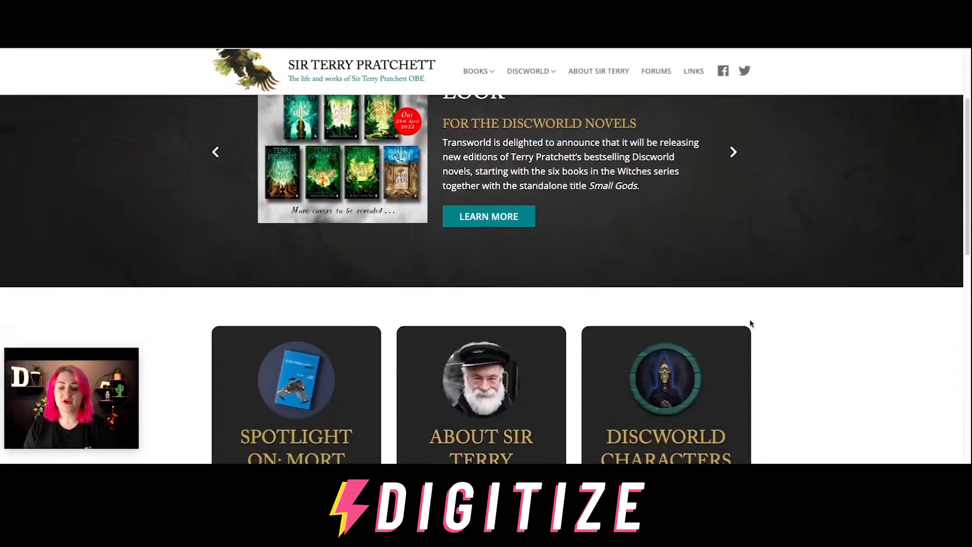
{"action": "scroll", "coordinate": [749, 324], "scroll_direction": "down", "scroll_amount": 2}
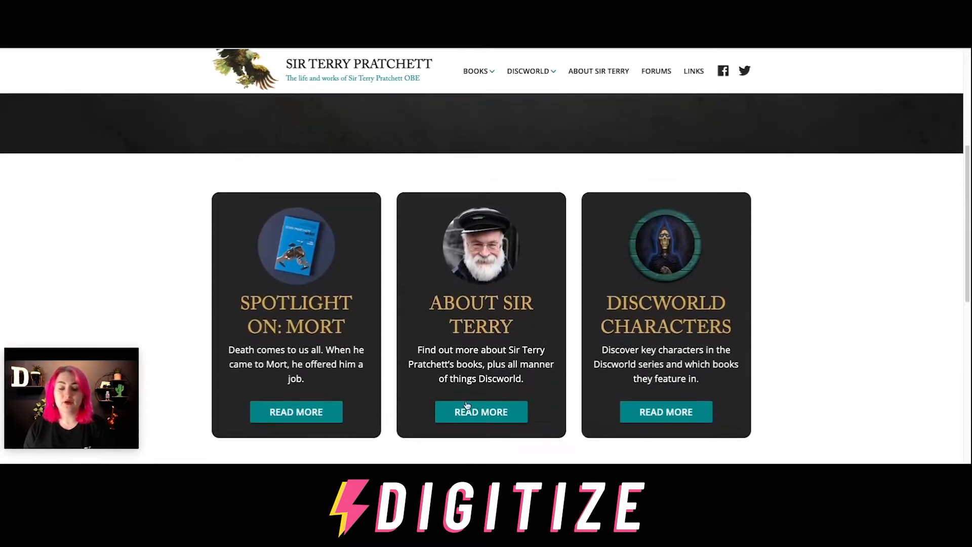
{"action": "left_click", "coordinate": [469, 410]}
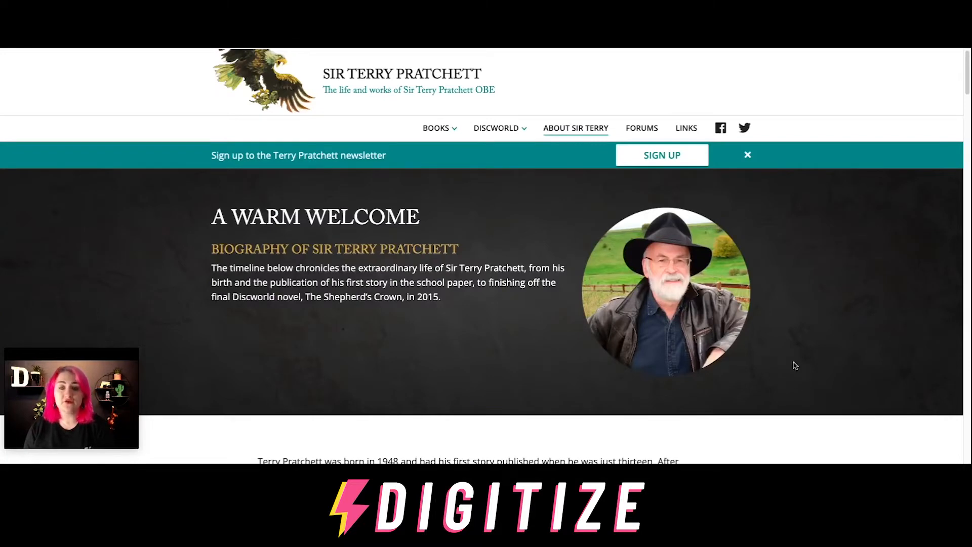
{"action": "scroll", "coordinate": [790, 365], "scroll_direction": "down", "scroll_amount": 5}
{"action": "scroll", "coordinate": [788, 364], "scroll_direction": "up", "scroll_amount": 5}
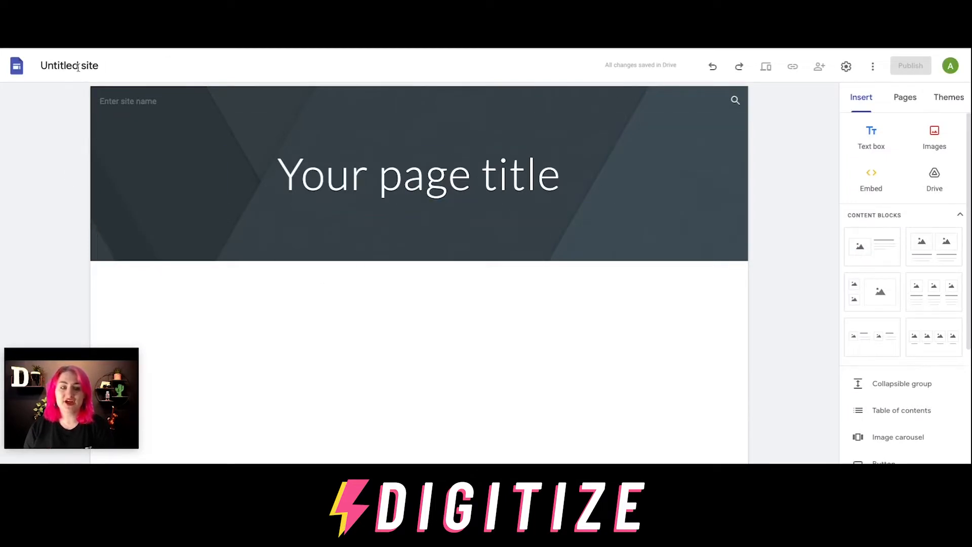
Return to the untitled Google Sites page and name the site "All About Terry Pratchett"
{"action": "left_click", "coordinate": [76, 65]}
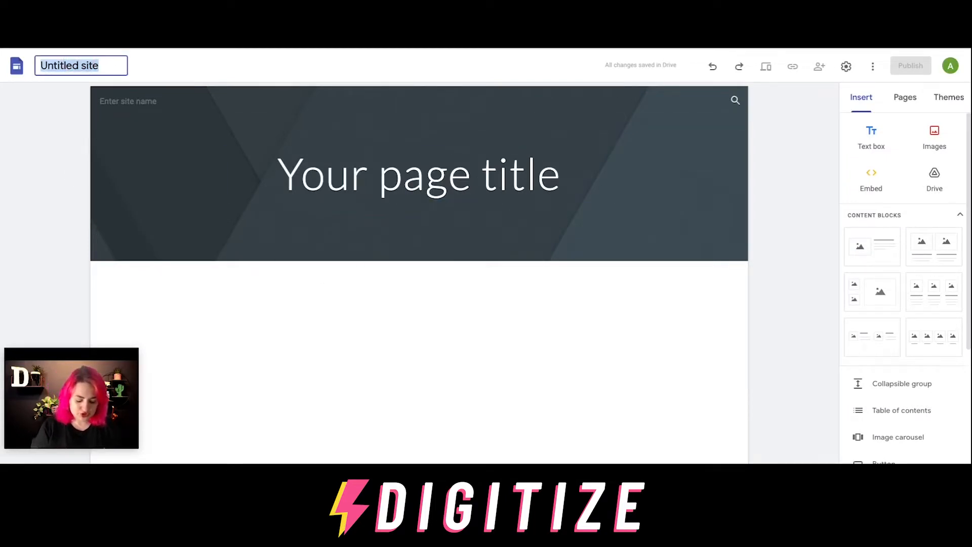
{"action": "type", "text": "All About Terry Pratchett"}
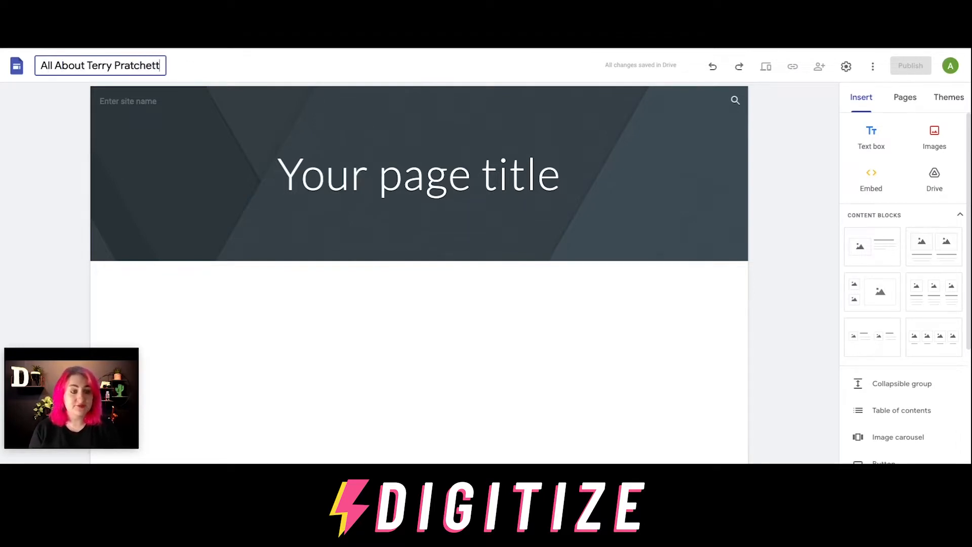
{"action": "left_click", "coordinate": [408, 175]}
Replace the placeholder page title in the header with "Terry Pratchett"
{"action": "double_click", "coordinate": [455, 180]}
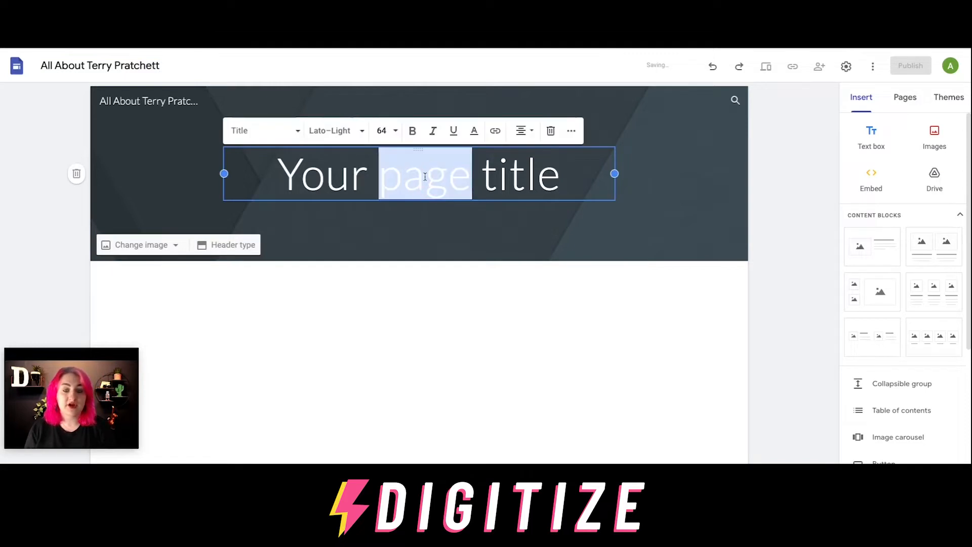
{"action": "triple_click", "coordinate": [454, 180]}
{"action": "type", "text": "Tery"}
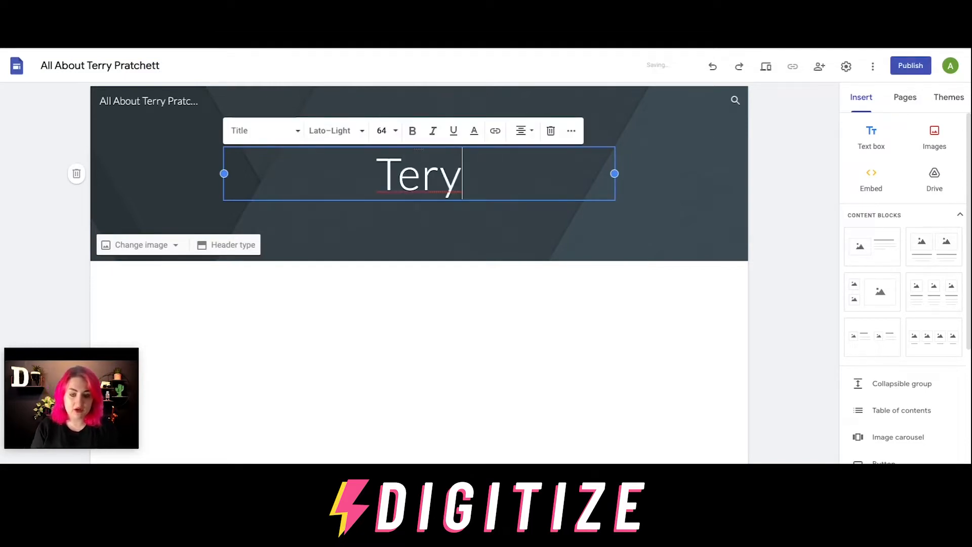
{"action": "key", "text": "BackSpace"}
{"action": "key", "text": "BackSpace"}
{"action": "type", "text": "rry Prat"}
{"action": "type", "text": "cg"}
{"action": "key", "text": "BackSpace"}
{"action": "type", "text": "hett"}
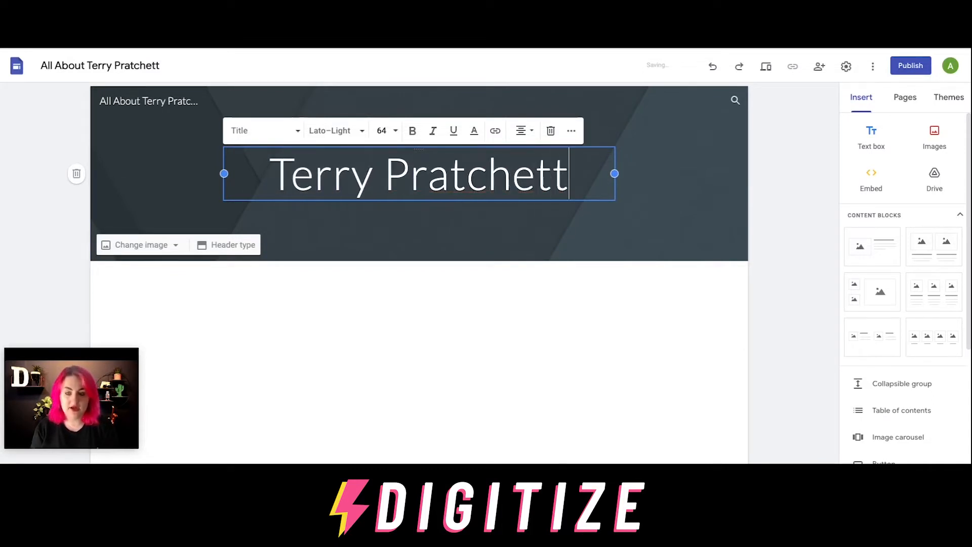
{"action": "left_click", "coordinate": [766, 180]}
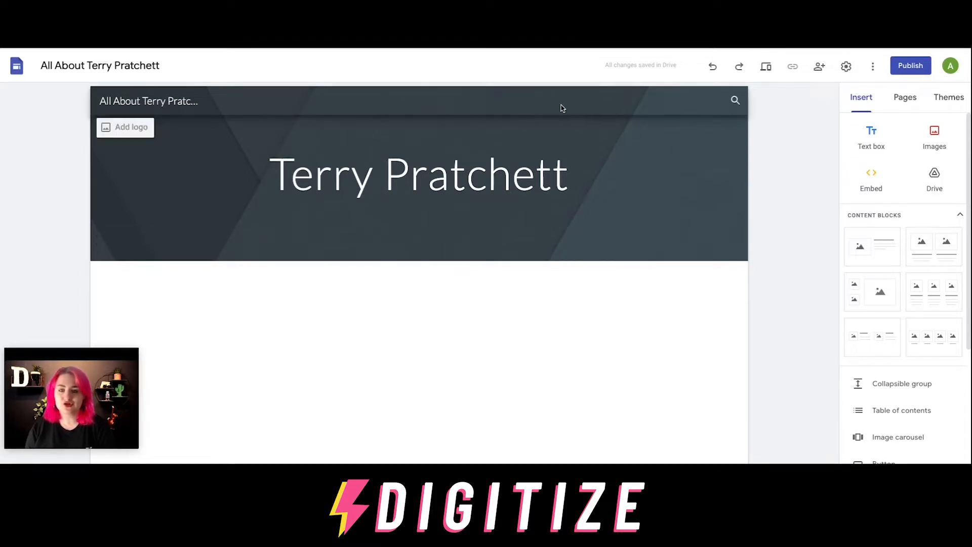
Open the image selection for the header background and browse the gallery images
{"action": "mouse_move", "coordinate": [689, 148]}
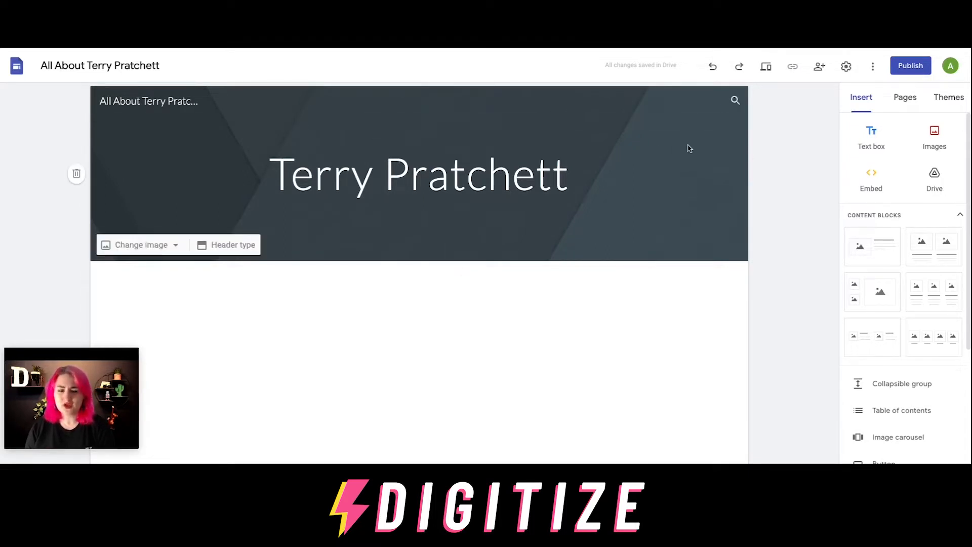
{"action": "left_click", "coordinate": [131, 242]}
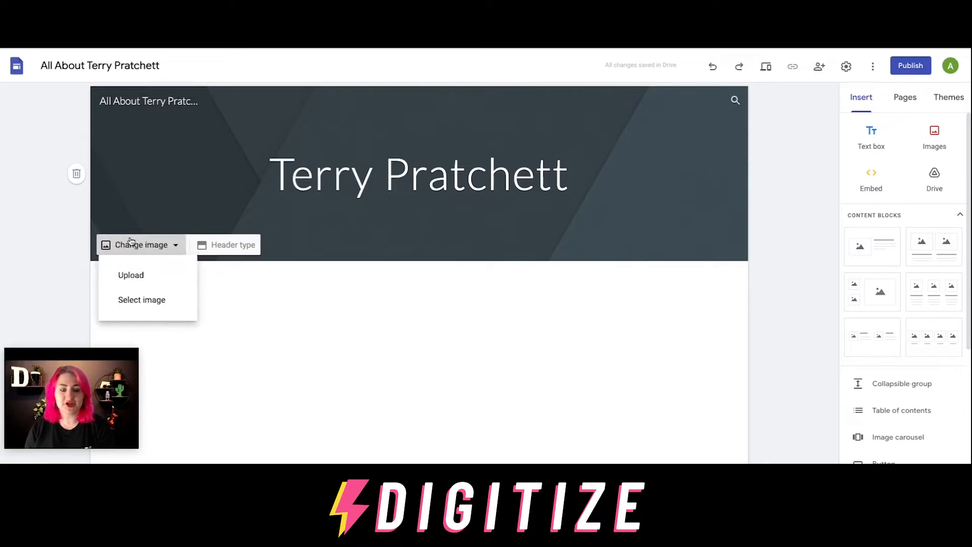
{"action": "left_click", "coordinate": [160, 303]}
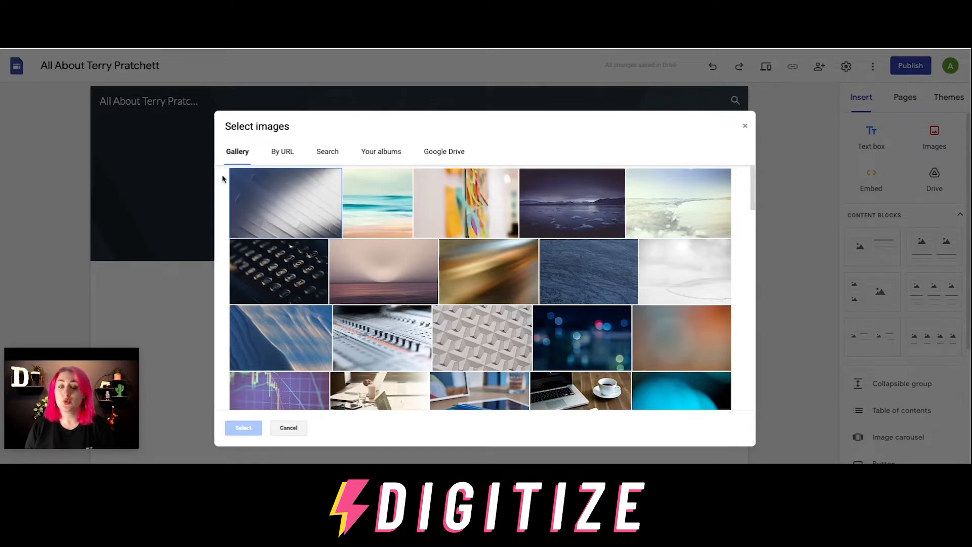
{"action": "scroll", "coordinate": [515, 291], "scroll_direction": "down", "scroll_amount": 10}
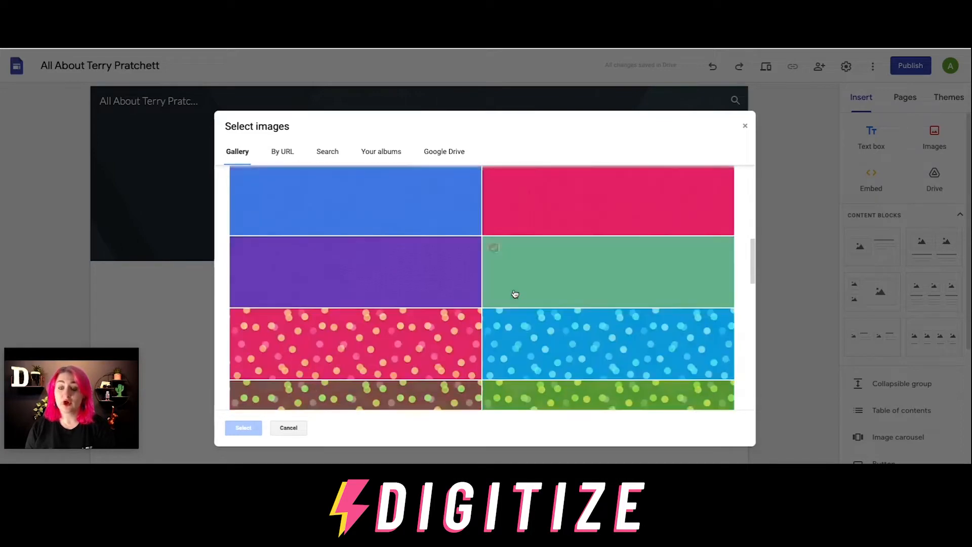
{"action": "scroll", "coordinate": [515, 294], "scroll_direction": "down", "scroll_amount": 2}
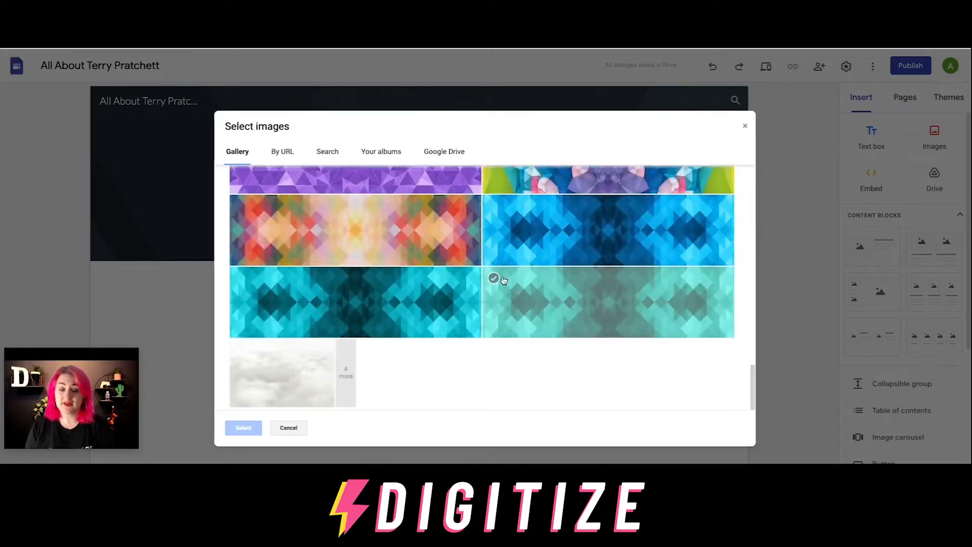
{"action": "scroll", "coordinate": [486, 273], "scroll_direction": "up", "scroll_amount": 10}
{"action": "scroll", "coordinate": [470, 260], "scroll_direction": "up", "scroll_amount": 4}
Search the web images for "terry pratchett" and set the wide painted mural as the header image
{"action": "left_click", "coordinate": [325, 151]}
{"action": "left_click", "coordinate": [379, 186]}
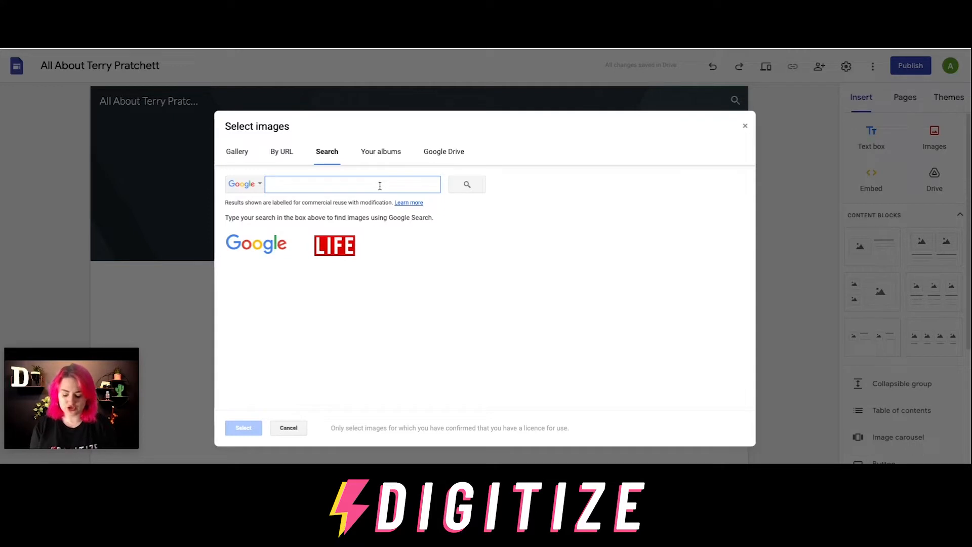
{"action": "type", "text": "terry pratchett"}
{"action": "key", "text": "Return"}
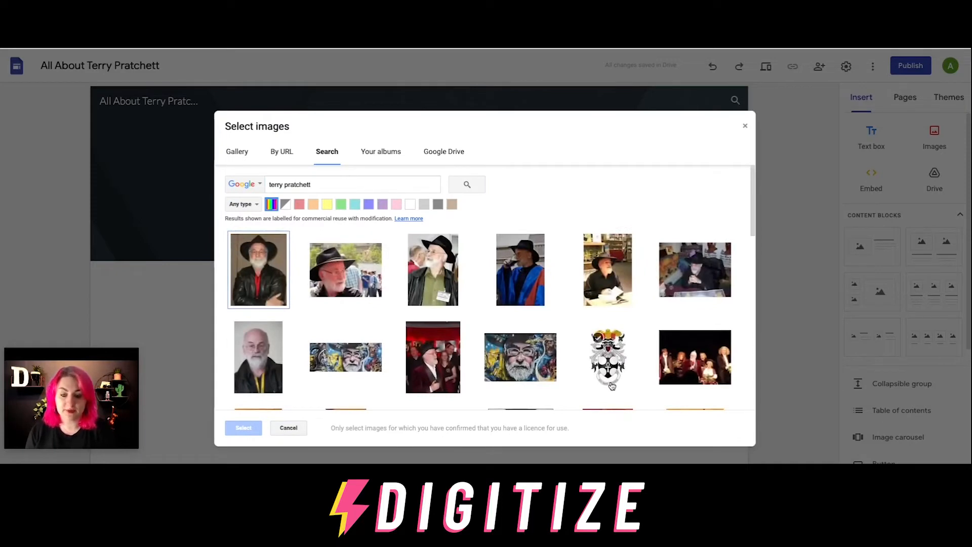
{"action": "scroll", "coordinate": [607, 367], "scroll_direction": "down", "scroll_amount": 5}
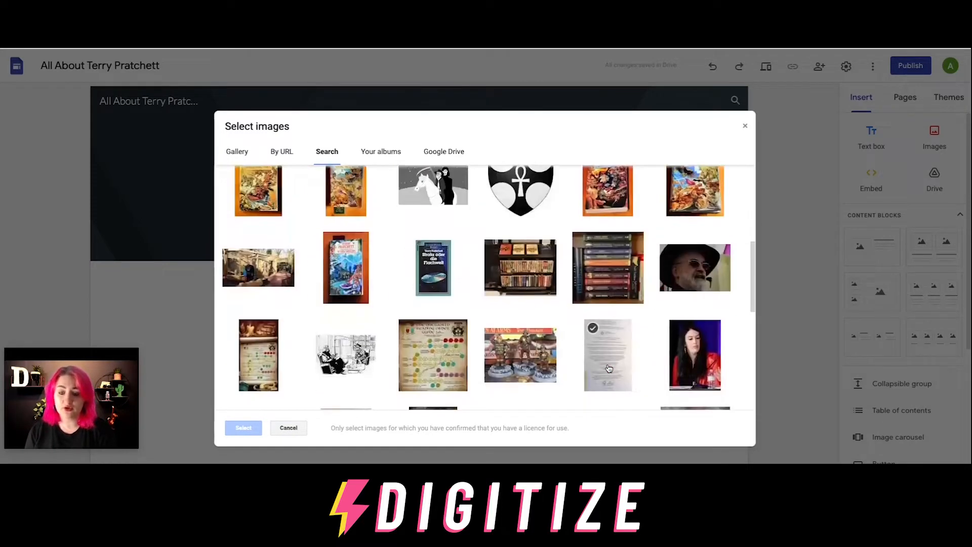
{"action": "scroll", "coordinate": [609, 368], "scroll_direction": "down", "scroll_amount": 10}
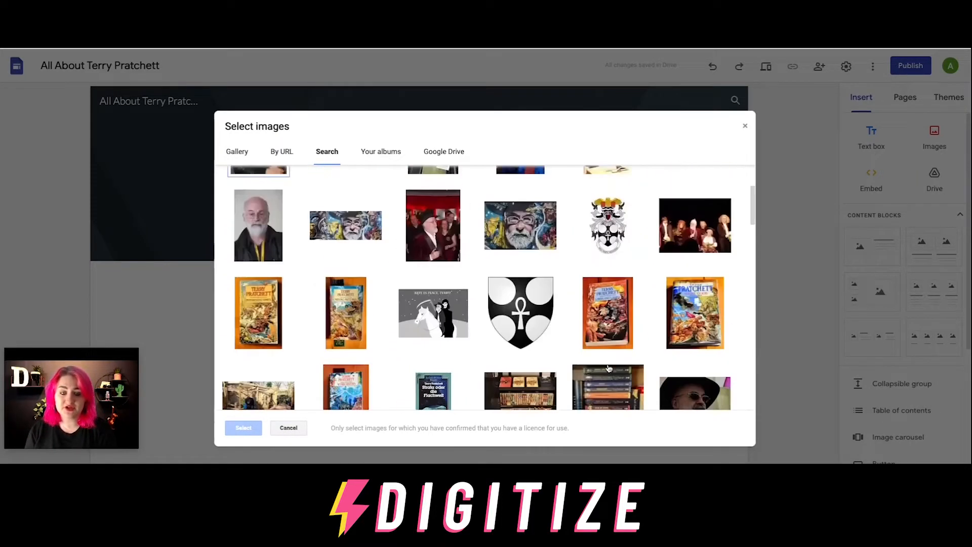
{"action": "scroll", "coordinate": [609, 368], "scroll_direction": "up", "scroll_amount": 2}
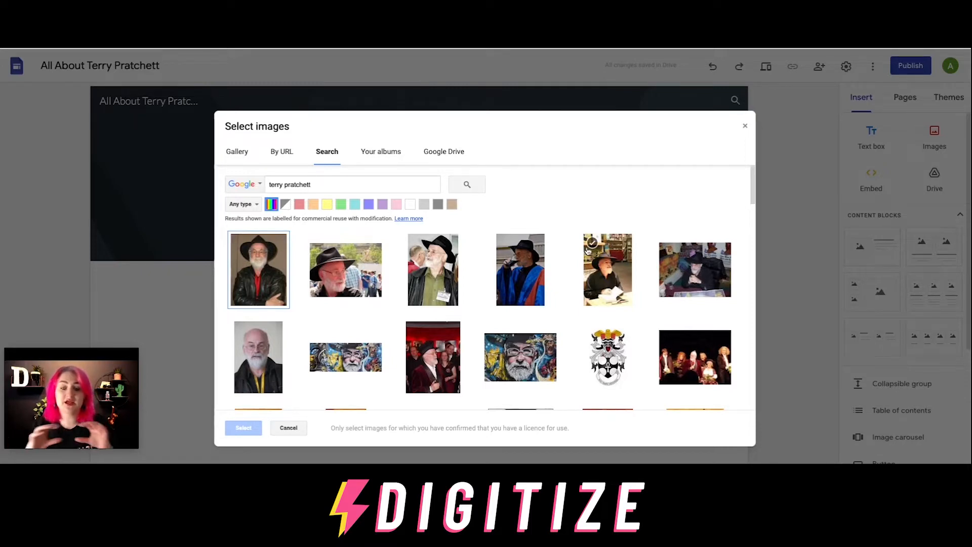
{"action": "left_click", "coordinate": [344, 356]}
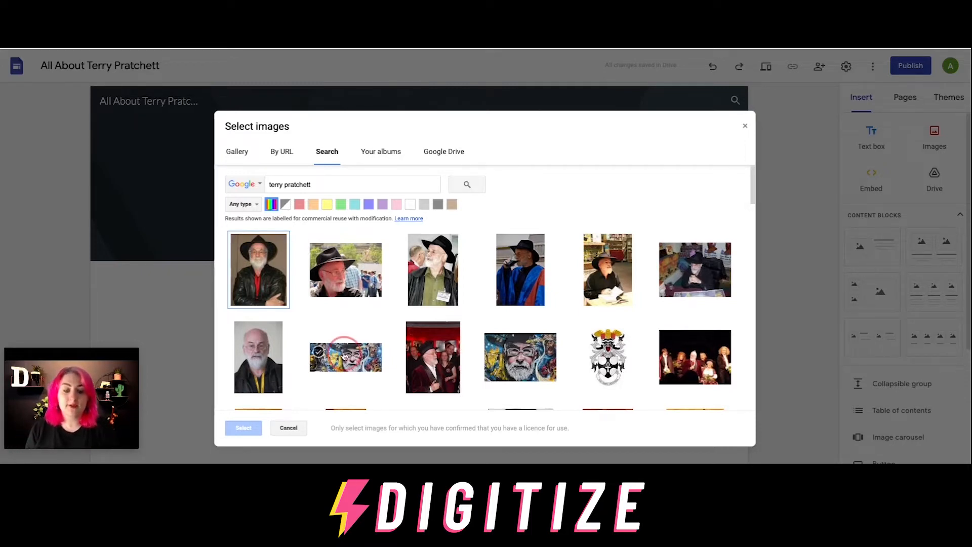
{"action": "left_click", "coordinate": [239, 429]}
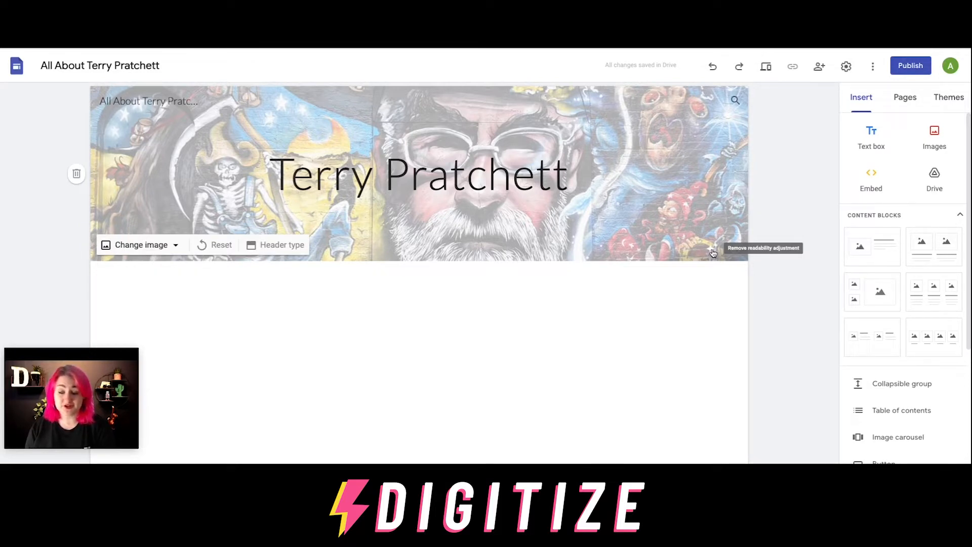
Try the header image without its readability adjustment, and turn the adjustment back on
{"action": "left_click", "coordinate": [713, 252]}
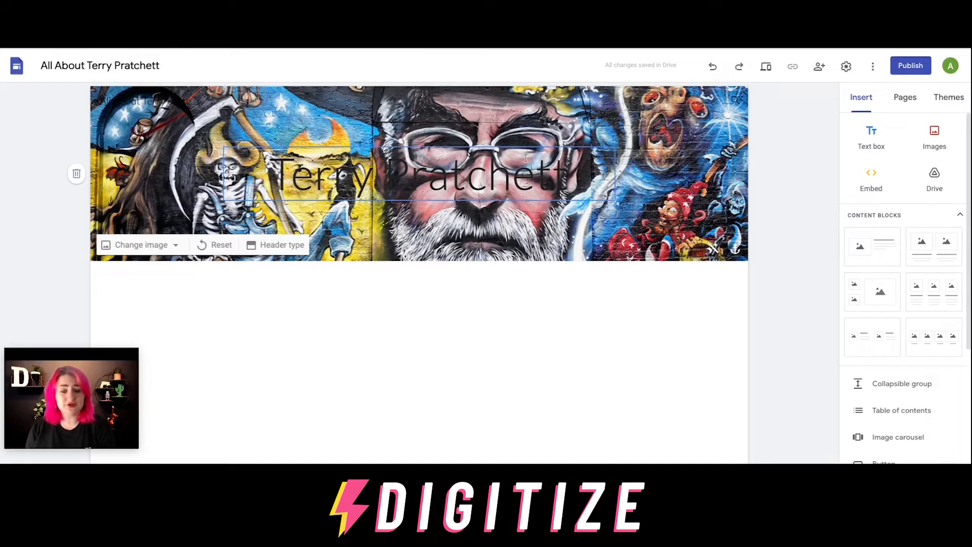
{"action": "left_click", "coordinate": [714, 250]}
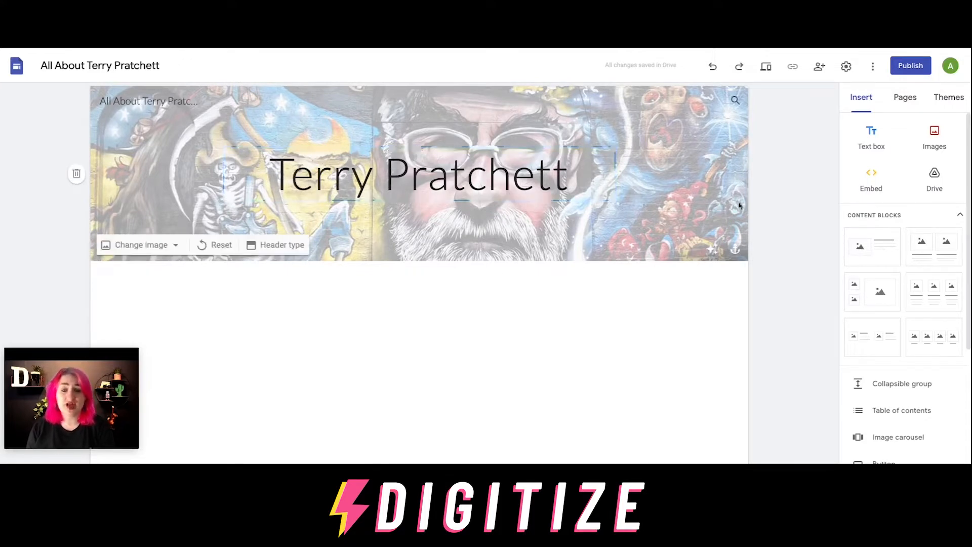
Delete the page title from the header and remove the readability adjustment from the header image
{"action": "left_click", "coordinate": [433, 158]}
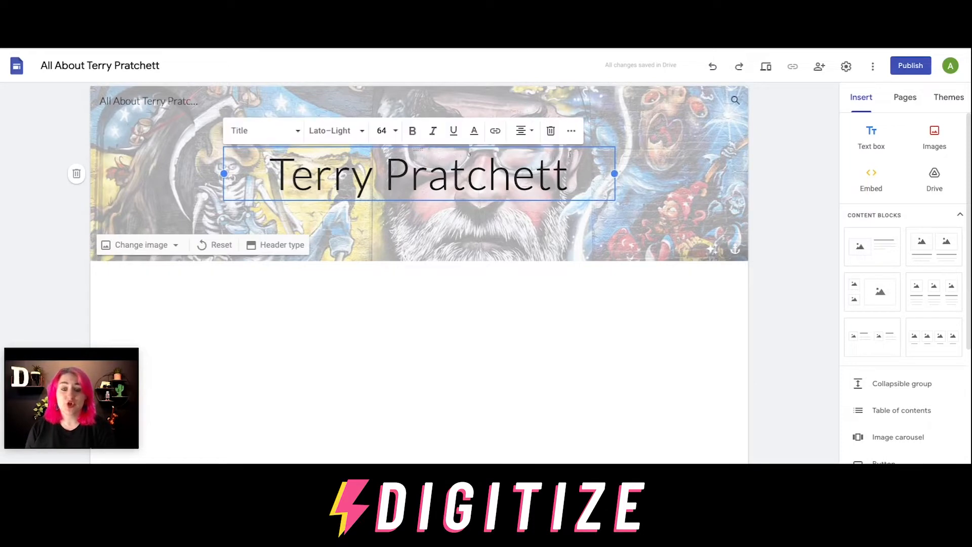
{"action": "left_click", "coordinate": [552, 132]}
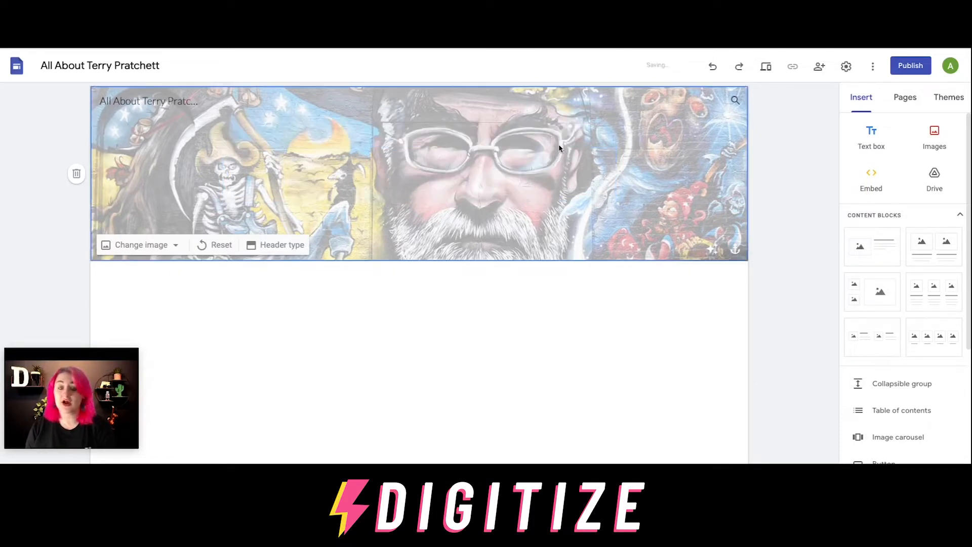
{"action": "left_click", "coordinate": [715, 252]}
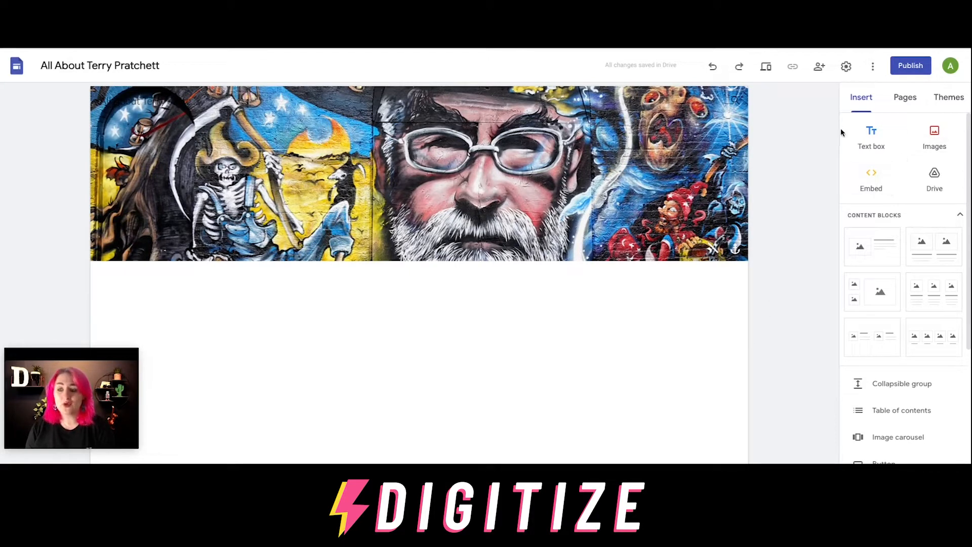
Add a text box in Title style below the header image reading "SIR TERRY PRATCHETT"
{"action": "left_click", "coordinate": [865, 146]}
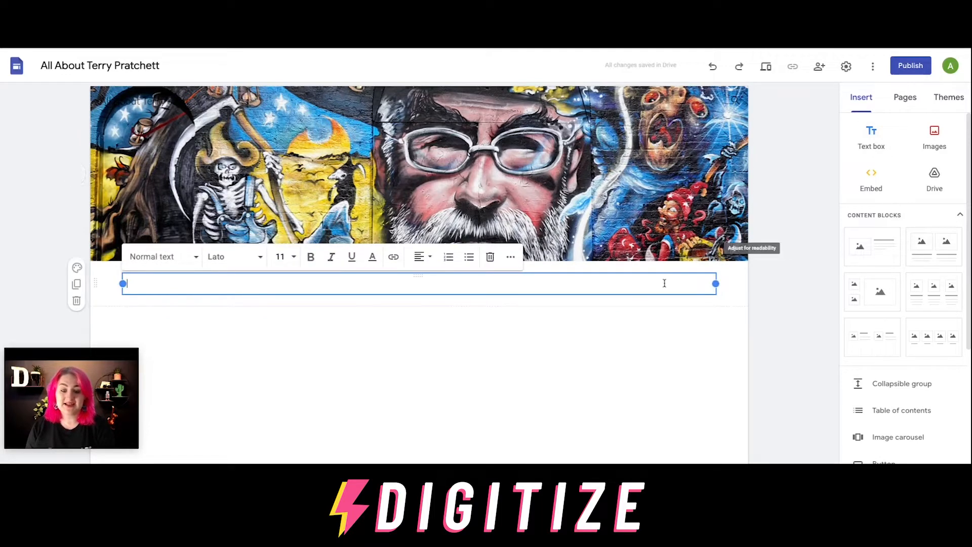
{"action": "left_click", "coordinate": [196, 259]}
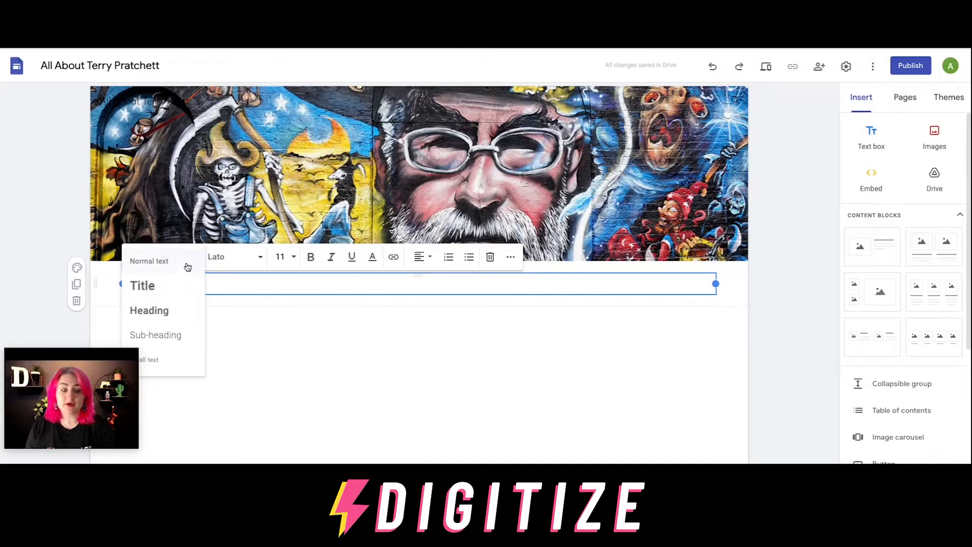
{"action": "left_click", "coordinate": [187, 283]}
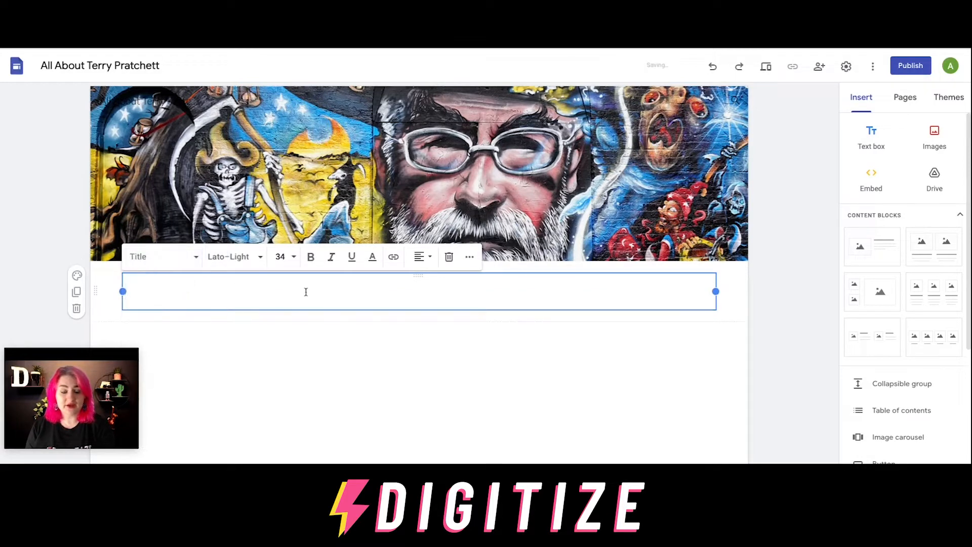
{"action": "type", "text": "SI"}
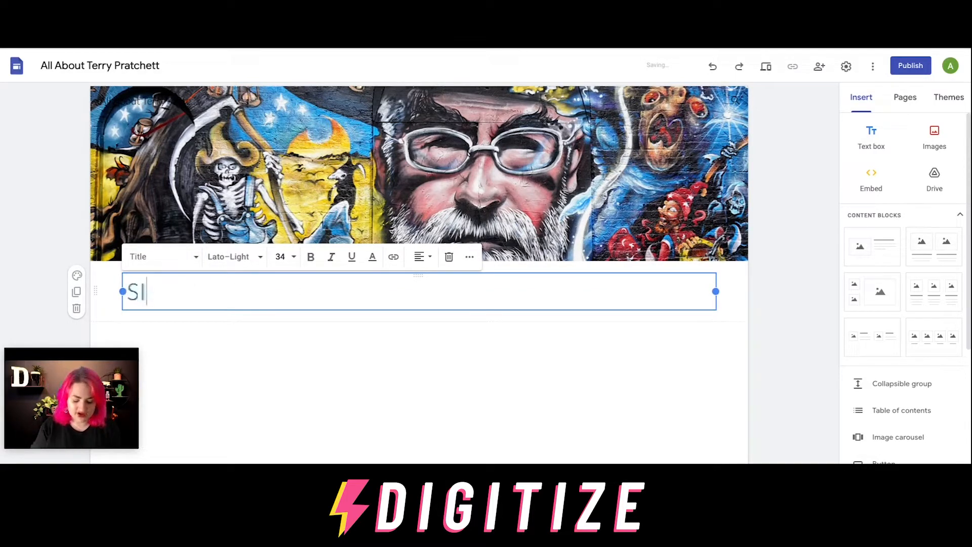
{"action": "type", "text": "R TERRY P"}
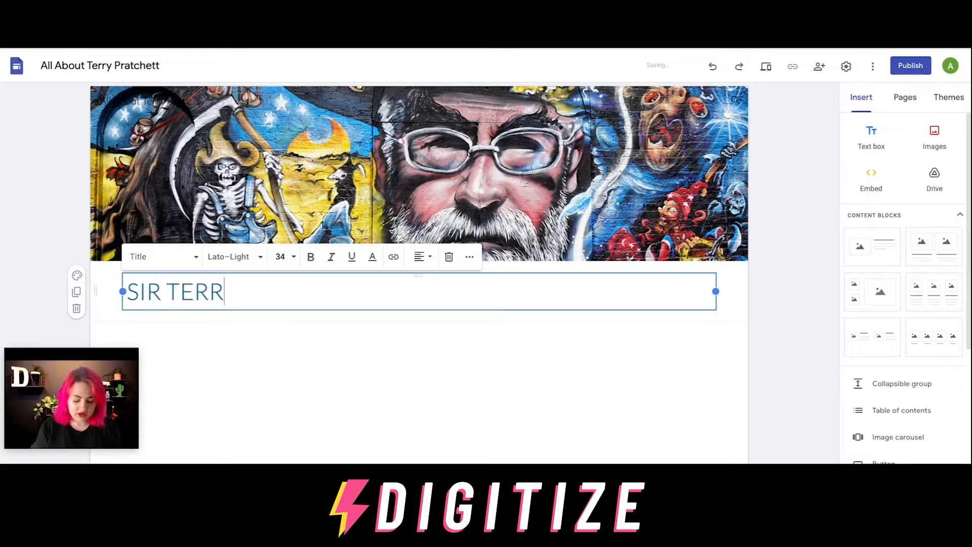
{"action": "type", "text": "RATCHETT"}
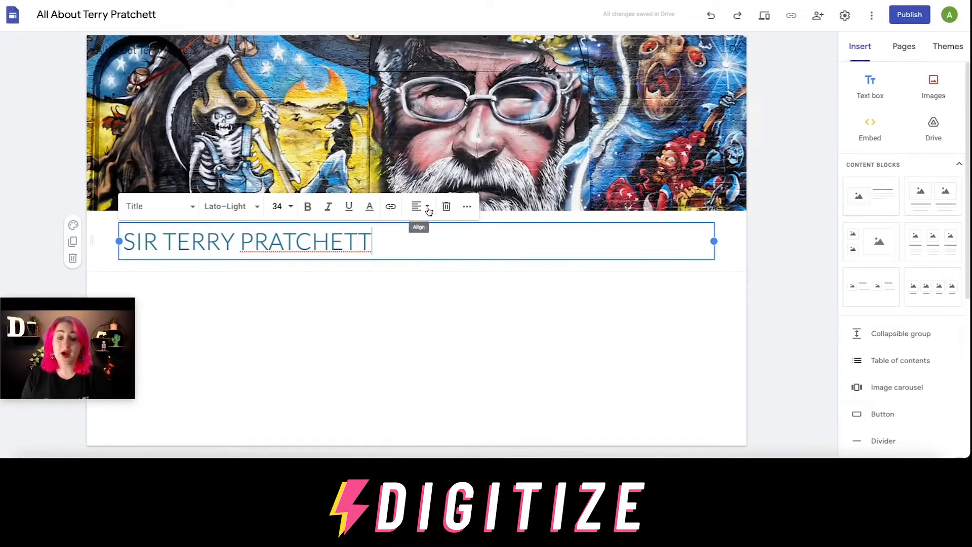
Centre the title text below the header and set its font to Bookman Old Style
{"action": "left_click", "coordinate": [428, 211]}
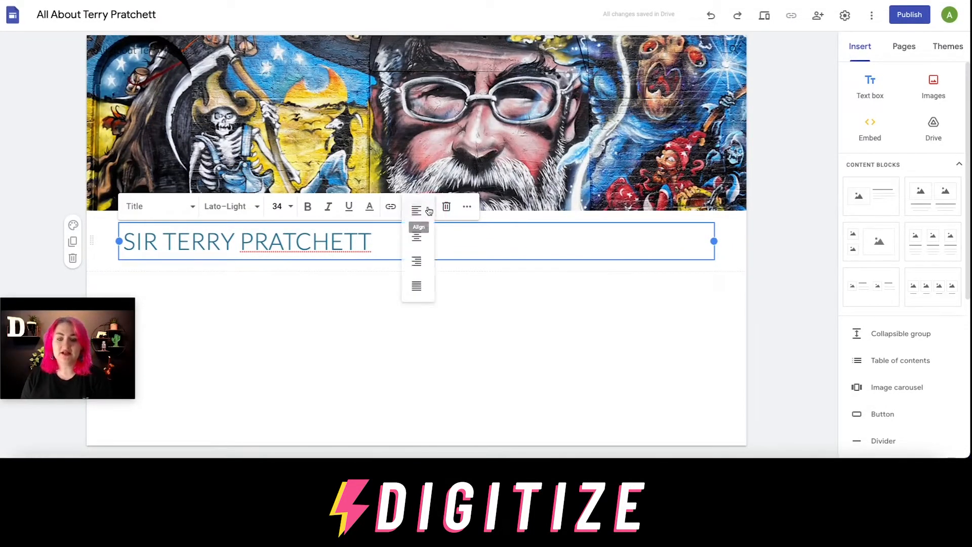
{"action": "left_click", "coordinate": [426, 233]}
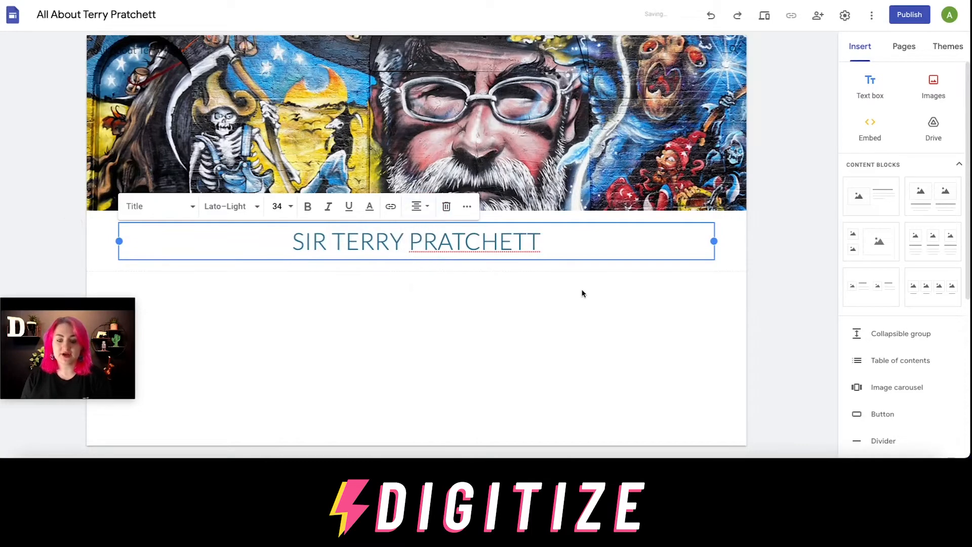
{"action": "left_click", "coordinate": [788, 238]}
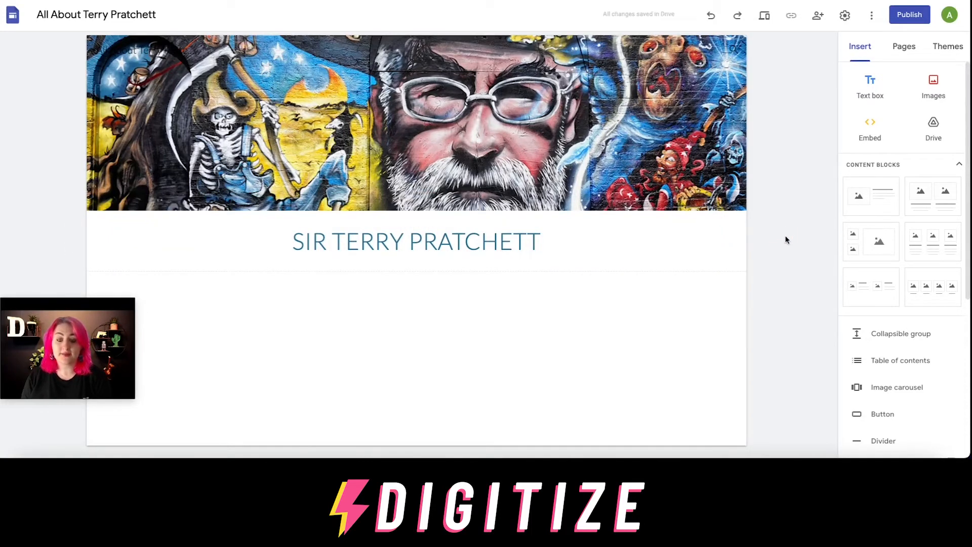
{"action": "triple_click", "coordinate": [421, 244]}
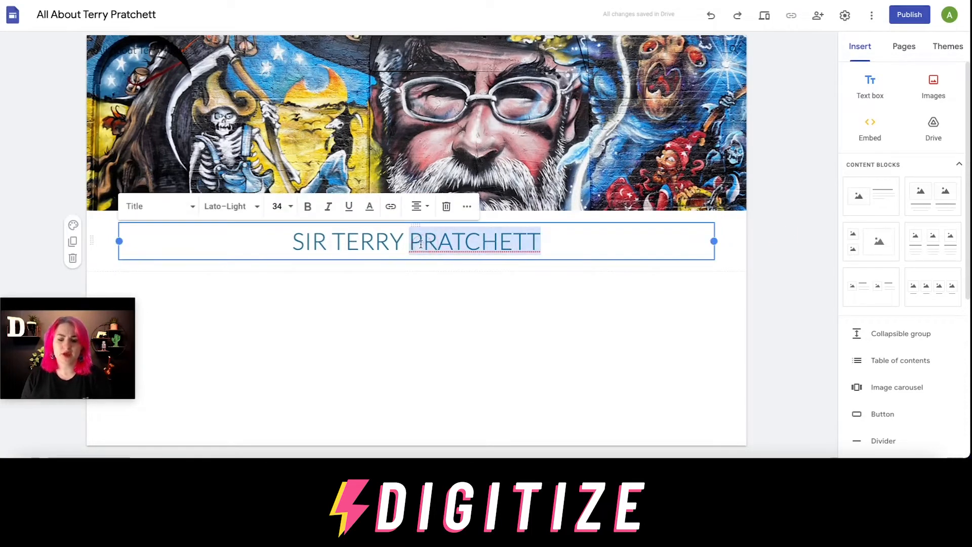
{"action": "left_click", "coordinate": [255, 210]}
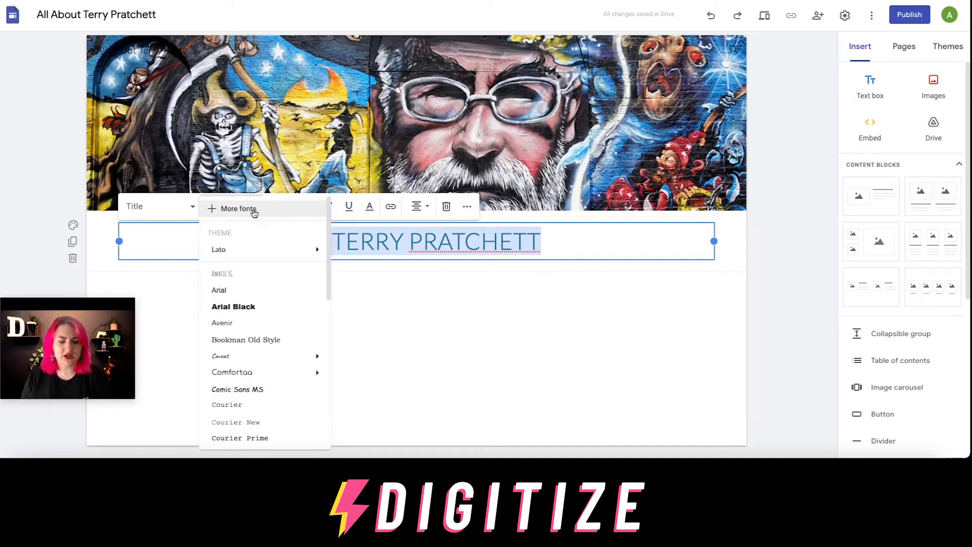
{"action": "left_click", "coordinate": [263, 341]}
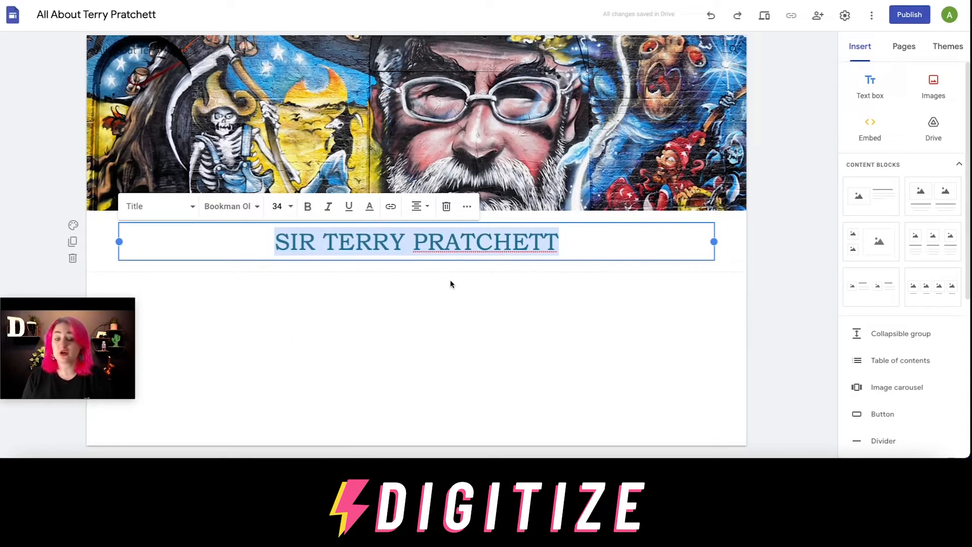
Try bold, italic and underline formatting on the title, and remove all three again
{"action": "left_click", "coordinate": [306, 207]}
{"action": "left_click", "coordinate": [329, 210]}
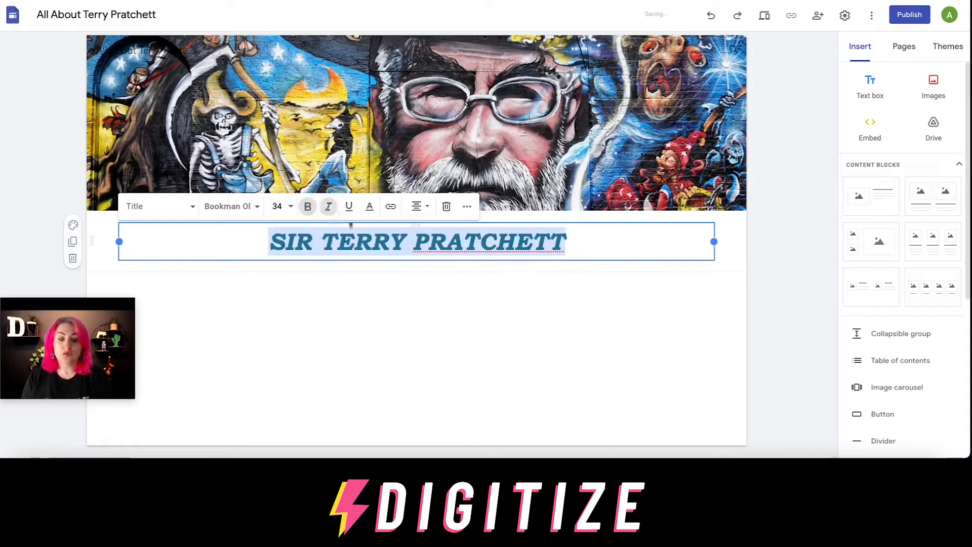
{"action": "left_click", "coordinate": [348, 208]}
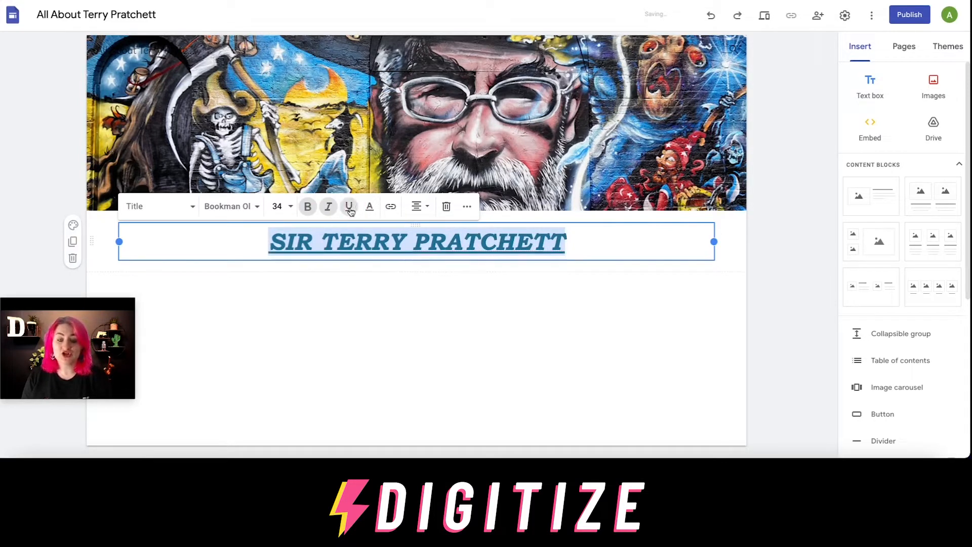
{"action": "left_click", "coordinate": [348, 207]}
{"action": "left_click", "coordinate": [328, 207]}
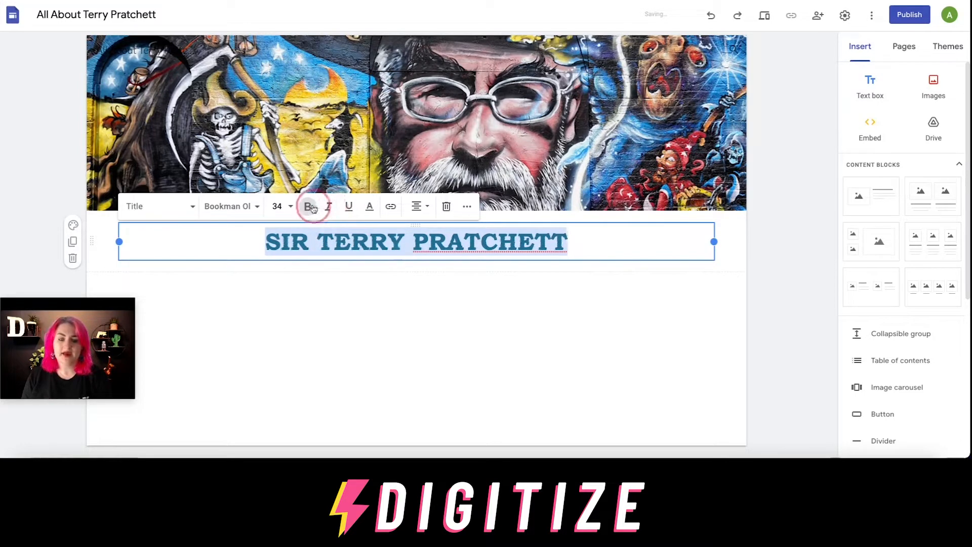
{"action": "left_click", "coordinate": [308, 206]}
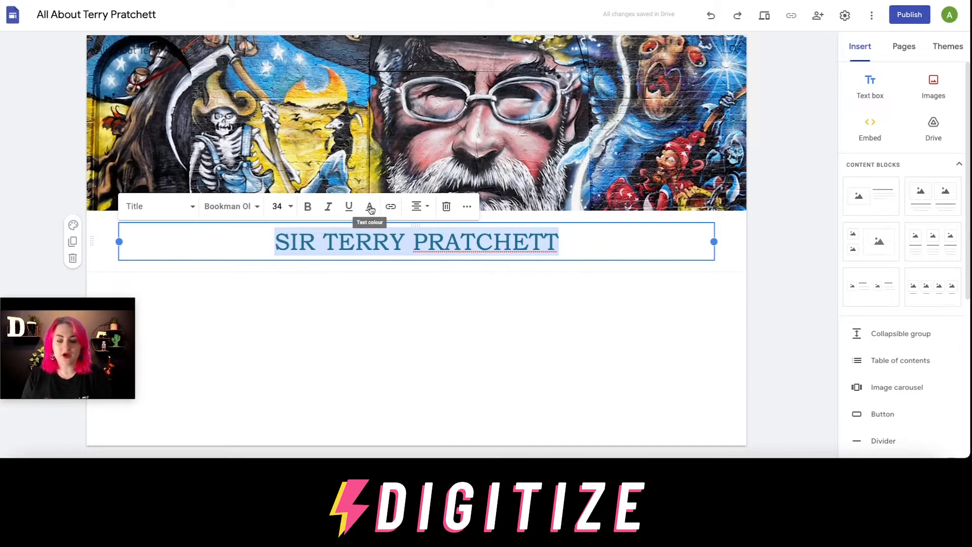
Set the title's text colour to black and deselect the text box
{"action": "left_click", "coordinate": [370, 209]}
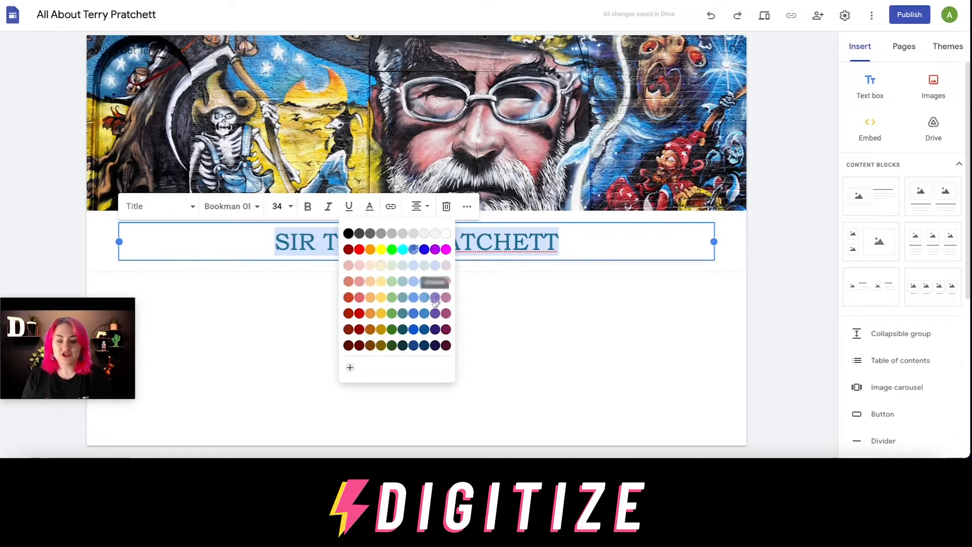
{"action": "left_click", "coordinate": [349, 233]}
{"action": "left_click", "coordinate": [449, 284]}
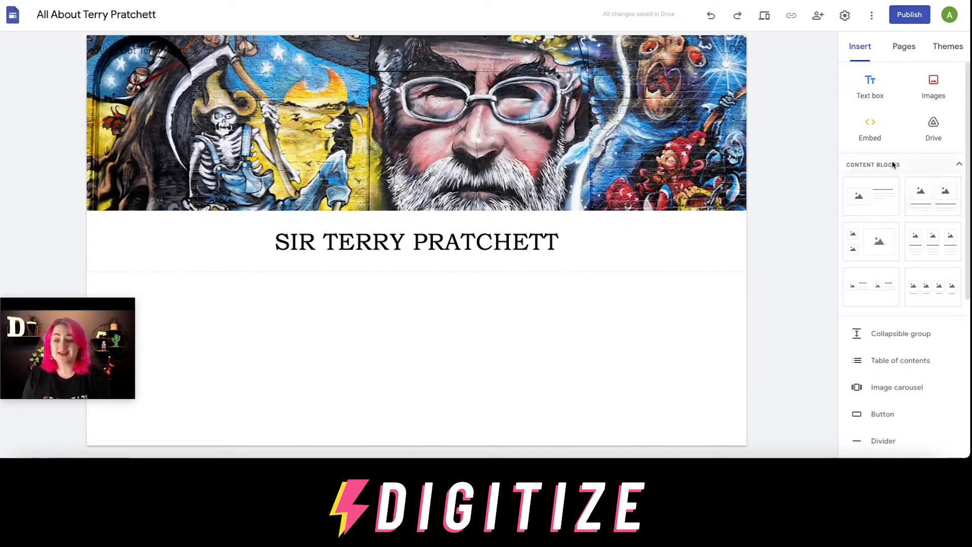
Insert the content block with two images above captions and open image selection for its left placeholder
{"action": "scroll", "coordinate": [960, 164], "scroll_direction": "down", "scroll_amount": 1}
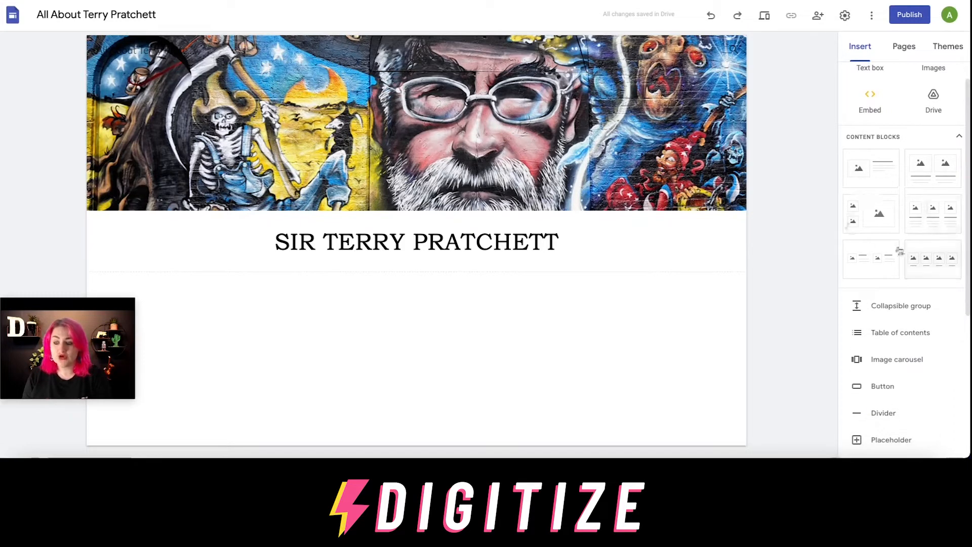
{"action": "left_click", "coordinate": [938, 171]}
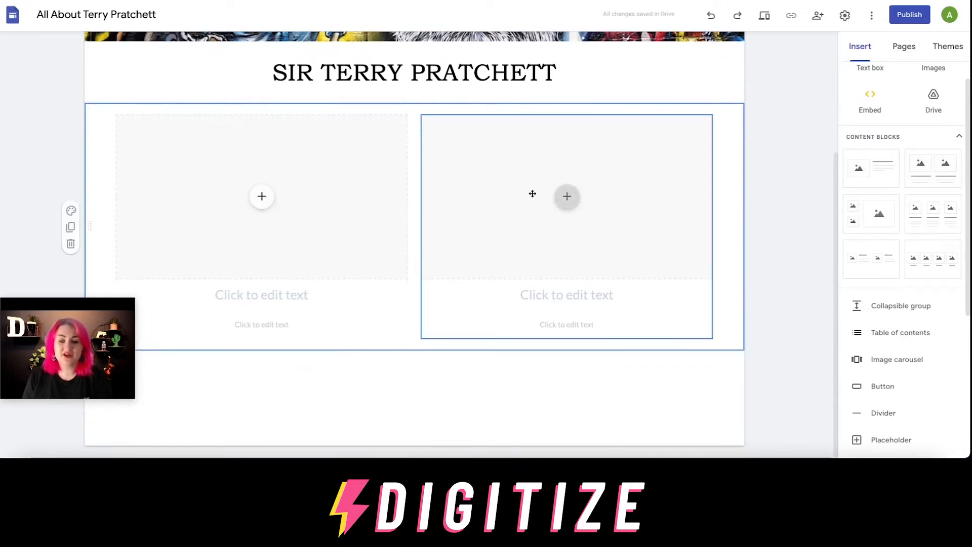
{"action": "left_click", "coordinate": [262, 199]}
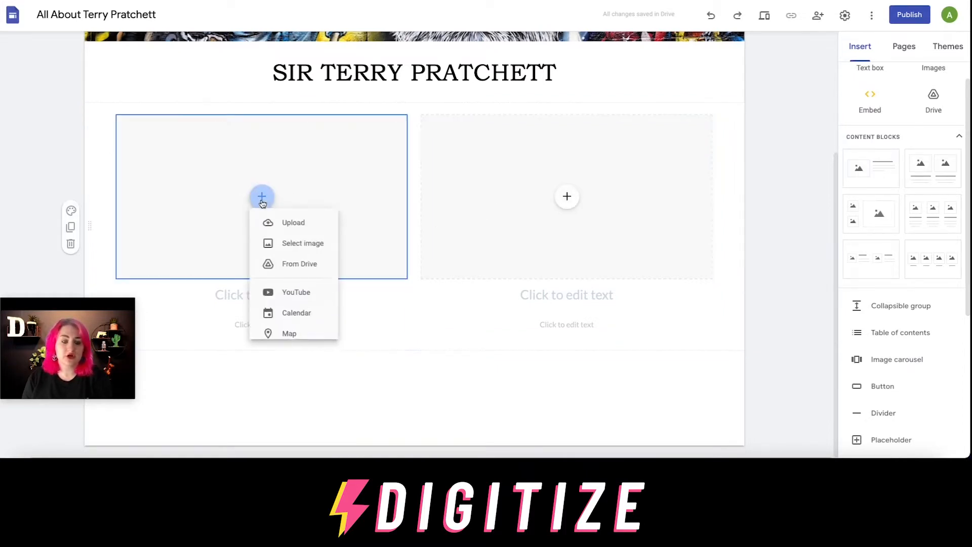
{"action": "left_click", "coordinate": [322, 252]}
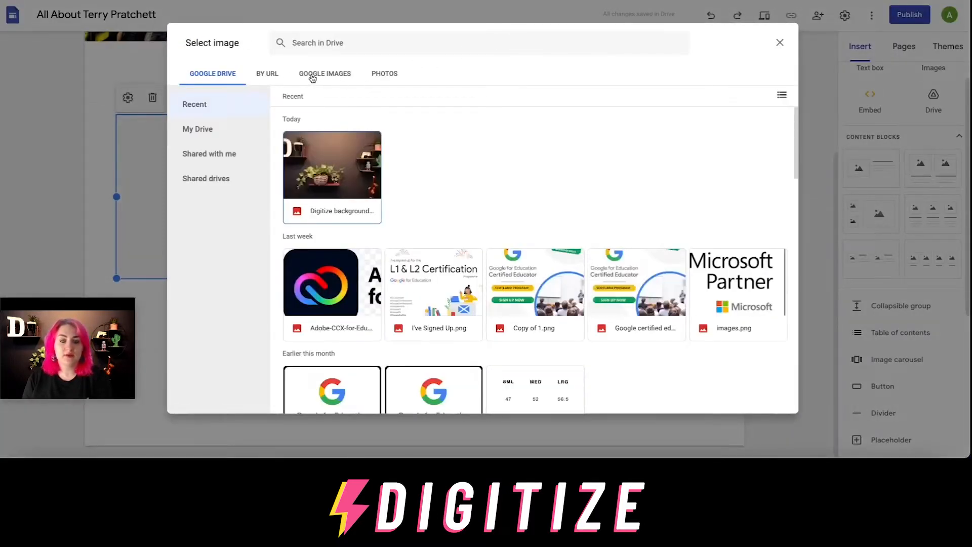
Search Google Images for "terry pratchett books" and insert the close-up photo of book spines into the left placeholder
{"action": "left_click", "coordinate": [313, 74]}
{"action": "left_click", "coordinate": [401, 46]}
{"action": "type", "text": "terry prat"}
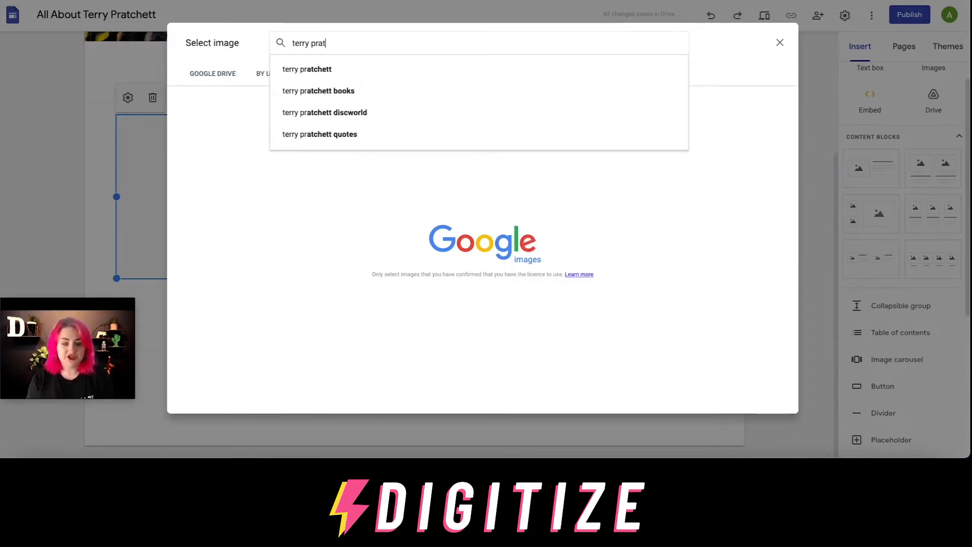
{"action": "key", "text": "Down"}
{"action": "key", "text": "Down"}
{"action": "key", "text": "Return"}
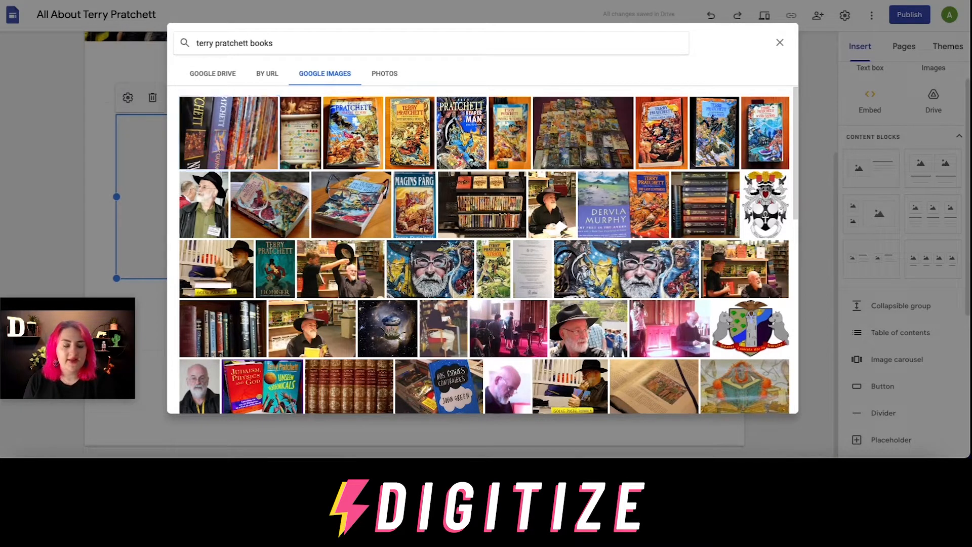
{"action": "left_click", "coordinate": [223, 150]}
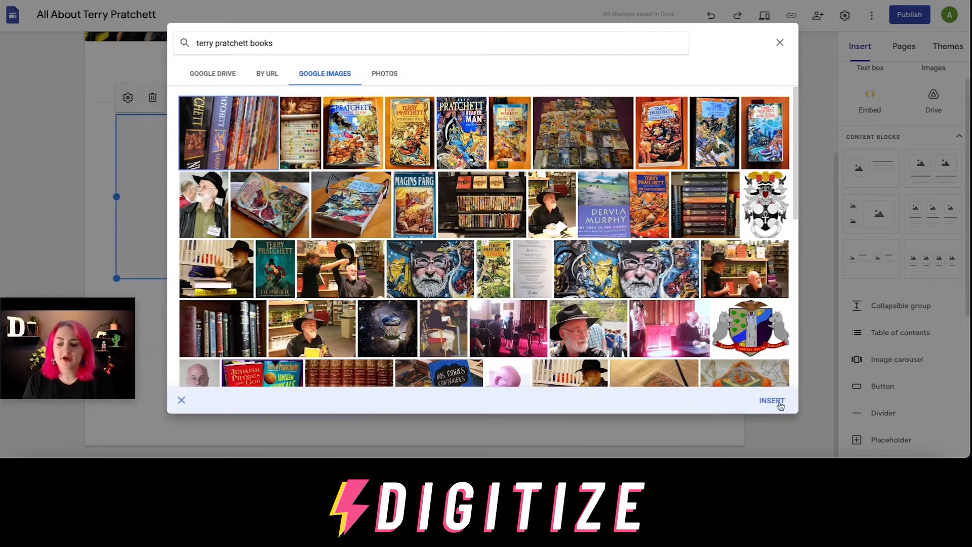
{"action": "left_click", "coordinate": [778, 402]}
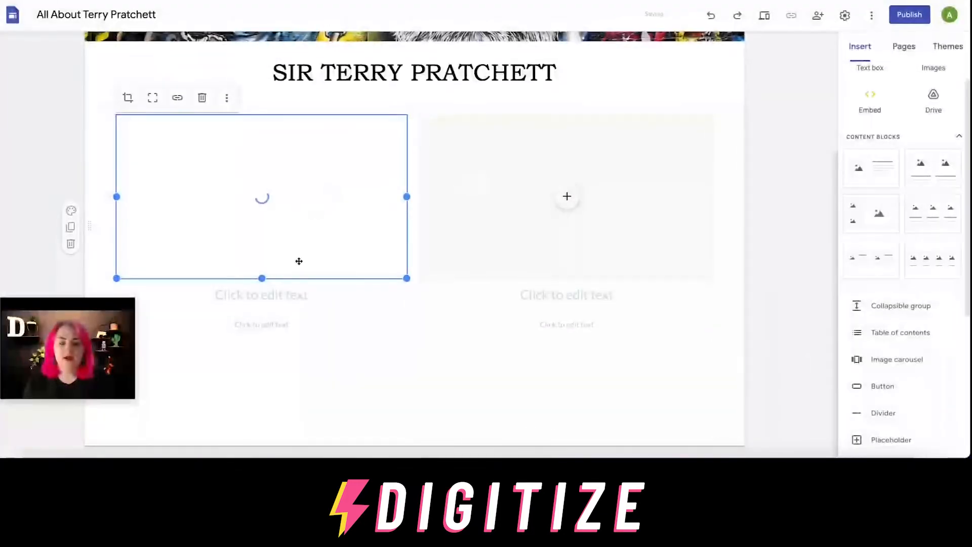
Start the heading beneath the book photo with the words "Terry has written"
{"action": "left_click", "coordinate": [363, 296]}
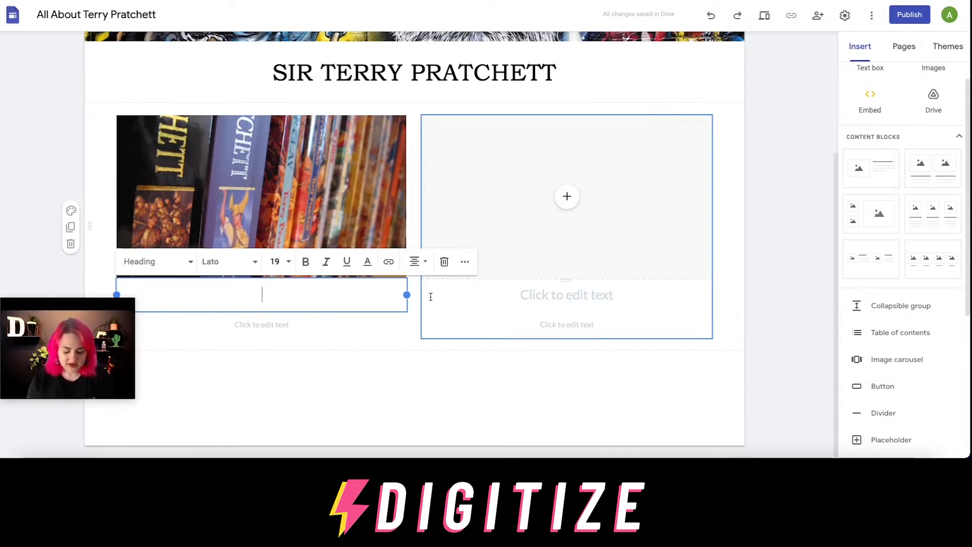
{"action": "type", "text": "Terry has written"}
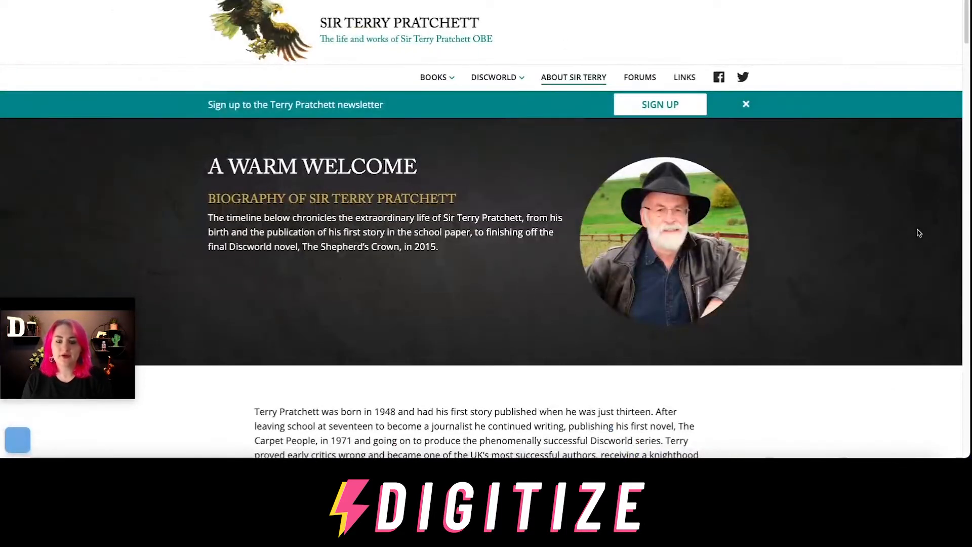
Read through the biography timeline on the About Sir Terry page of the Terry Pratchett website for facts about the author
{"action": "scroll", "coordinate": [915, 231], "scroll_direction": "down", "scroll_amount": 5}
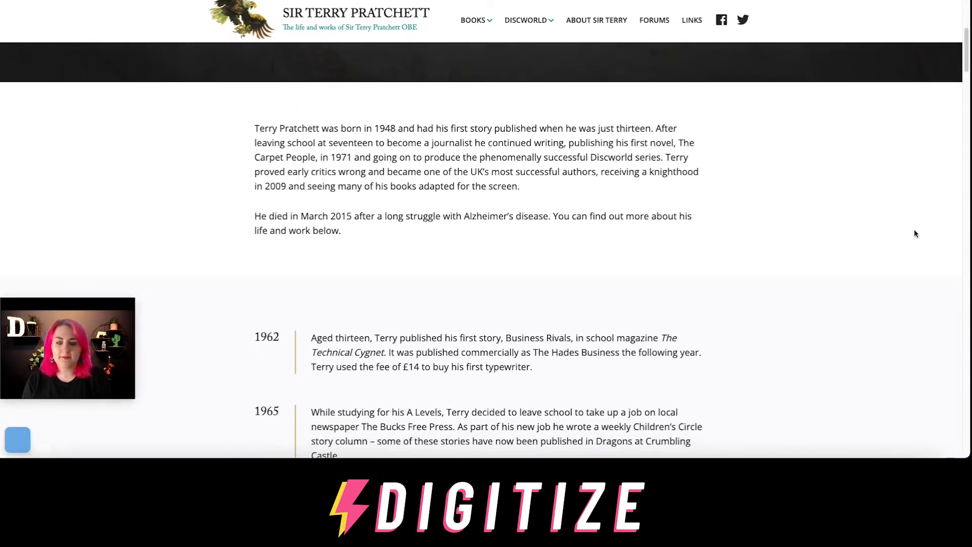
{"action": "scroll", "coordinate": [914, 230], "scroll_direction": "down", "scroll_amount": 1}
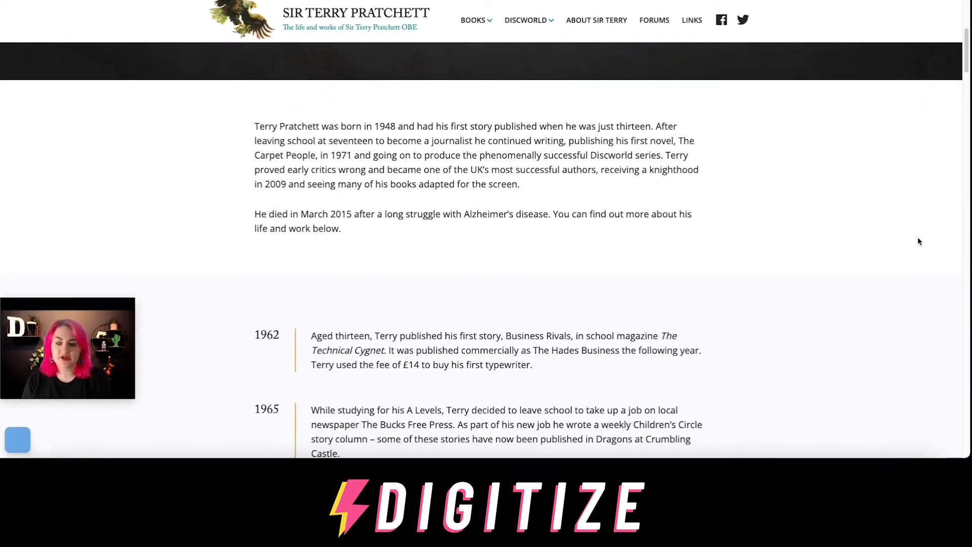
{"action": "scroll", "coordinate": [918, 240], "scroll_direction": "down", "scroll_amount": 20}
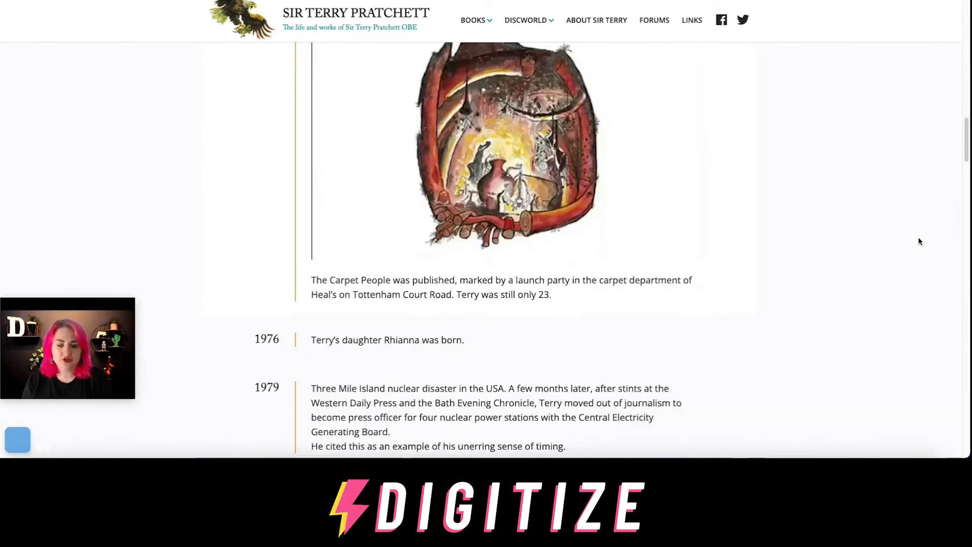
{"action": "scroll", "coordinate": [919, 241], "scroll_direction": "down", "scroll_amount": 15}
{"action": "scroll", "coordinate": [920, 242], "scroll_direction": "up", "scroll_amount": 3}
{"action": "scroll", "coordinate": [919, 239], "scroll_direction": "up", "scroll_amount": 8}
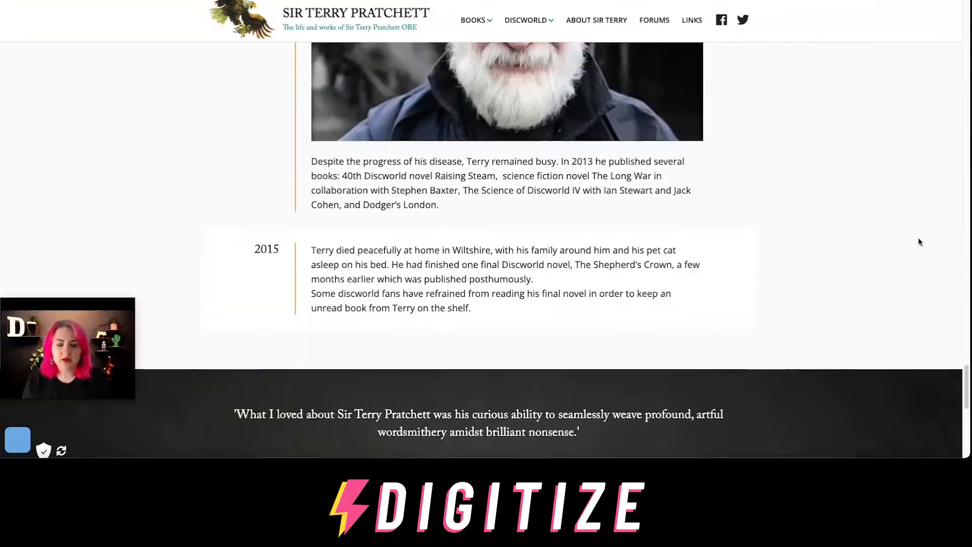
{"action": "scroll", "coordinate": [920, 242], "scroll_direction": "up", "scroll_amount": 8}
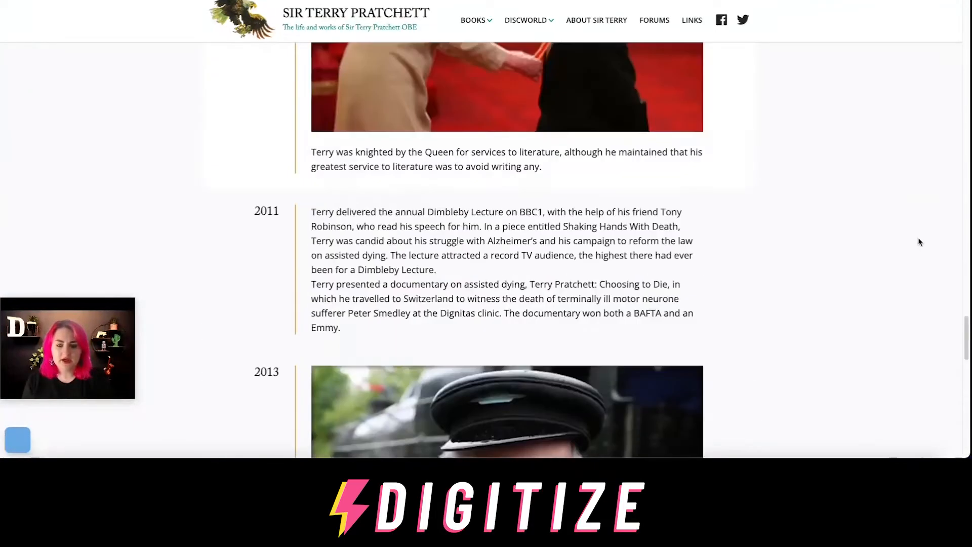
{"action": "scroll", "coordinate": [919, 237], "scroll_direction": "up", "scroll_amount": 12}
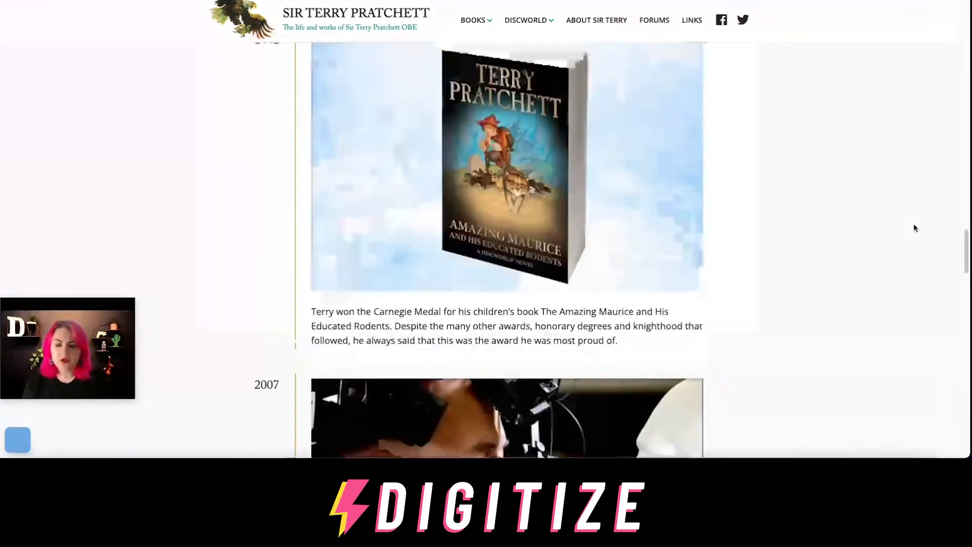
Open the Books page of the Terry Pratchett website and read its introduction to find how many books he wrote
{"action": "left_click", "coordinate": [474, 24]}
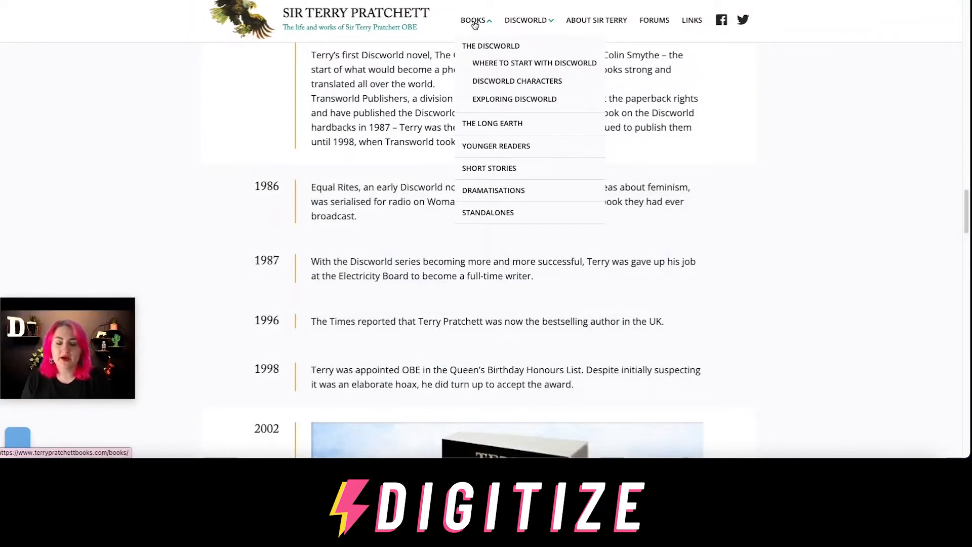
{"action": "left_click", "coordinate": [476, 22]}
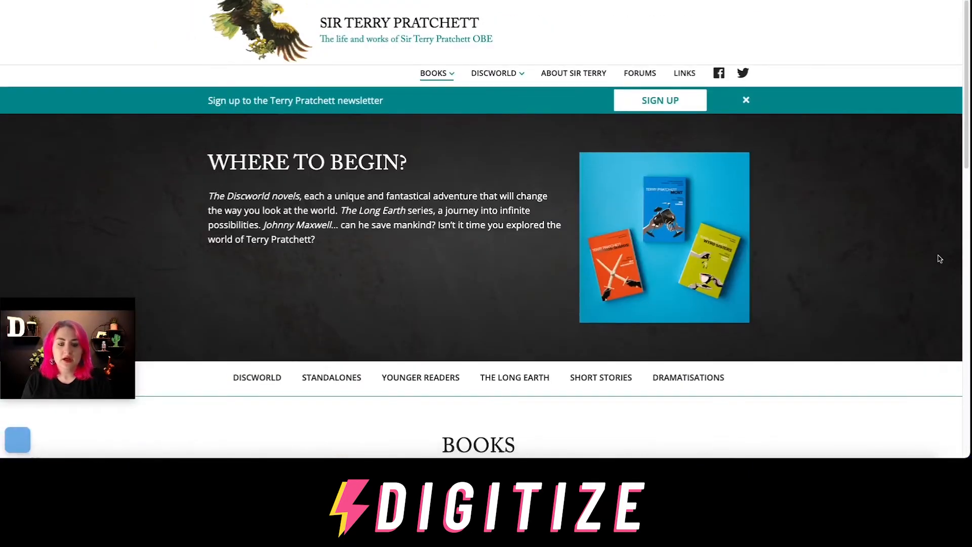
{"action": "scroll", "coordinate": [932, 256], "scroll_direction": "down", "scroll_amount": 5}
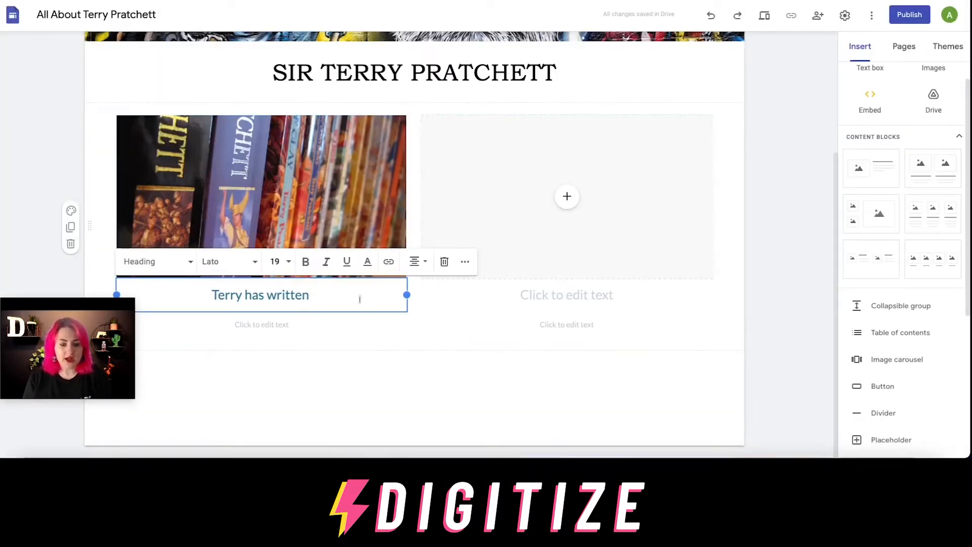
In the Google Sites editor, complete the heading beneath the book photo as "Terry has written 50+ best selling books!"
{"action": "type", "text": "50+"}
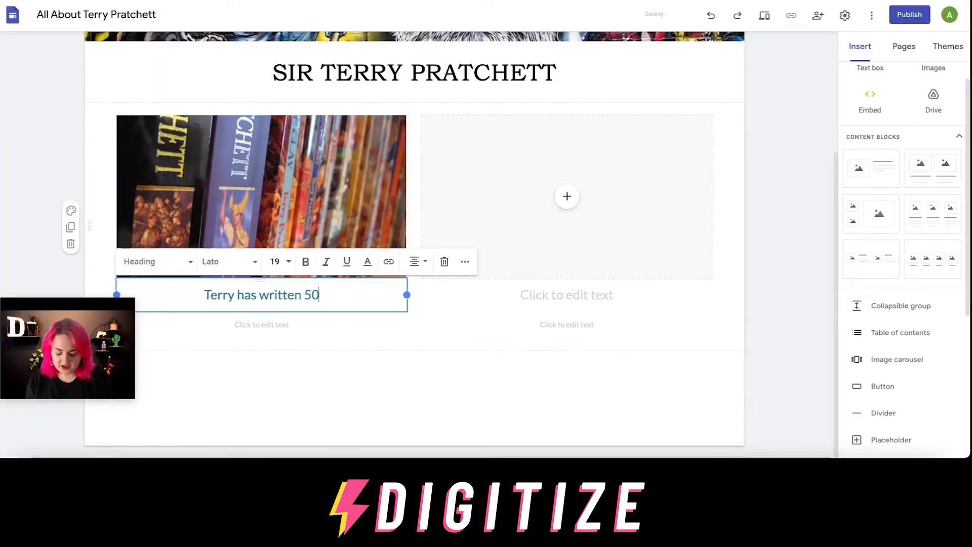
{"action": "type", "text": "best selliu"}
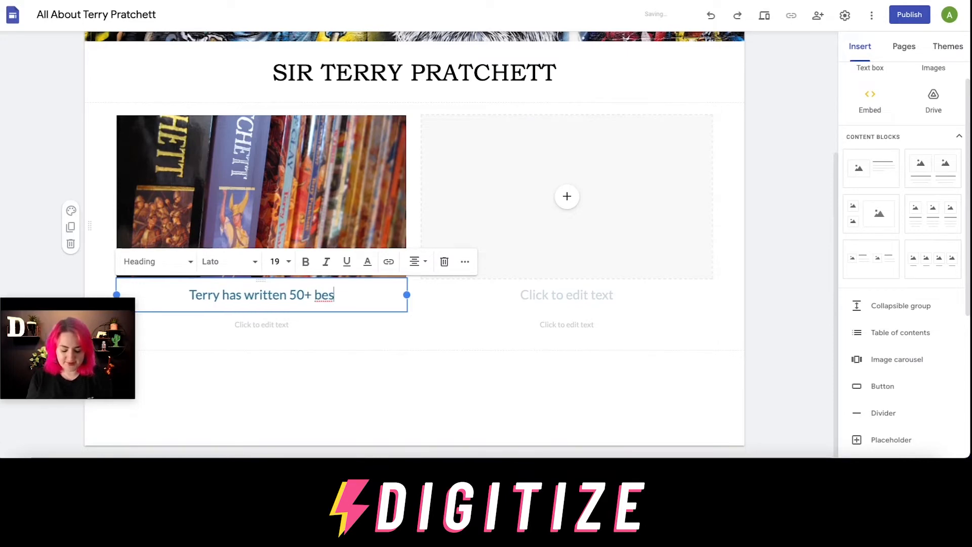
{"action": "key", "text": "BackSpace"}
{"action": "type", "text": "ng books!"}
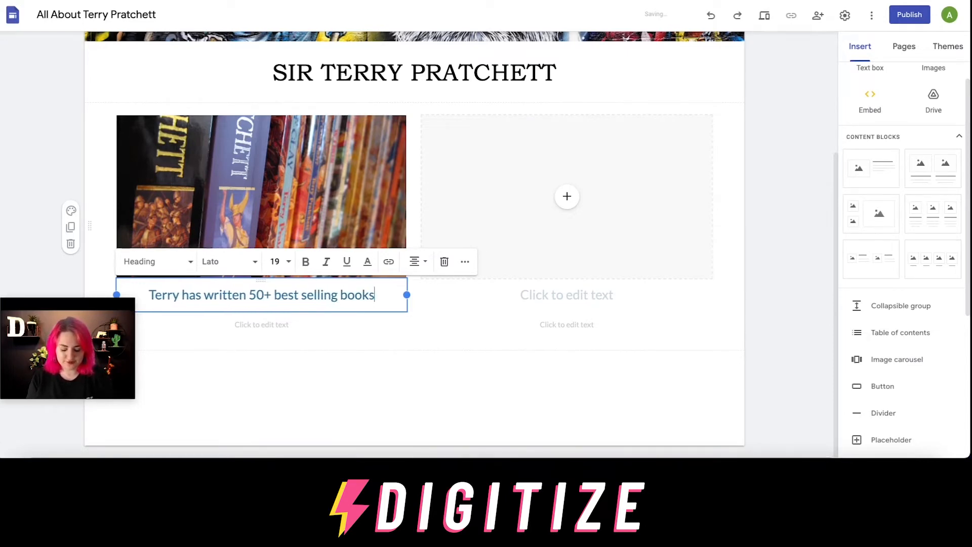
Search Google Images for "terry pratchett" and insert the portrait in a black hat and leather jacket into the empty image placeholder
{"action": "left_click", "coordinate": [569, 199]}
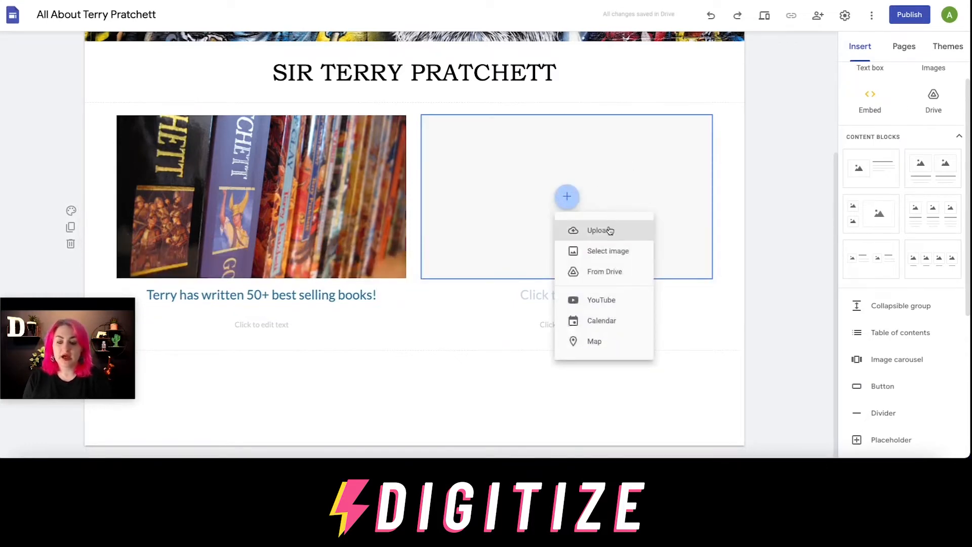
{"action": "left_click", "coordinate": [617, 251]}
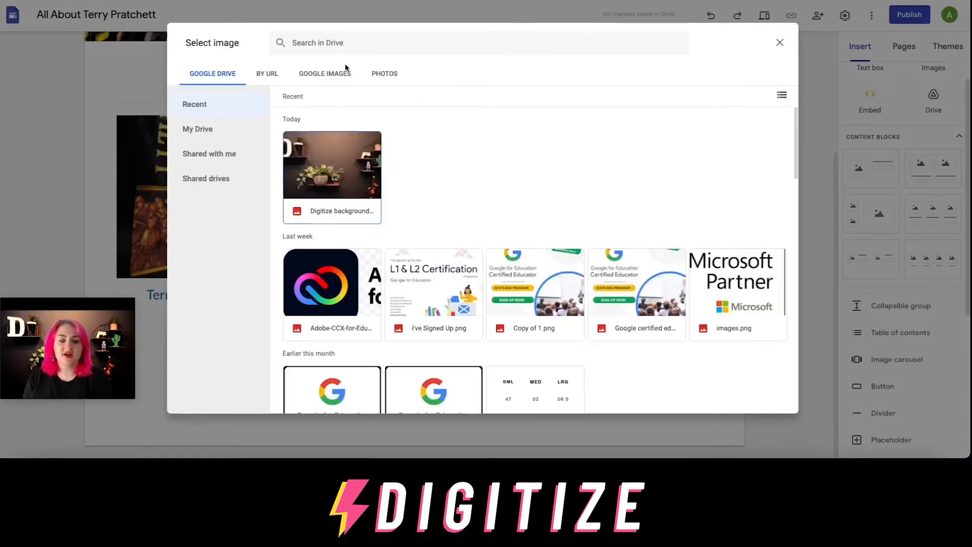
{"action": "left_click", "coordinate": [309, 76]}
{"action": "left_click", "coordinate": [374, 50]}
{"action": "type", "text": "t"}
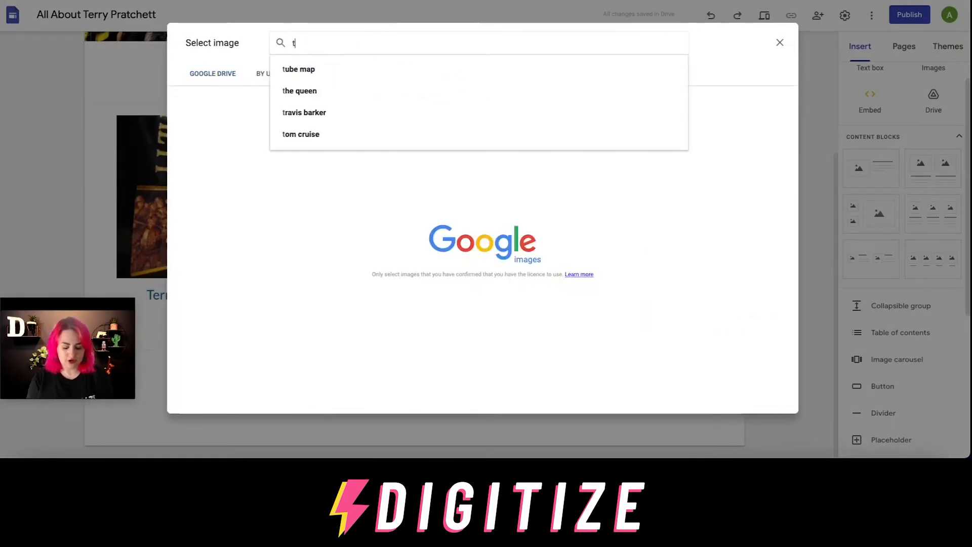
{"action": "type", "text": "erry pratchett"}
{"action": "key", "text": "Return"}
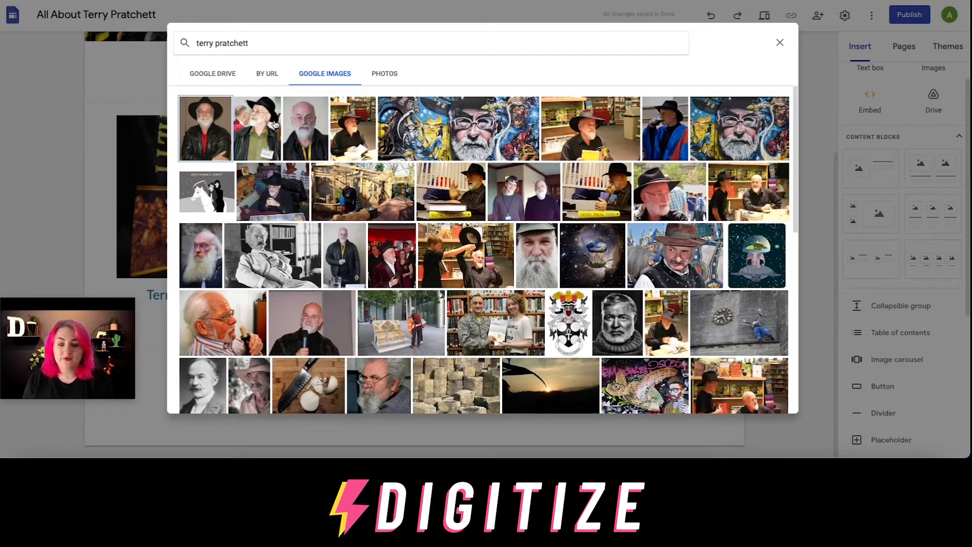
{"action": "left_click", "coordinate": [219, 128]}
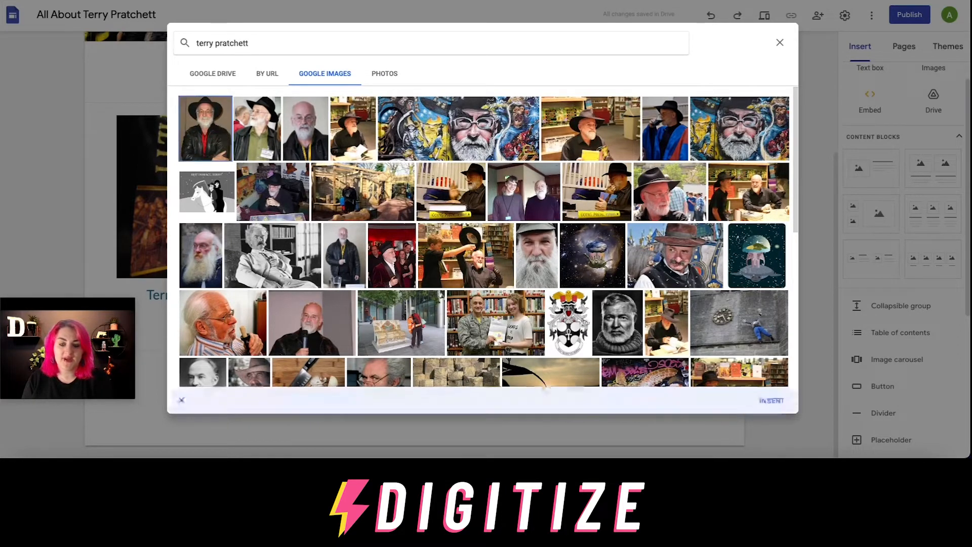
{"action": "left_click", "coordinate": [766, 400]}
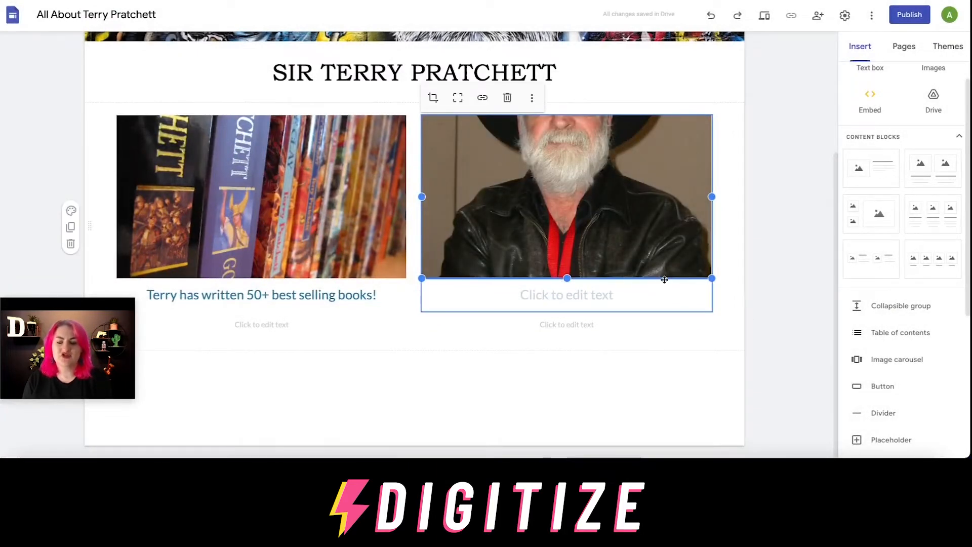
Reposition the portrait within its crop frame so the face and hat are shown, and deselect the image
{"action": "double_click", "coordinate": [649, 188]}
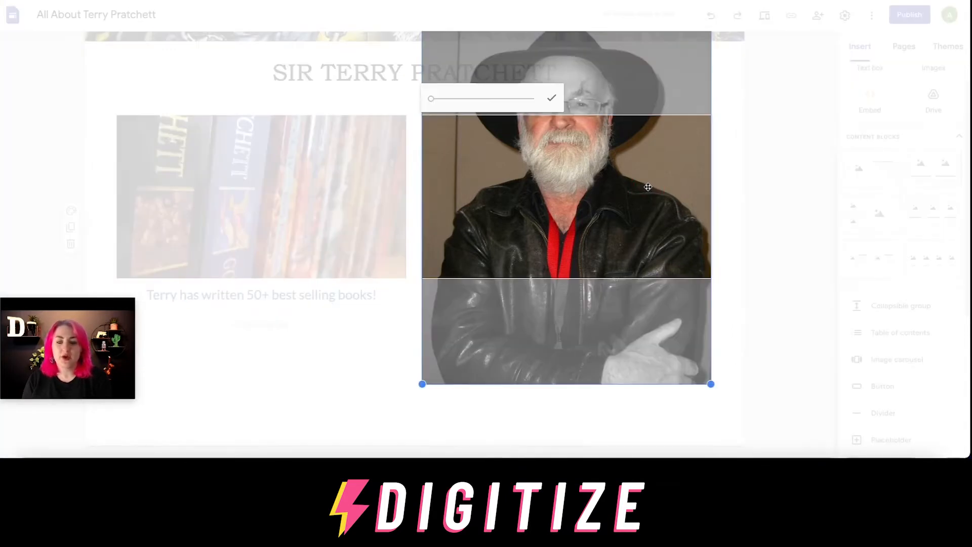
{"action": "left_click_drag", "start_coordinate": [634, 166], "coordinate": [663, 245]}
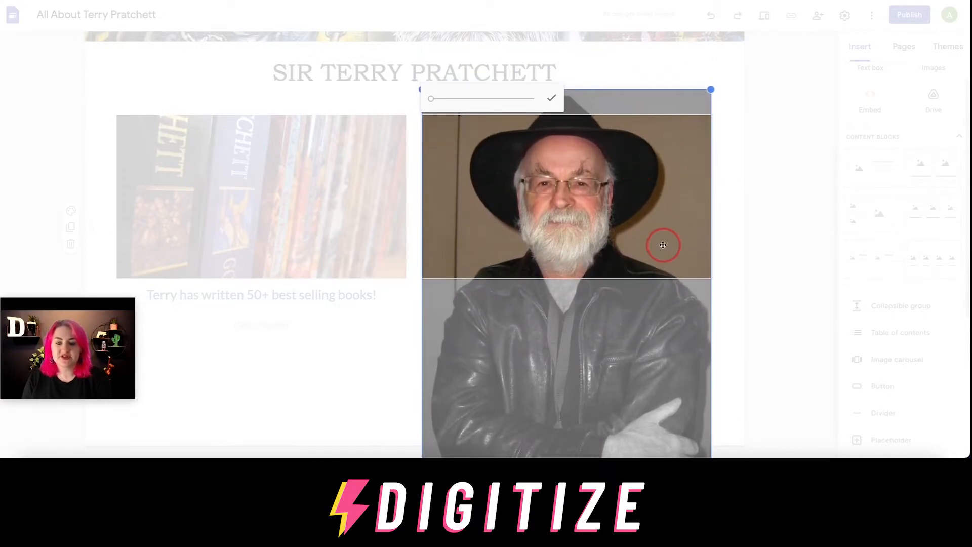
{"action": "left_click", "coordinate": [551, 97]}
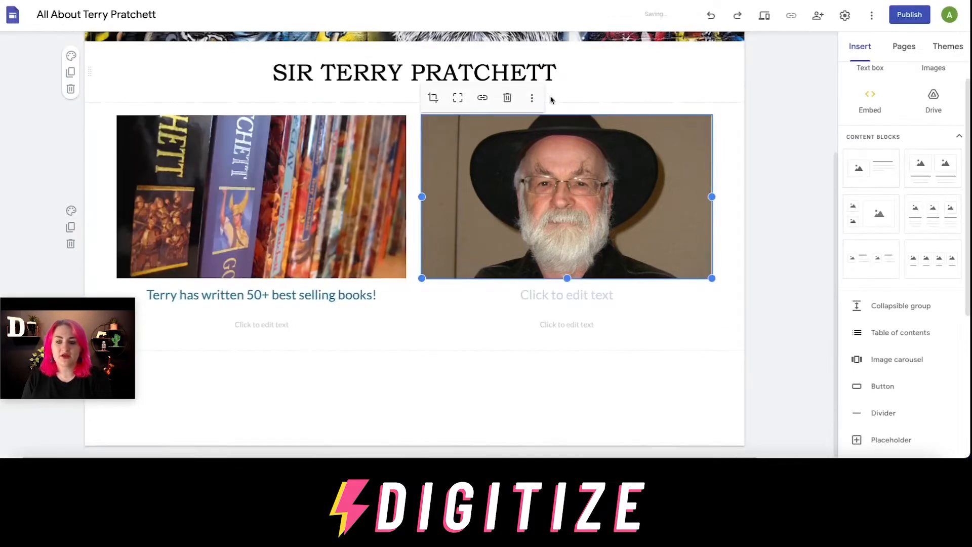
{"action": "left_click", "coordinate": [807, 195]}
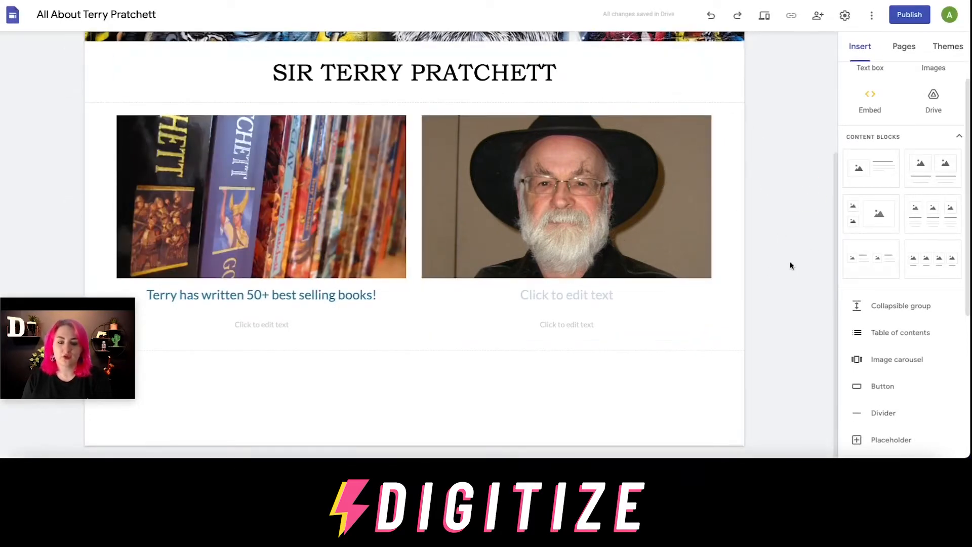
Activate the heading beneath the portrait and look up the author's birth and first publication on the website's About Sir Terry page
{"action": "left_click", "coordinate": [567, 299]}
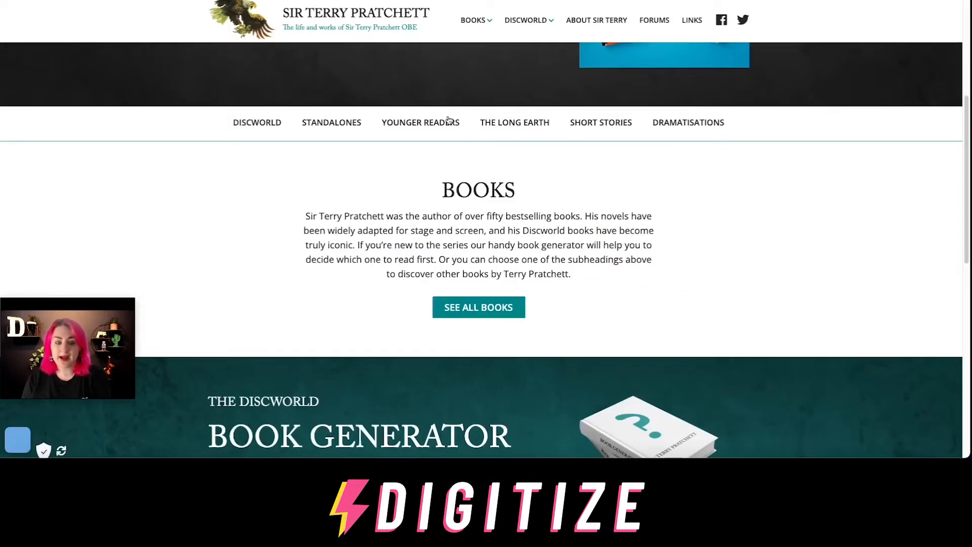
{"action": "scroll", "coordinate": [509, 160], "scroll_direction": "down", "scroll_amount": 5}
{"action": "scroll", "coordinate": [477, 92], "scroll_direction": "up", "scroll_amount": 10}
{"action": "mouse_move", "coordinate": [535, 81]}
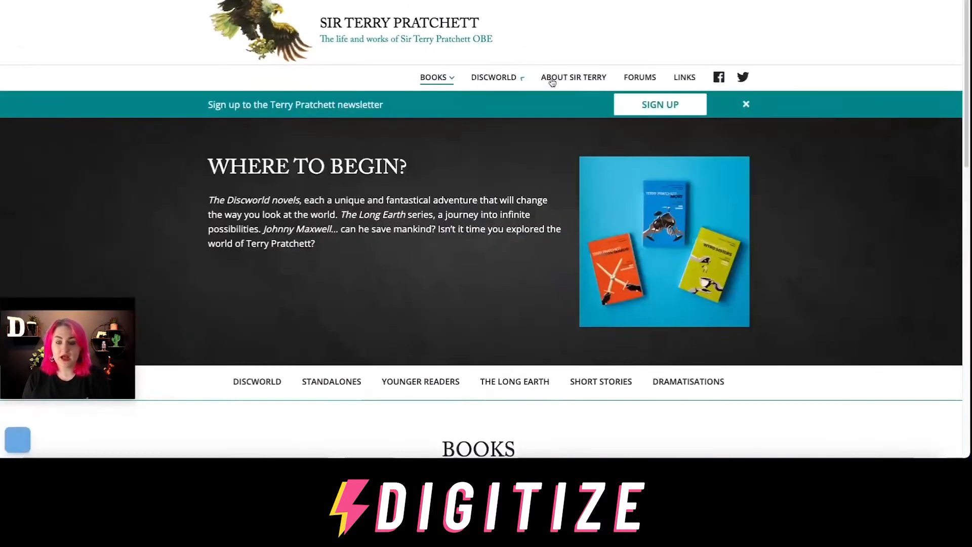
{"action": "left_click", "coordinate": [574, 78]}
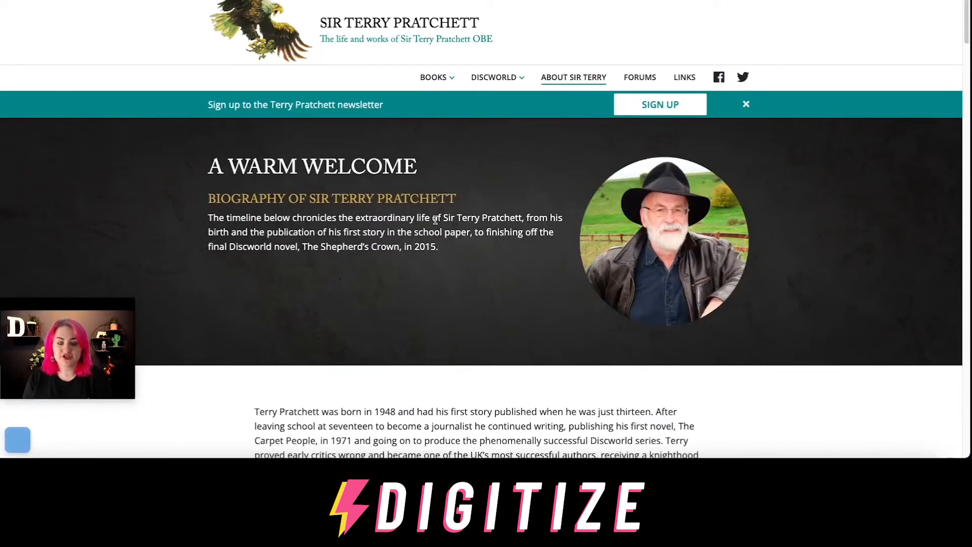
{"action": "scroll", "coordinate": [534, 297], "scroll_direction": "down", "scroll_amount": 4}
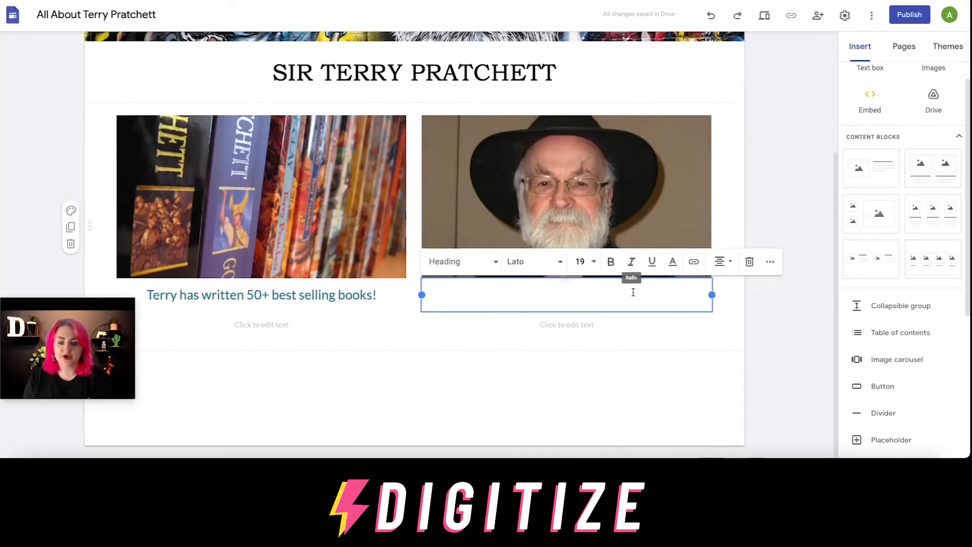
Enter "Born in 1948. He started publishing books when he was only 13 years old!" as the heading beneath the portrait and deselect it
{"action": "type", "text": "Born in "}
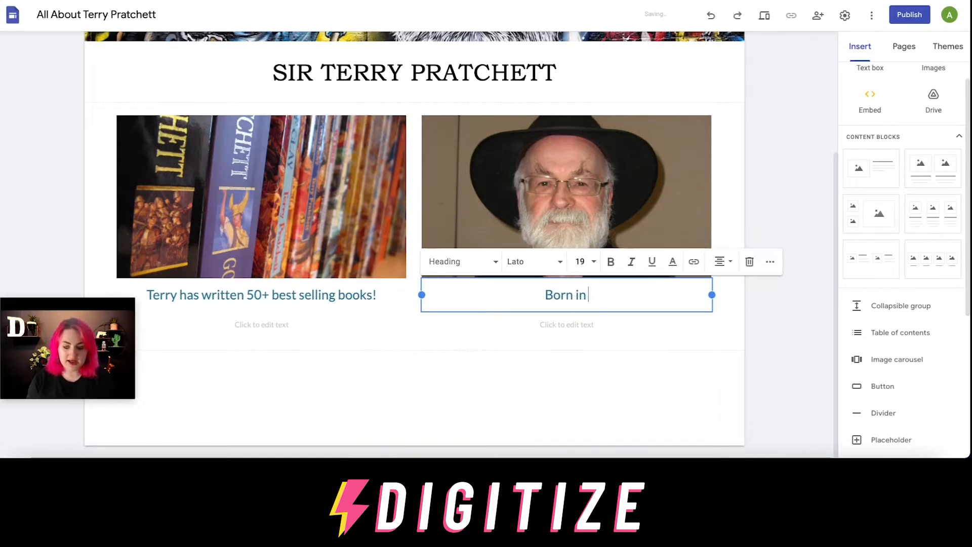
{"action": "type", "text": "1948."}
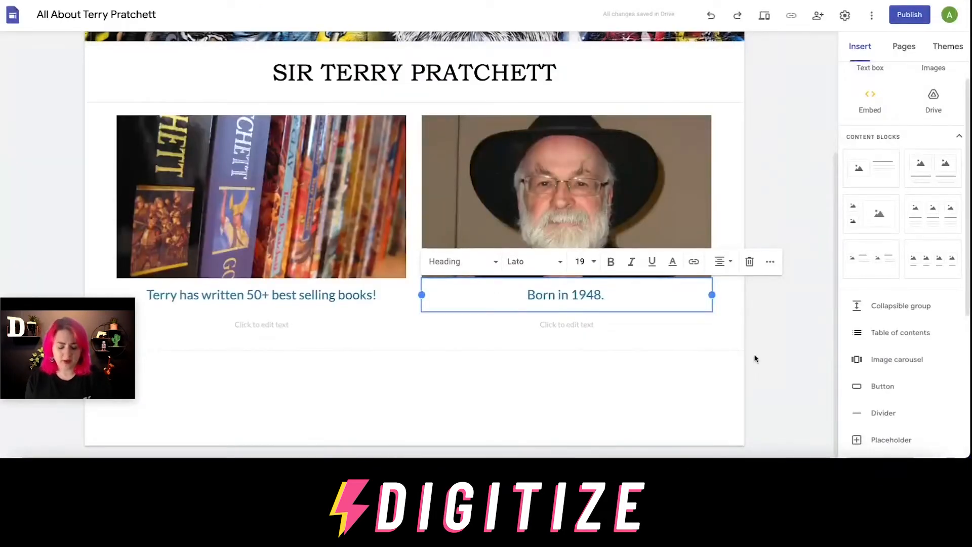
{"action": "type", "text": "He "}
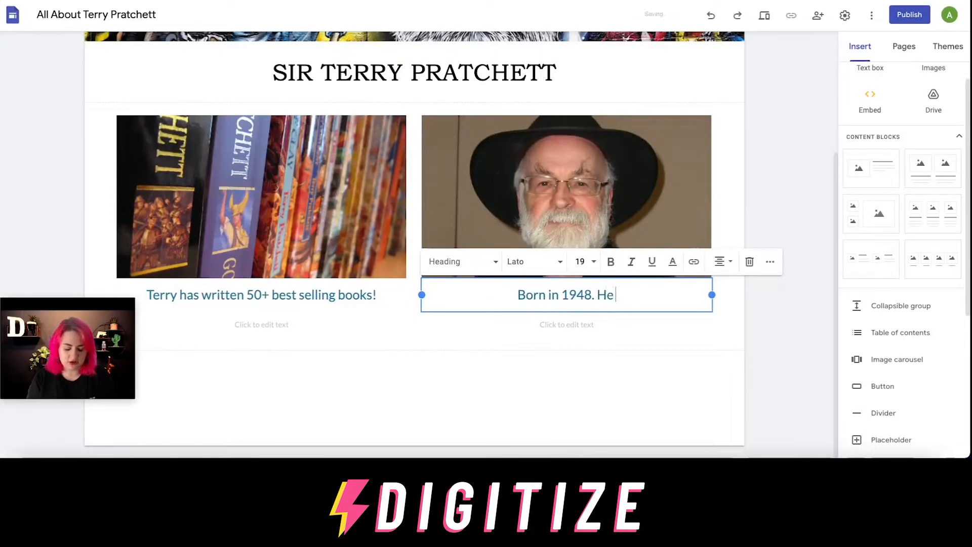
{"action": "type", "text": "started p"}
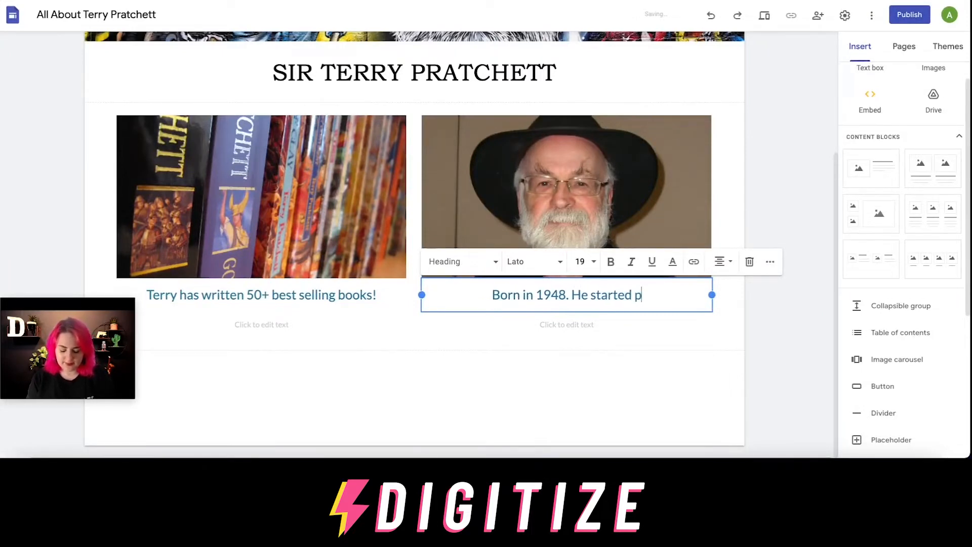
{"action": "type", "text": "ublishing boo"}
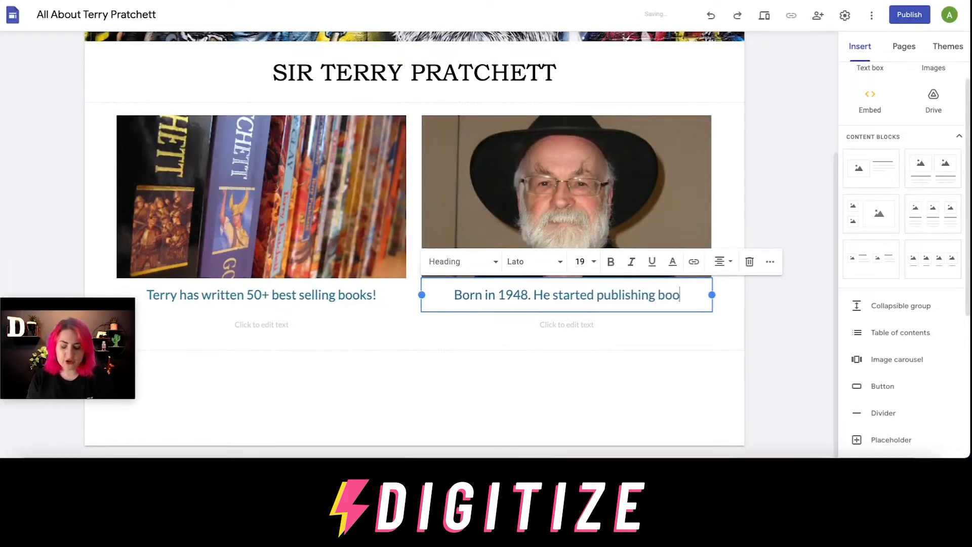
{"action": "type", "text": "ks when he was "}
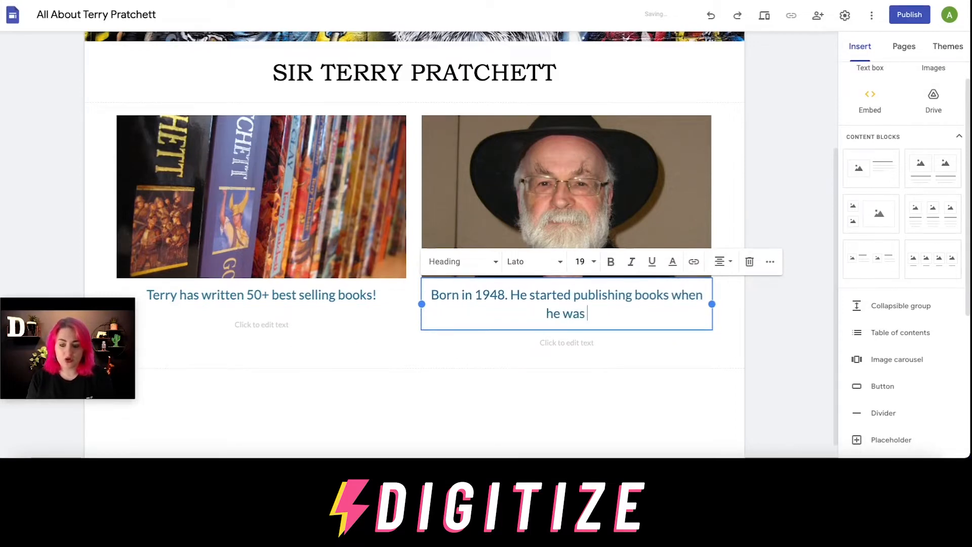
{"action": "type", "text": "only 1"}
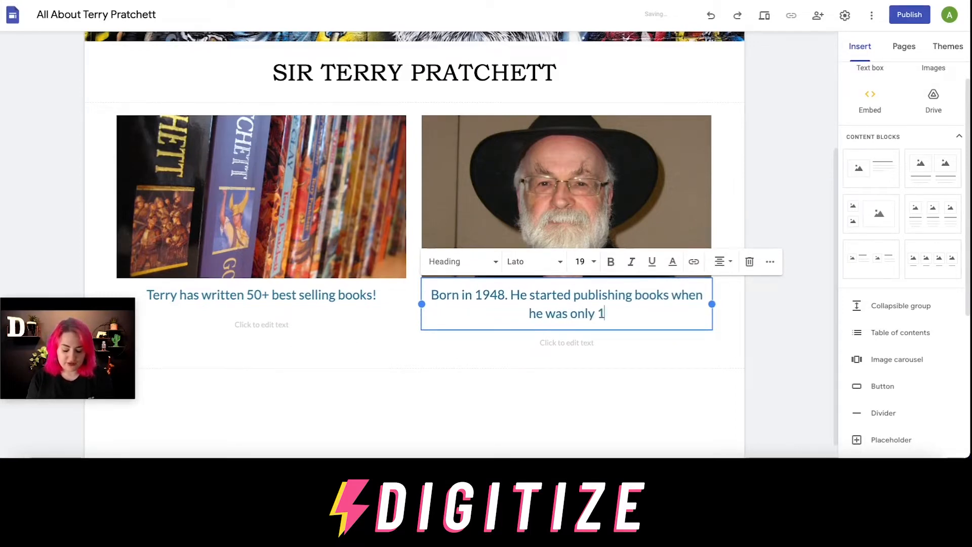
{"action": "type", "text": "3 years old!"}
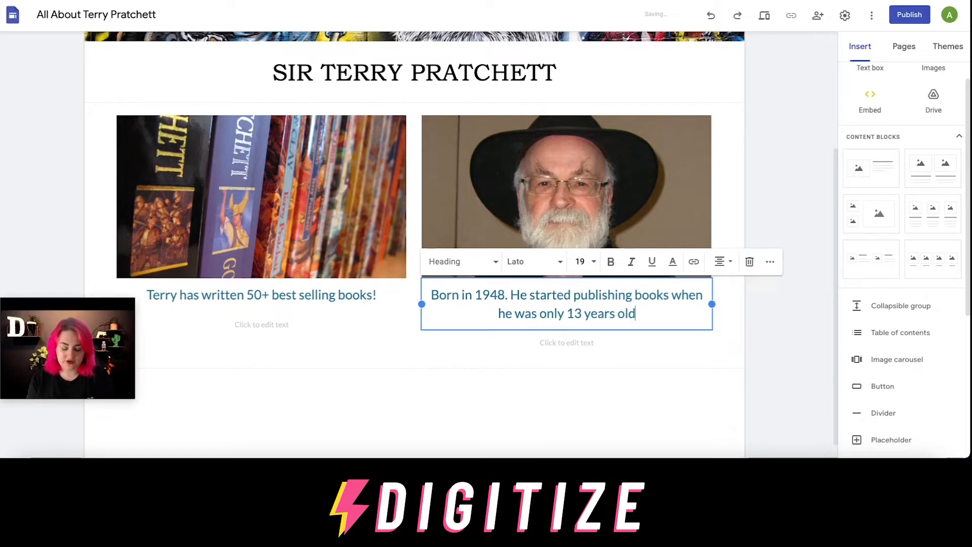
{"action": "left_click", "coordinate": [771, 314]}
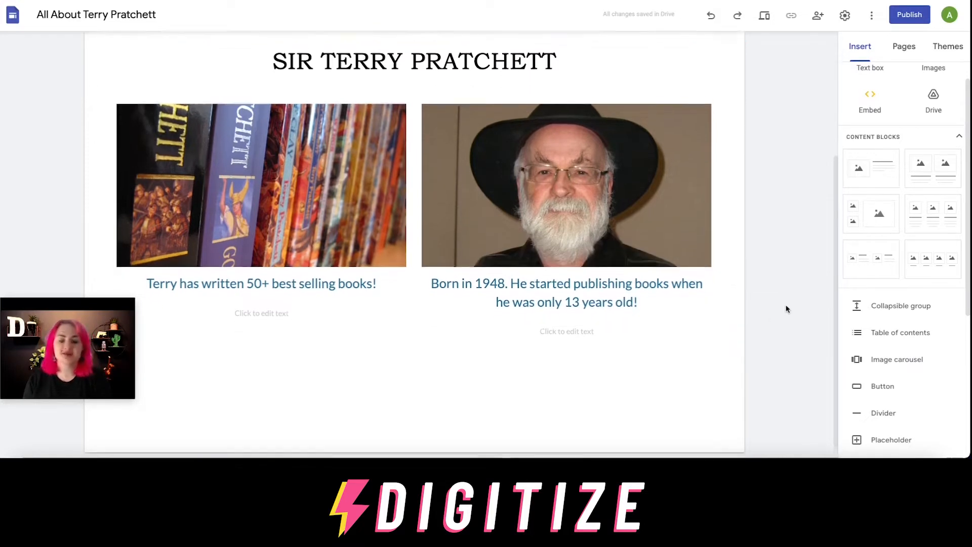
{"action": "scroll", "coordinate": [817, 215], "scroll_direction": "up", "scroll_amount": 3}
{"action": "scroll", "coordinate": [817, 215], "scroll_direction": "down", "scroll_amount": 3}
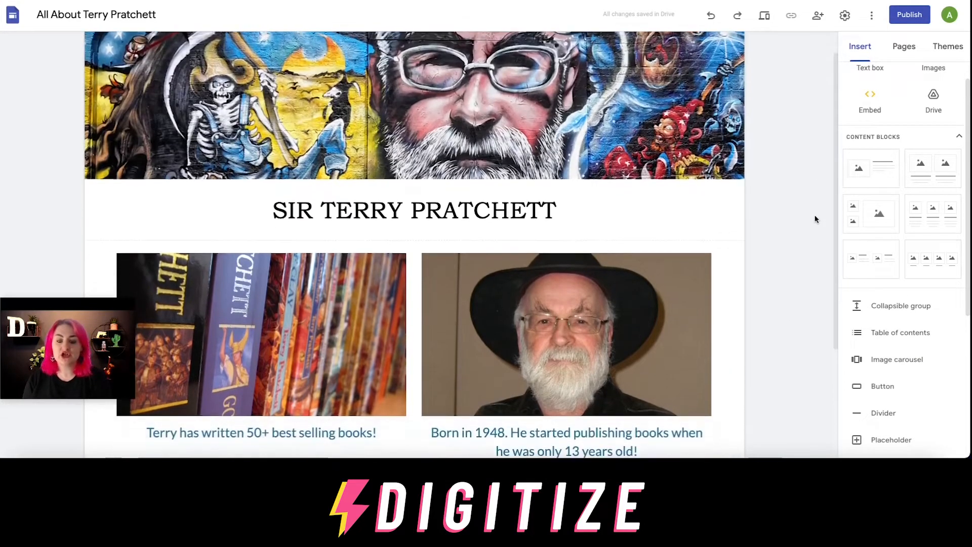
{"action": "left_click", "coordinate": [373, 261]}
{"action": "left_click", "coordinate": [748, 244]}
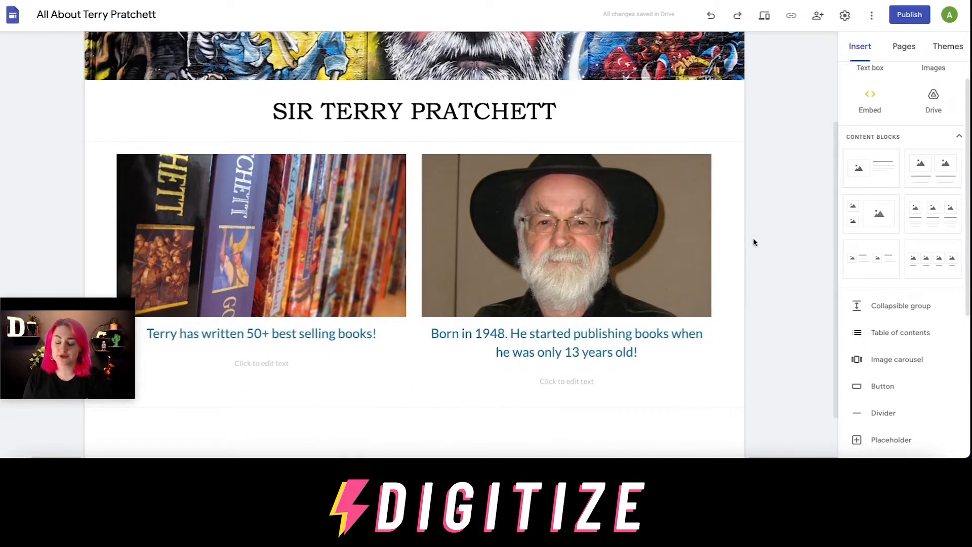
{"action": "scroll", "coordinate": [755, 241], "scroll_direction": "up", "scroll_amount": 3}
{"action": "scroll", "coordinate": [755, 241], "scroll_direction": "down", "scroll_amount": 4}
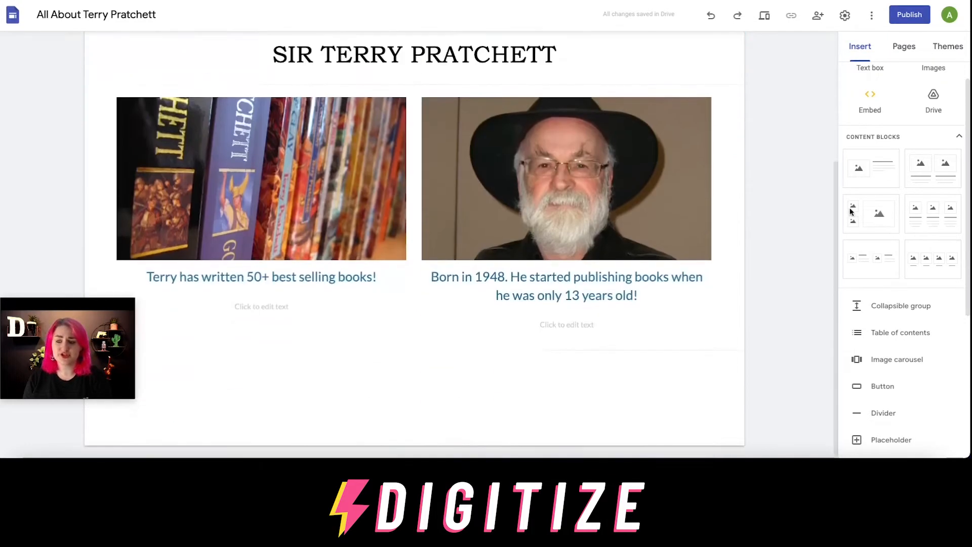
Search Drive for "terry pratchett" and insert the List Of Terry's Books document from the TERRY PRATCHETT folder
{"action": "left_click_drag", "start_coordinate": [968, 117], "coordinate": [955, 78]}
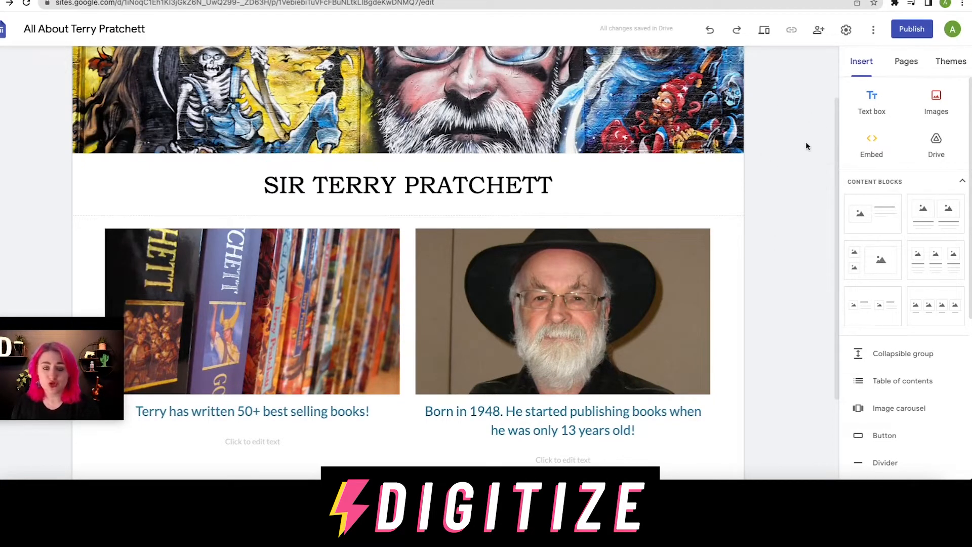
{"action": "left_click_drag", "start_coordinate": [836, 148], "coordinate": [828, 287]}
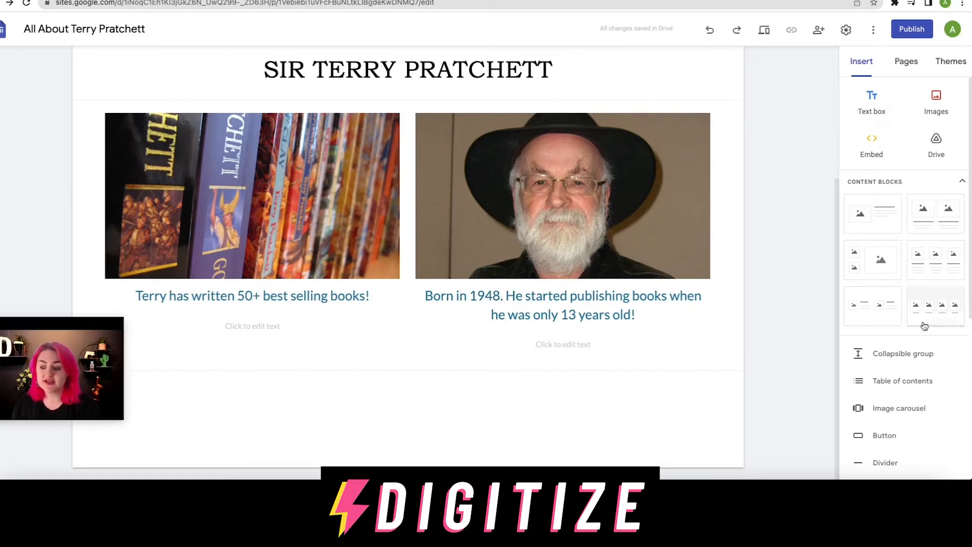
{"action": "left_click", "coordinate": [936, 141]}
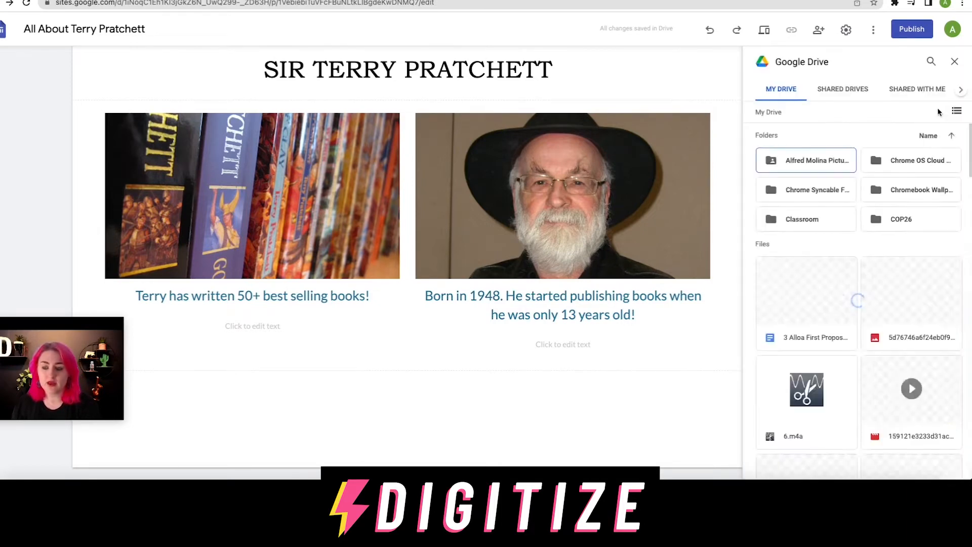
{"action": "left_click", "coordinate": [931, 61]}
{"action": "type", "text": "t"}
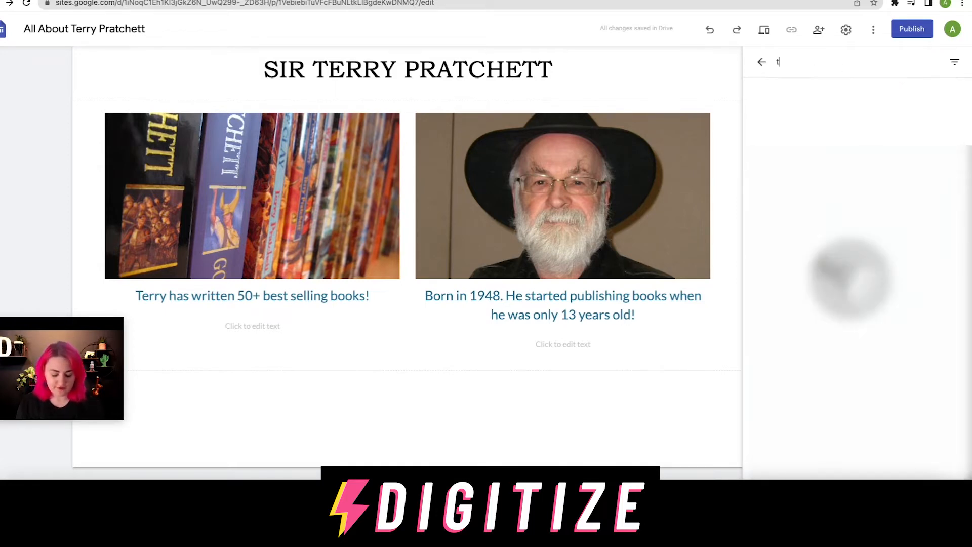
{"action": "type", "text": "erry pra"}
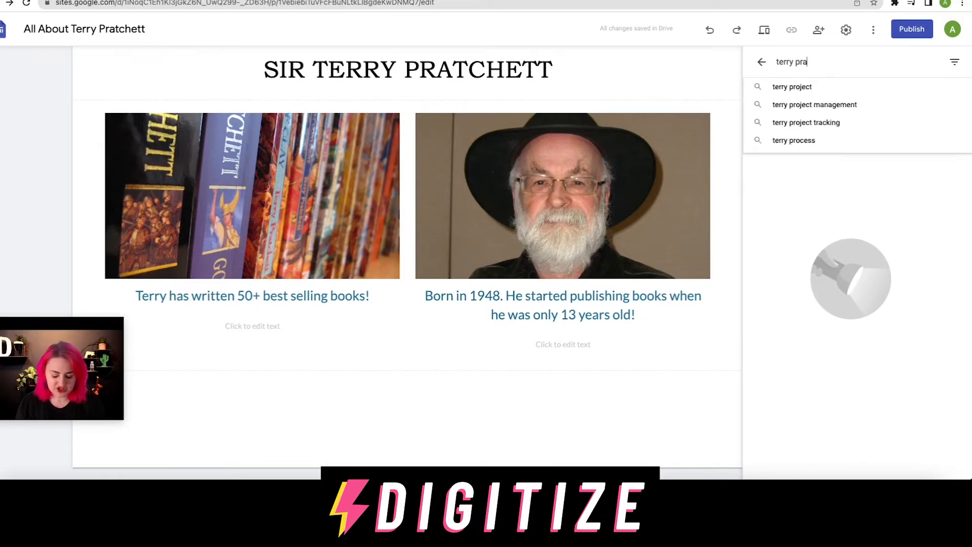
{"action": "type", "text": "tchett"}
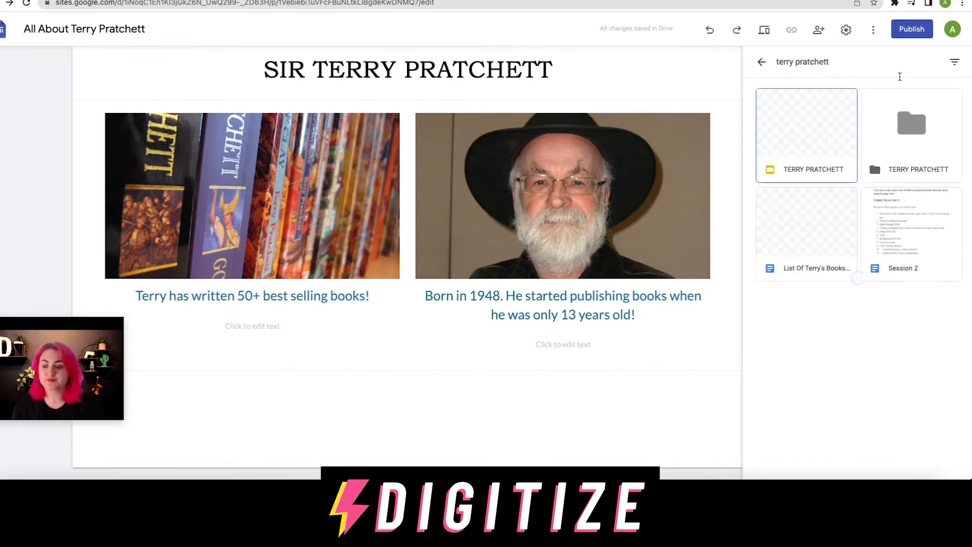
{"action": "left_click", "coordinate": [945, 123]}
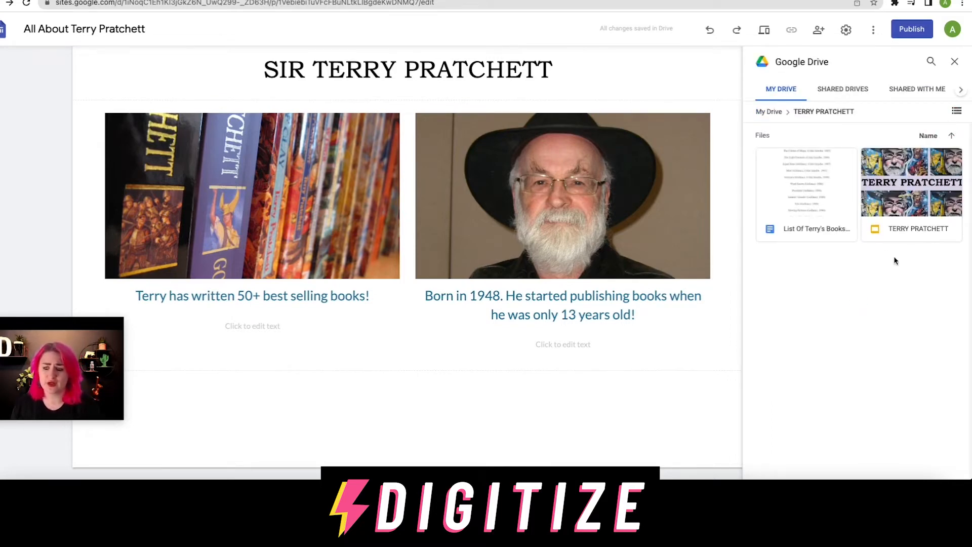
{"action": "left_click", "coordinate": [800, 215]}
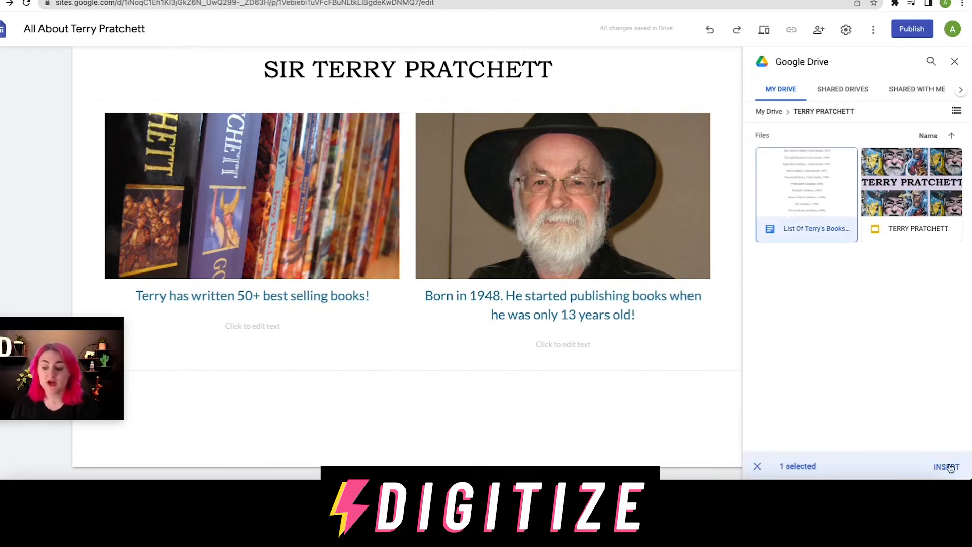
{"action": "left_click", "coordinate": [947, 467]}
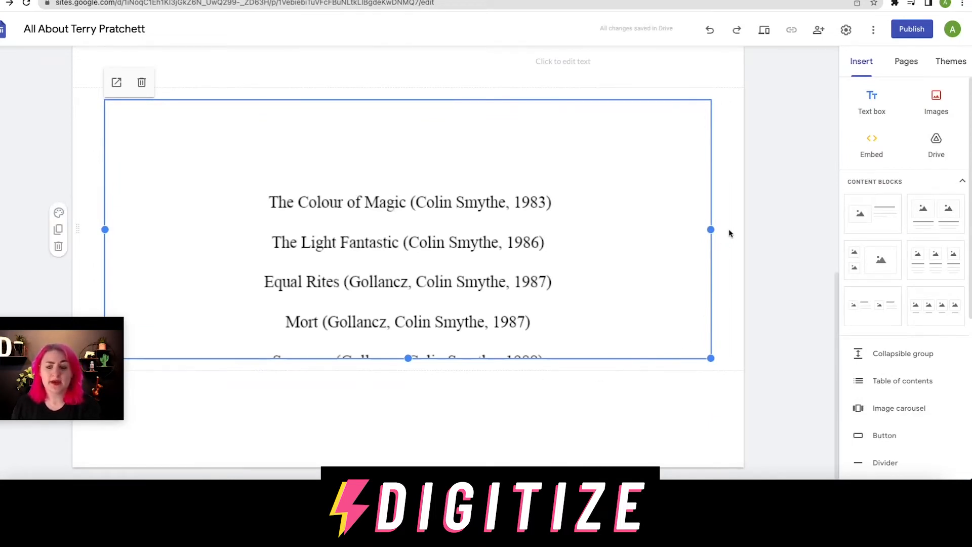
Narrow the embedded book list to a small column at the section's left edge and deselect it
{"action": "left_click_drag", "start_coordinate": [711, 229], "coordinate": [266, 178]}
{"action": "left_click", "coordinate": [331, 208]}
{"action": "left_click", "coordinate": [405, 295]}
{"action": "left_click", "coordinate": [350, 262]}
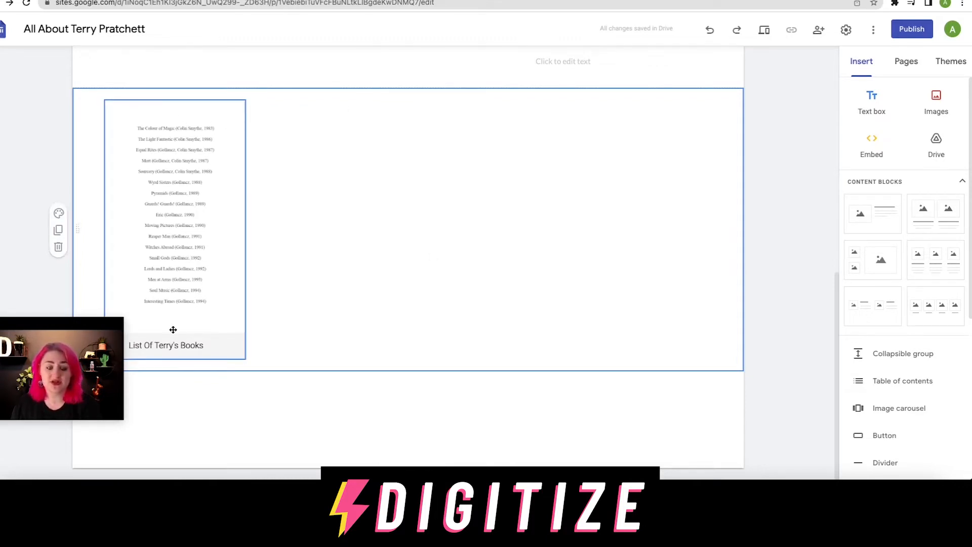
{"action": "left_click", "coordinate": [657, 149]}
{"action": "left_click", "coordinate": [808, 178]}
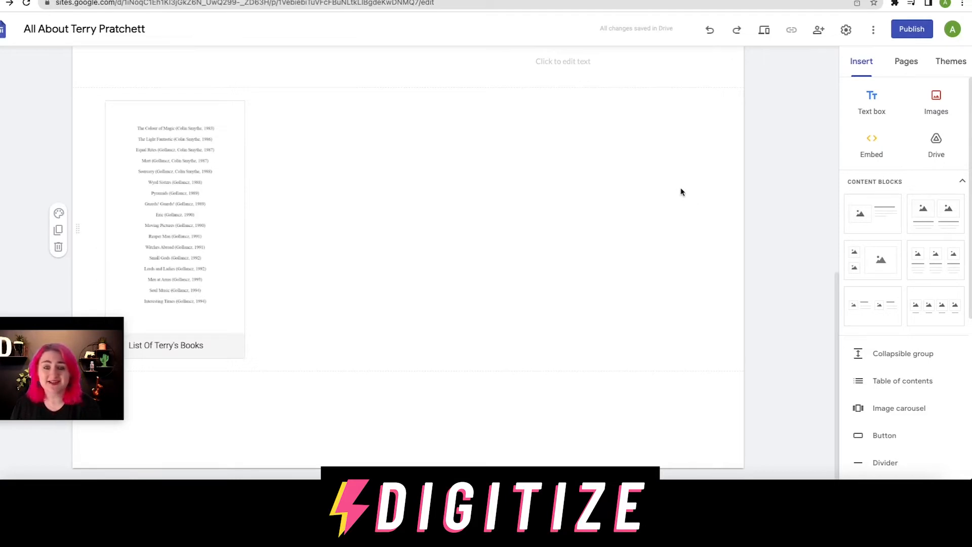
Search Drive for "terry pratchett" and insert the TERRY PRATCHETT slide presentation into the page
{"action": "left_click", "coordinate": [937, 145]}
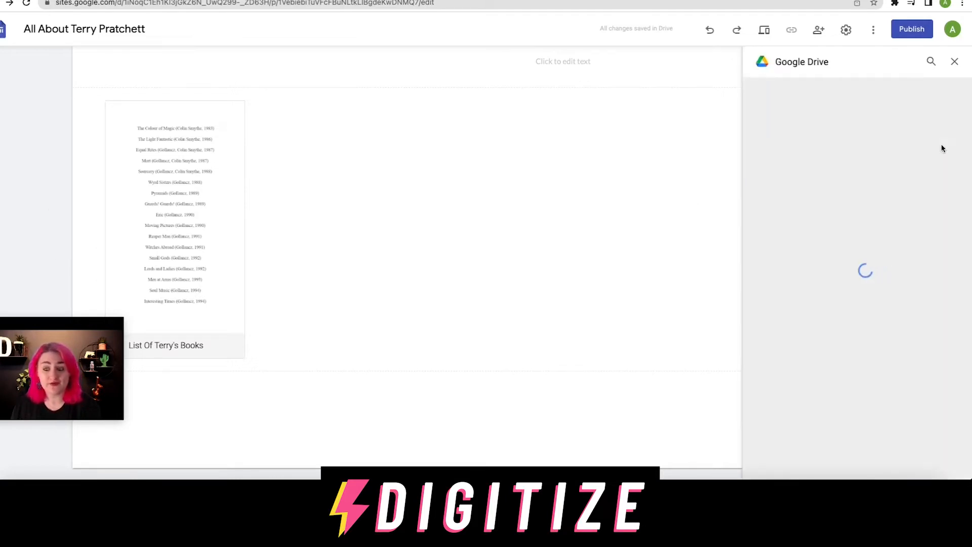
{"action": "left_click", "coordinate": [931, 62]}
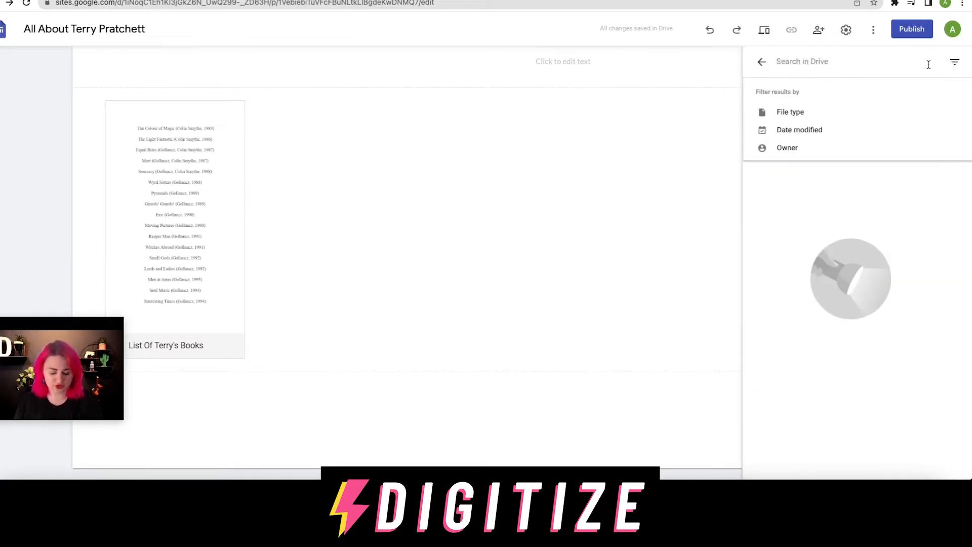
{"action": "type", "text": "terry pratchett"}
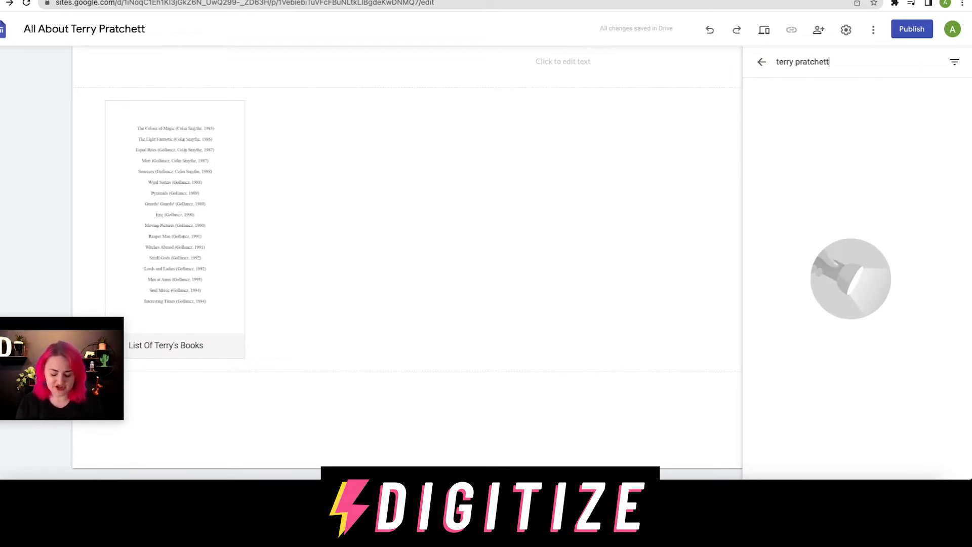
{"action": "key", "text": "Return"}
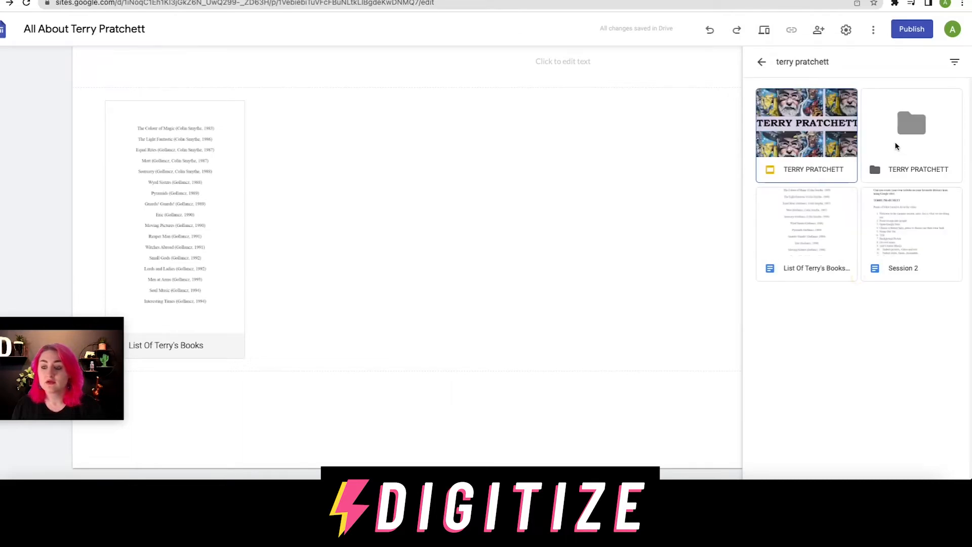
{"action": "left_click", "coordinate": [827, 146]}
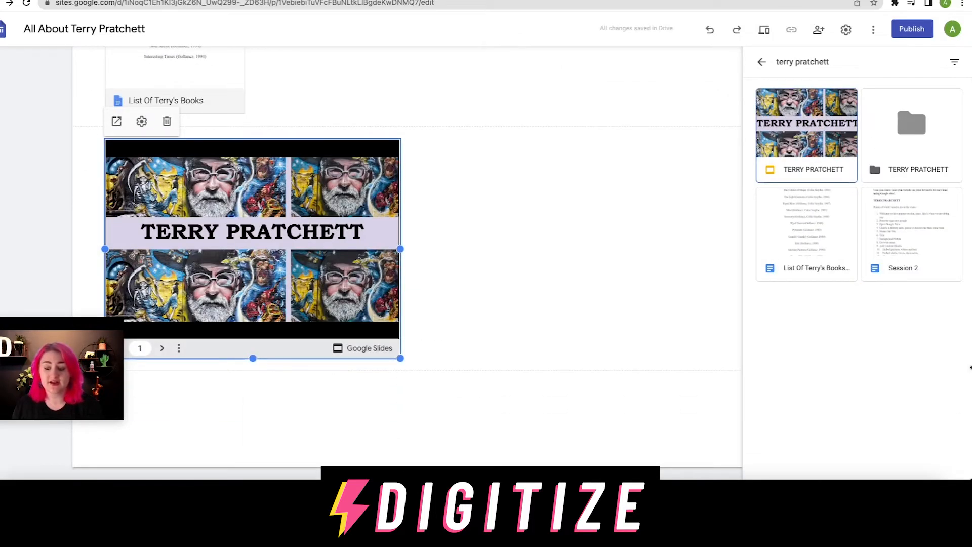
Move the embedded TERRY PRATCHETT presentation into the book list's section, aligned beneath the portrait column
{"action": "left_click_drag", "start_coordinate": [276, 253], "coordinate": [277, 253]}
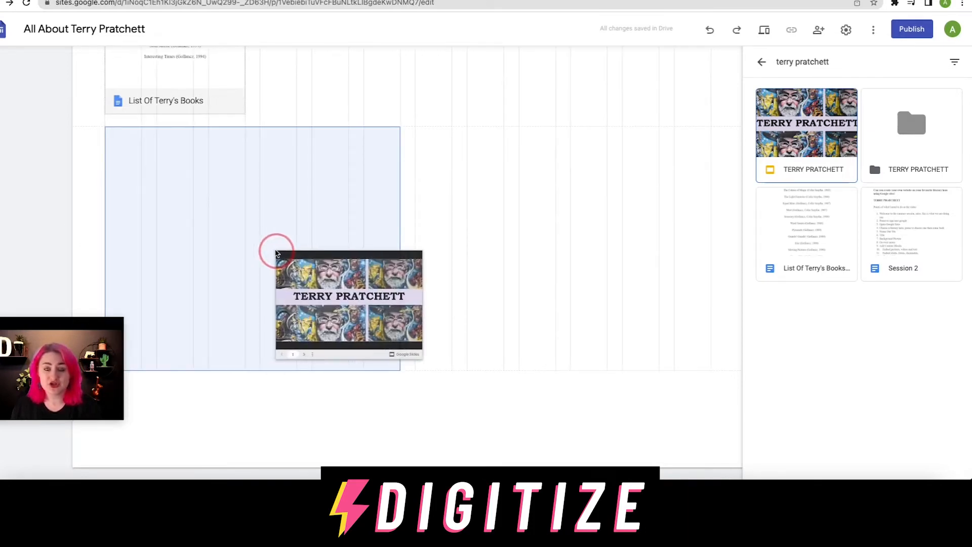
{"action": "left_click_drag", "start_coordinate": [277, 252], "coordinate": [276, 251]}
{"action": "left_click_drag", "start_coordinate": [287, 212], "coordinate": [606, 371]}
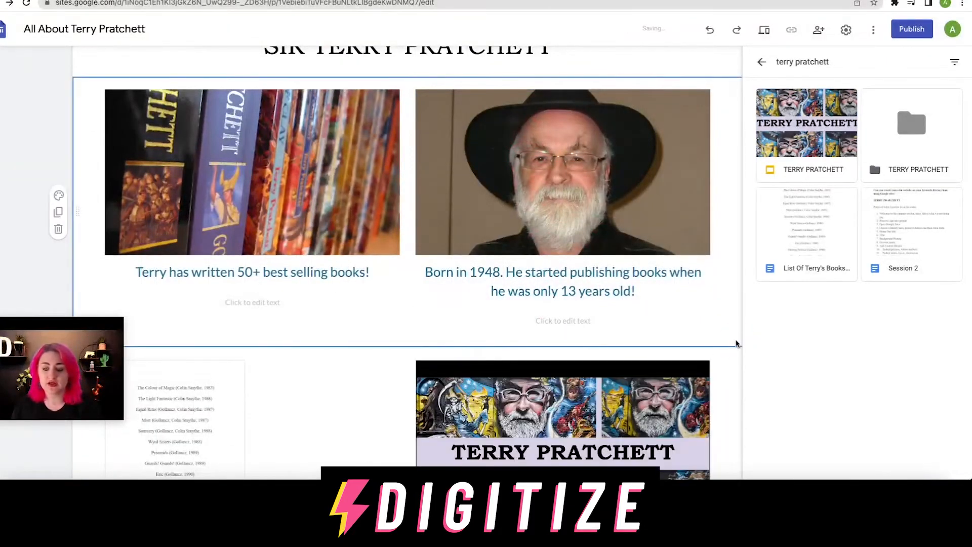
Widen and shorten the embedded book list to match the size of the presentation beside it, and deselect it
{"action": "scroll", "coordinate": [736, 344], "scroll_direction": "down", "scroll_amount": 3}
{"action": "scroll", "coordinate": [736, 343], "scroll_direction": "down", "scroll_amount": 3}
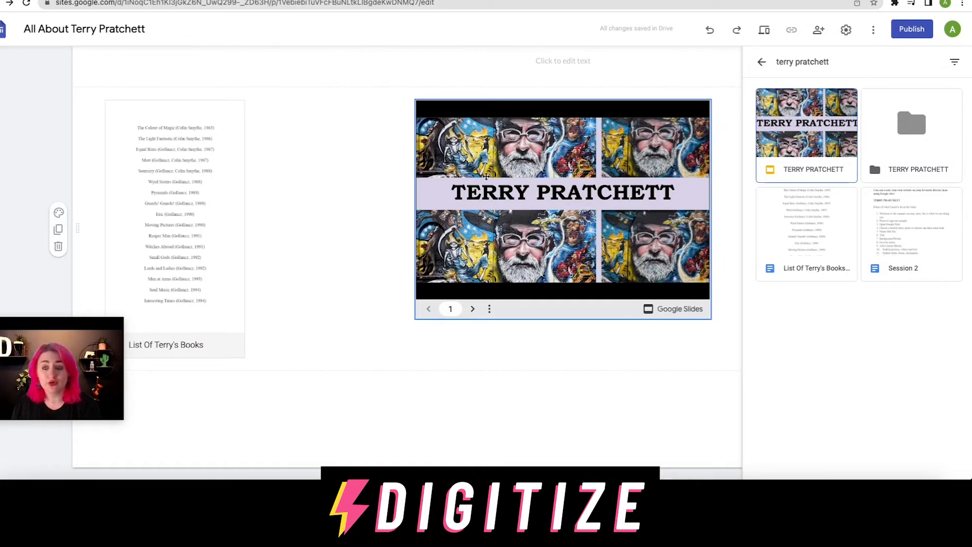
{"action": "left_click", "coordinate": [218, 243]}
{"action": "left_click_drag", "start_coordinate": [245, 229], "coordinate": [400, 225]}
{"action": "left_click_drag", "start_coordinate": [254, 360], "coordinate": [266, 322]}
{"action": "left_click", "coordinate": [716, 277]}
{"action": "scroll", "coordinate": [717, 194], "scroll_direction": "up", "scroll_amount": 10}
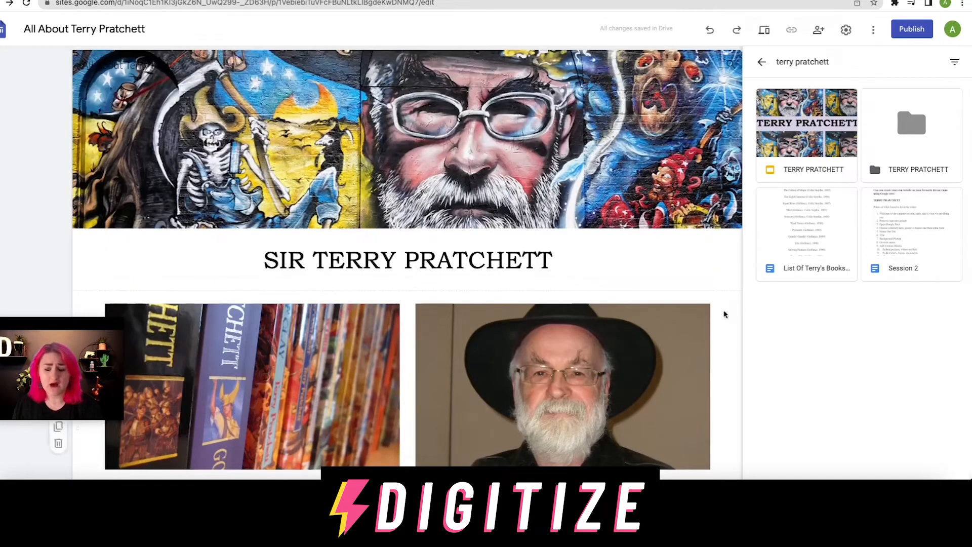
{"action": "scroll", "coordinate": [725, 314], "scroll_direction": "down", "scroll_amount": 10}
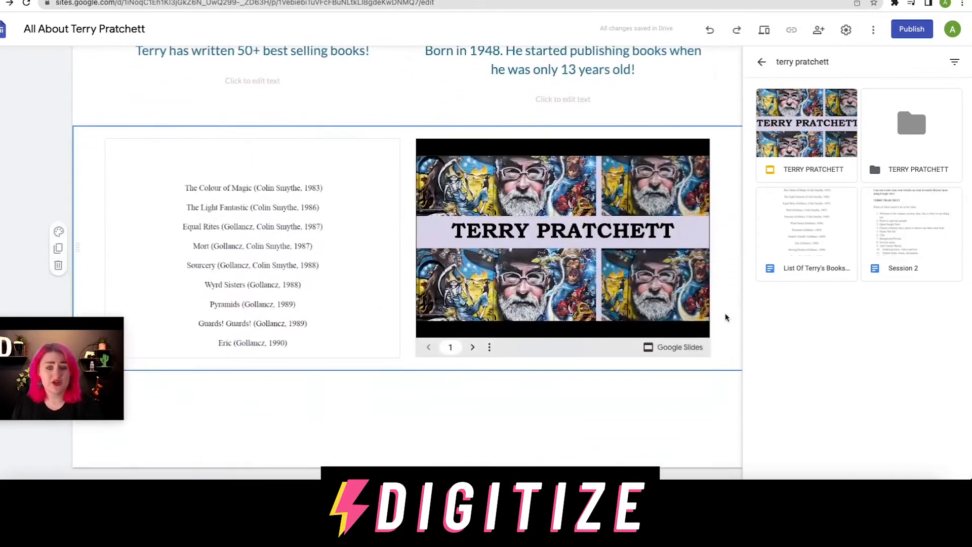
Try section colours Style 2 and Style 3 on the "SIR TERRY PRATCHETT" title section and restore Style 1
{"action": "scroll", "coordinate": [724, 238], "scroll_direction": "up", "scroll_amount": 7}
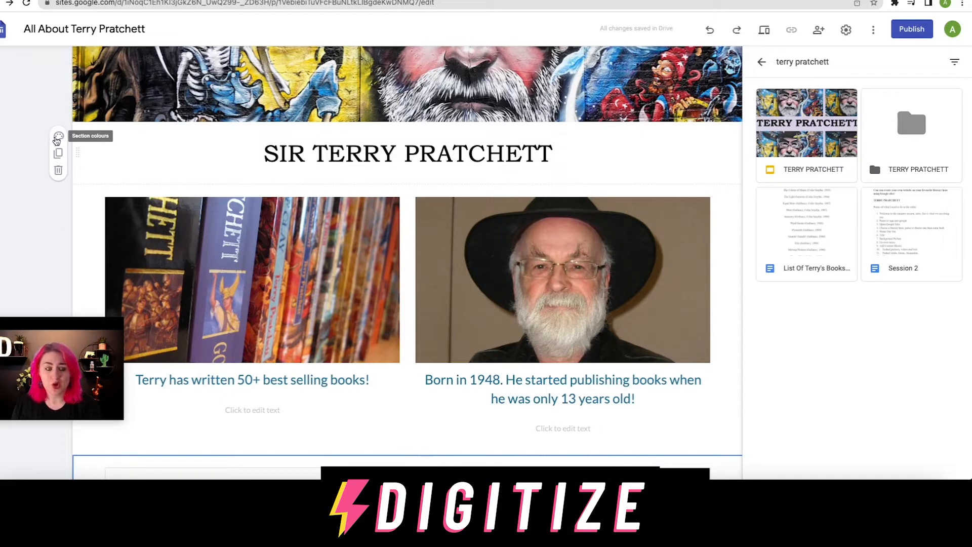
{"action": "left_click", "coordinate": [57, 137]}
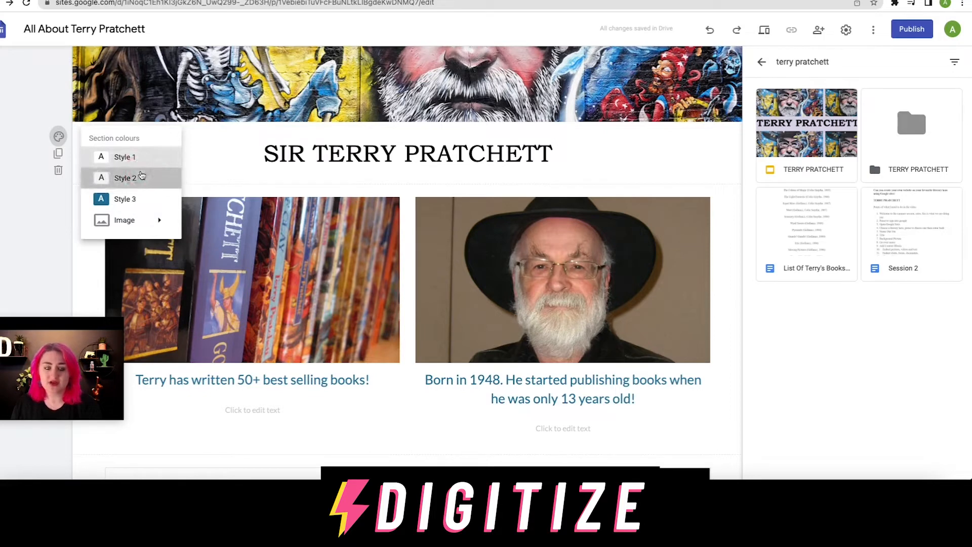
{"action": "left_click", "coordinate": [136, 179]}
{"action": "left_click", "coordinate": [57, 137]}
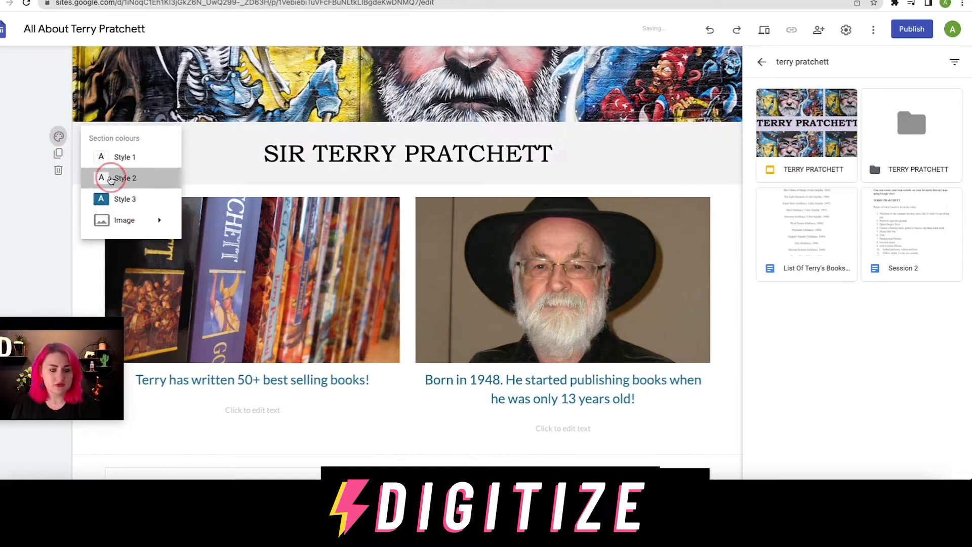
{"action": "left_click", "coordinate": [103, 177]}
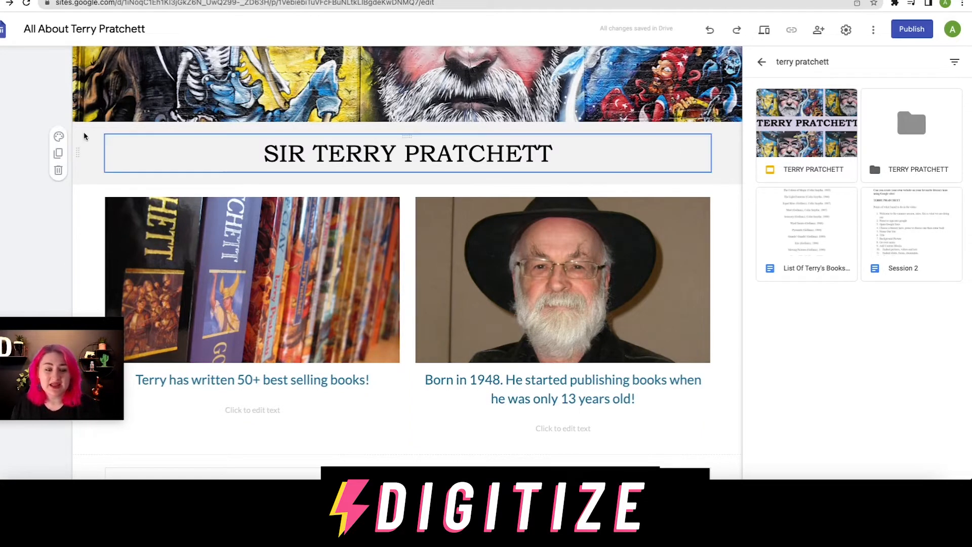
{"action": "left_click", "coordinate": [58, 137]}
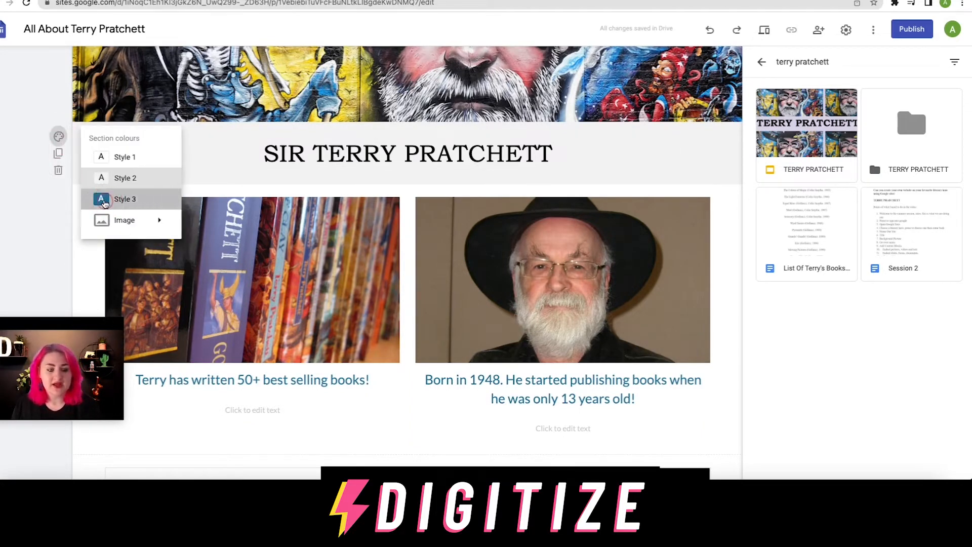
{"action": "left_click", "coordinate": [106, 198]}
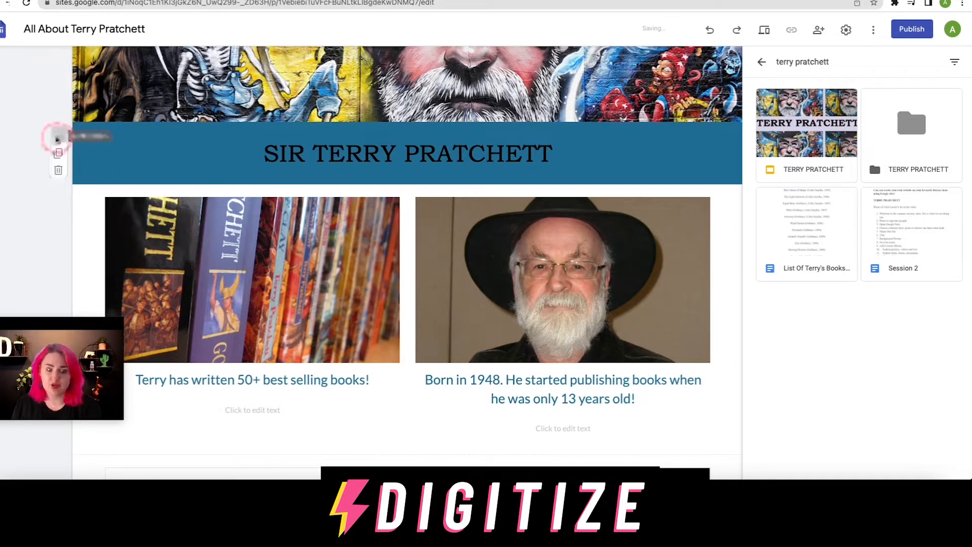
{"action": "left_click", "coordinate": [58, 137]}
{"action": "mouse_move", "coordinate": [122, 218]}
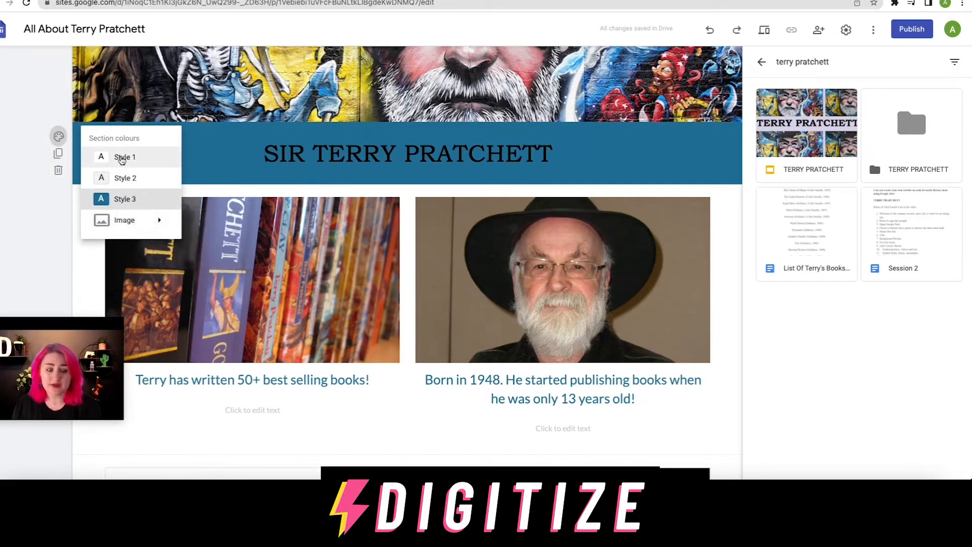
{"action": "left_click", "coordinate": [122, 157]}
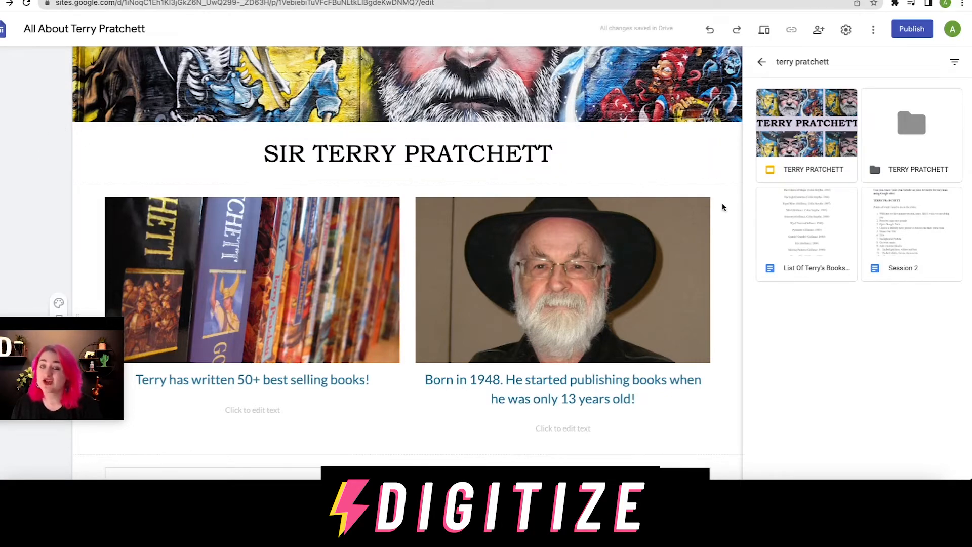
{"action": "scroll", "coordinate": [723, 206], "scroll_direction": "down", "scroll_amount": 7}
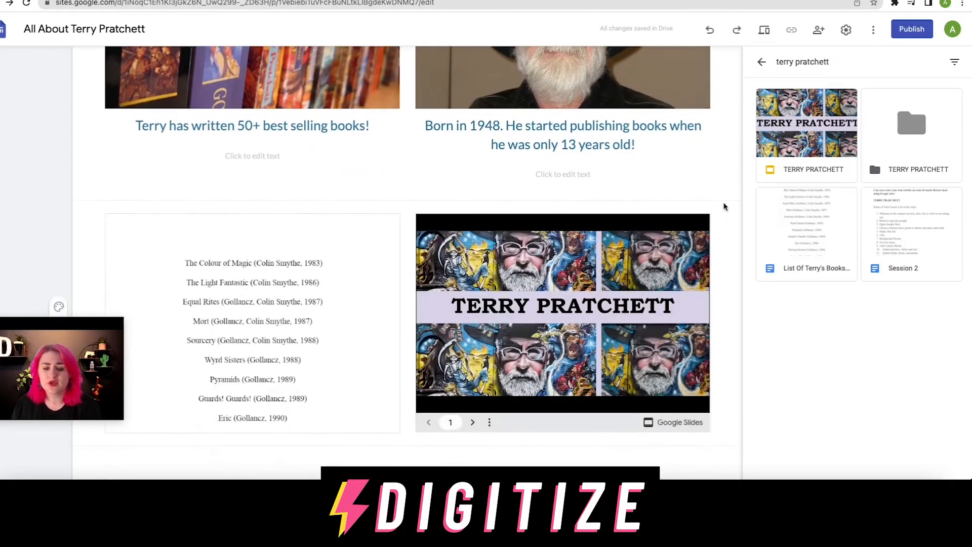
{"action": "scroll", "coordinate": [717, 231], "scroll_direction": "up", "scroll_amount": 3}
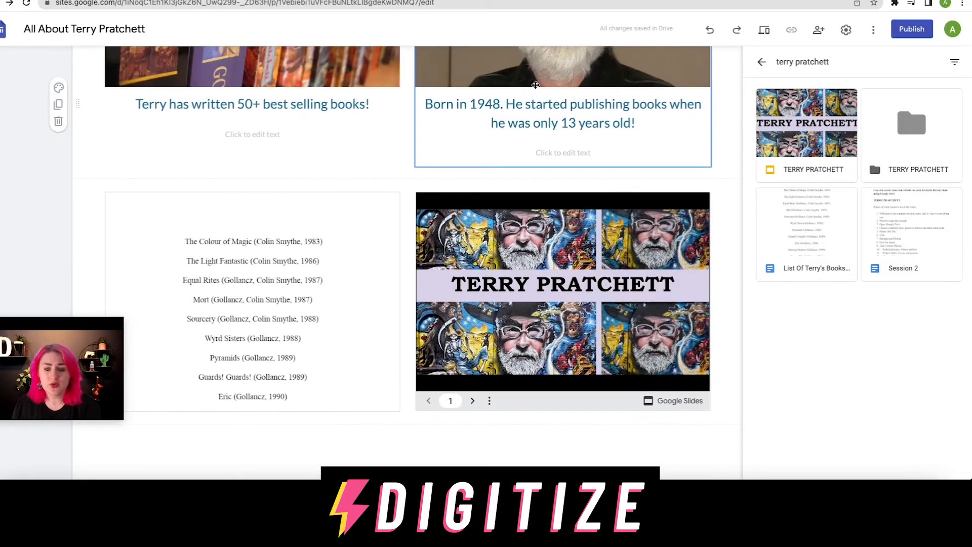
{"action": "scroll", "coordinate": [717, 230], "scroll_direction": "up", "scroll_amount": 5}
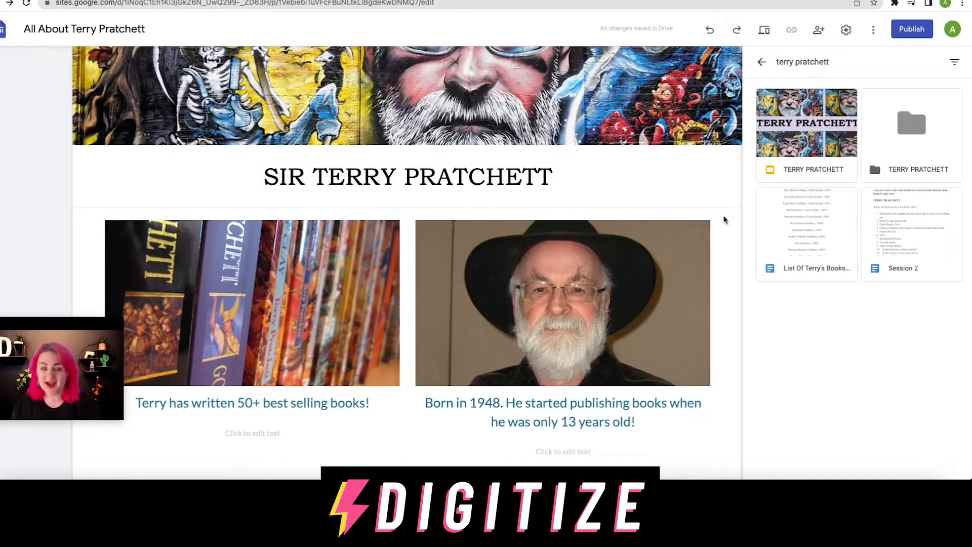
Close the Drive picker and open YouTube in a new browser tab
{"action": "left_click", "coordinate": [763, 63]}
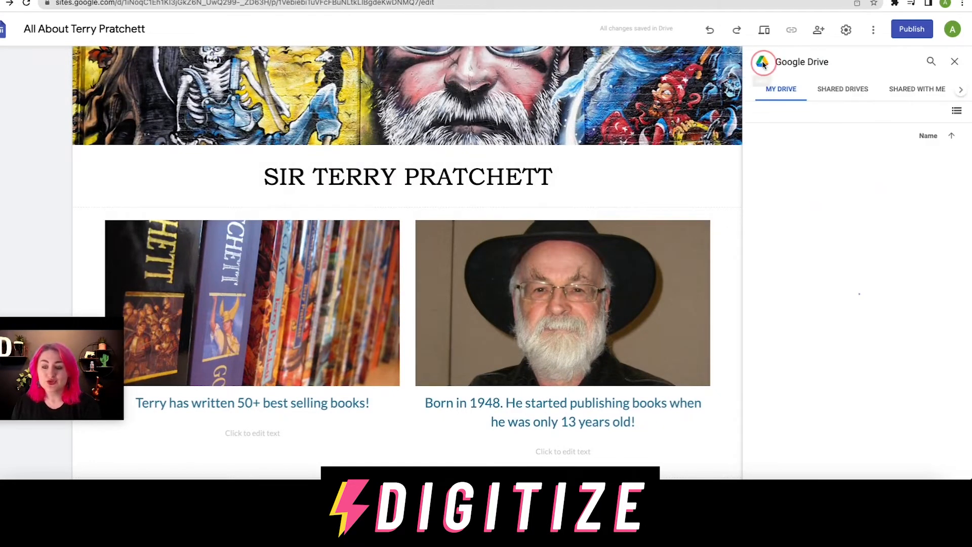
{"action": "left_click", "coordinate": [954, 62]}
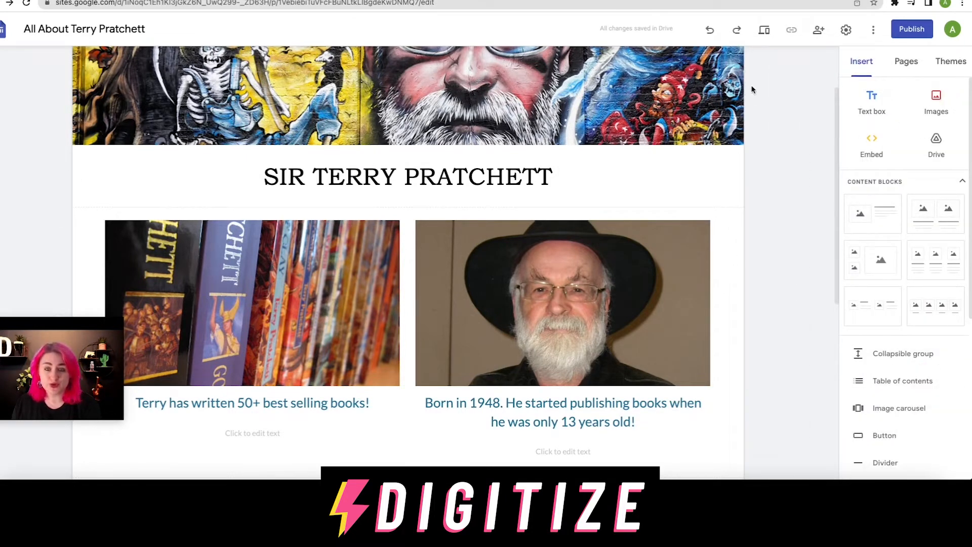
{"action": "key", "text": "super+t"}
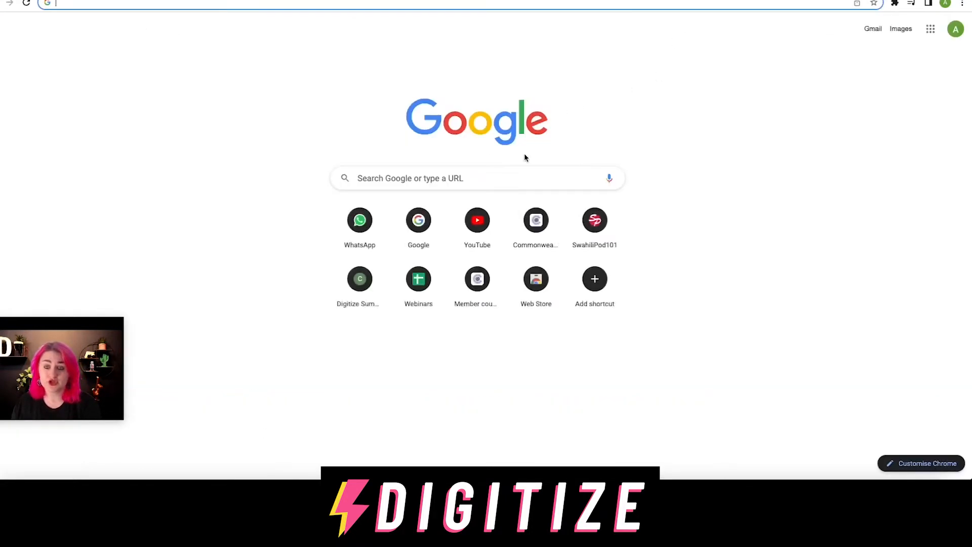
{"action": "left_click", "coordinate": [478, 176]}
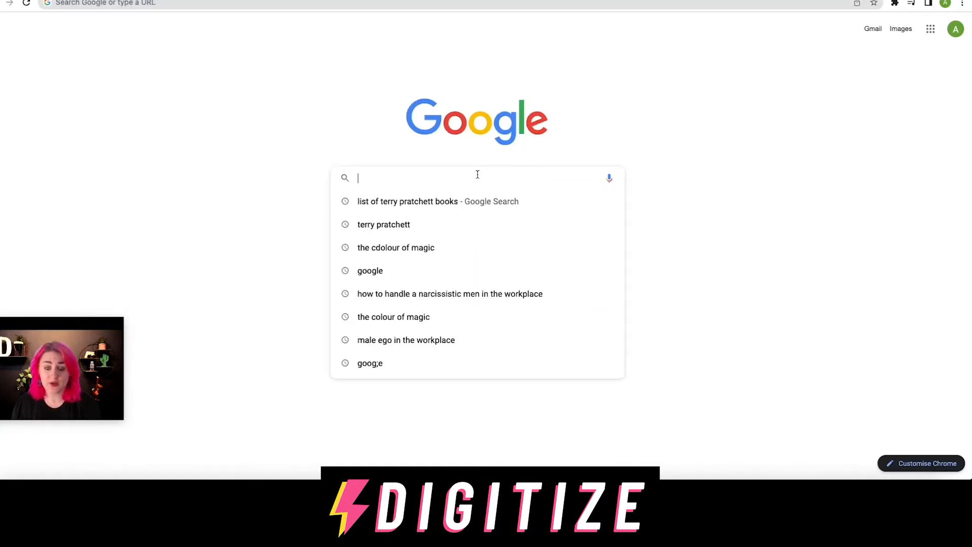
{"action": "type", "text": "youtube"}
{"action": "key", "text": "Return"}
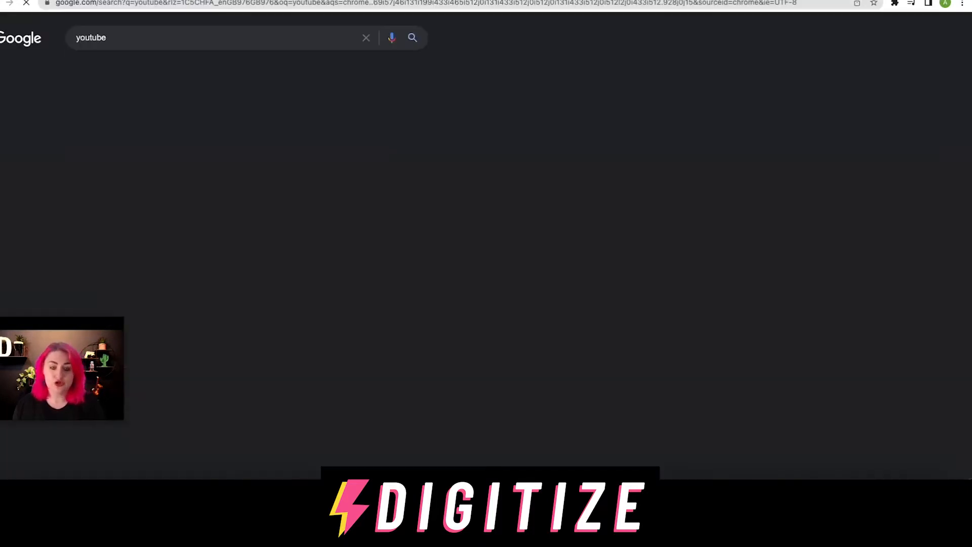
{"action": "left_click", "coordinate": [77, 129]}
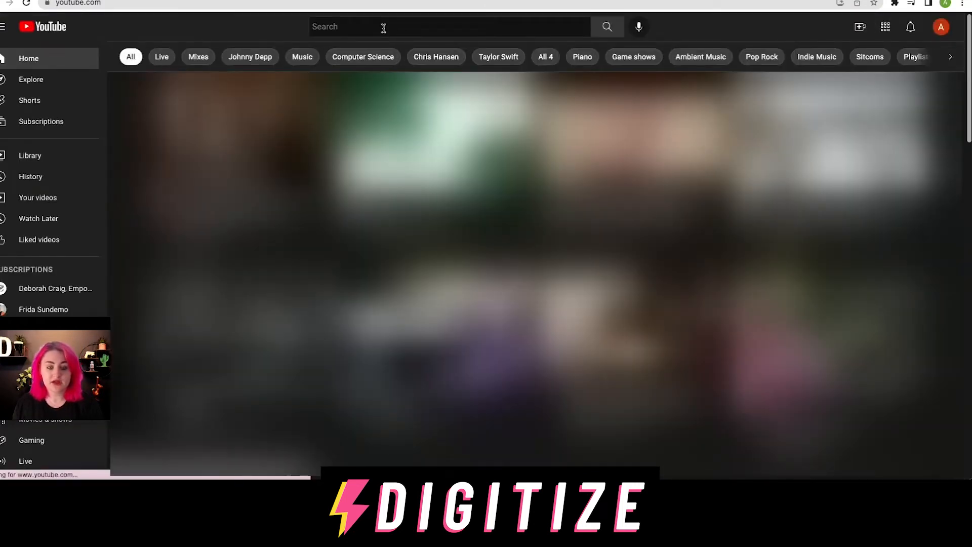
Search YouTube for "terry pratchett" and copy the link of the video "Sir Terry Pratchett on life and death"
{"action": "left_click", "coordinate": [383, 28]}
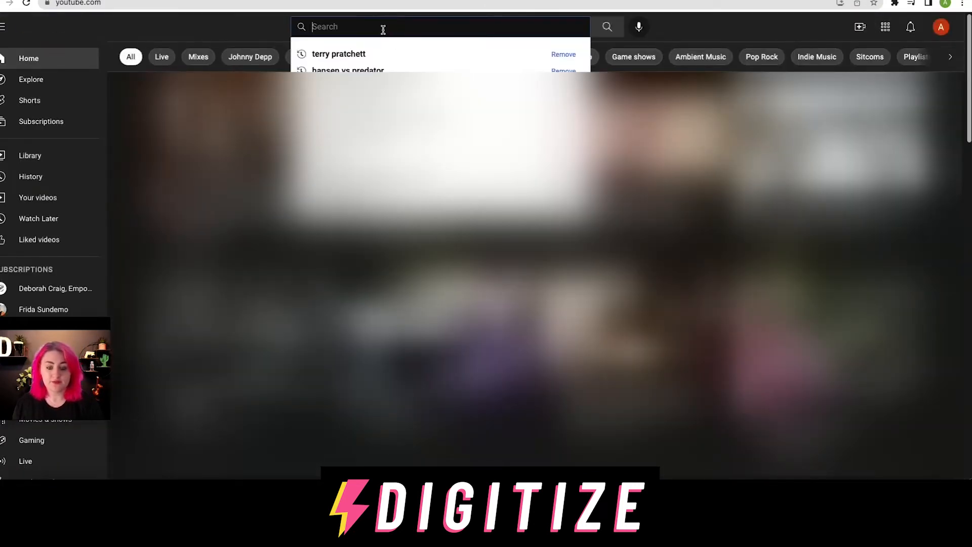
{"action": "type", "text": "ter"}
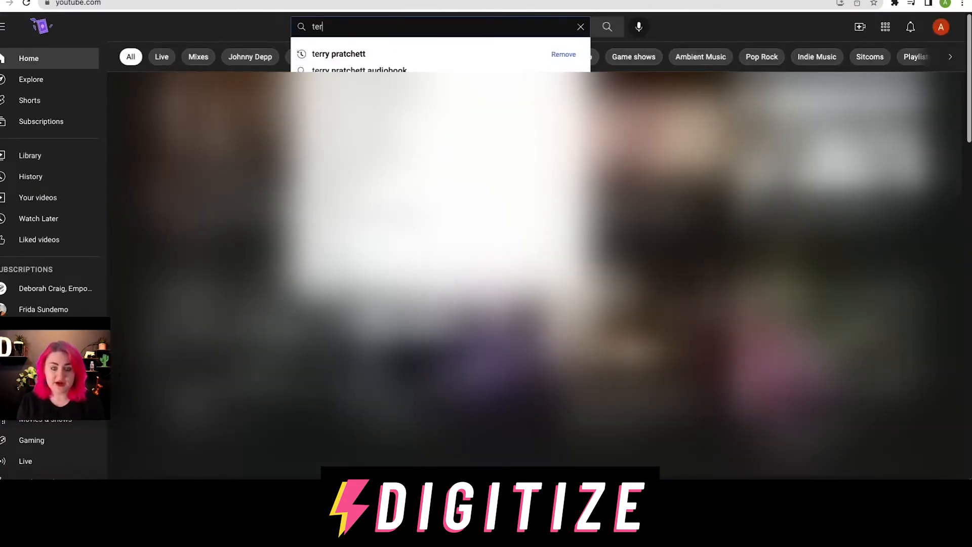
{"action": "left_click", "coordinate": [382, 53]}
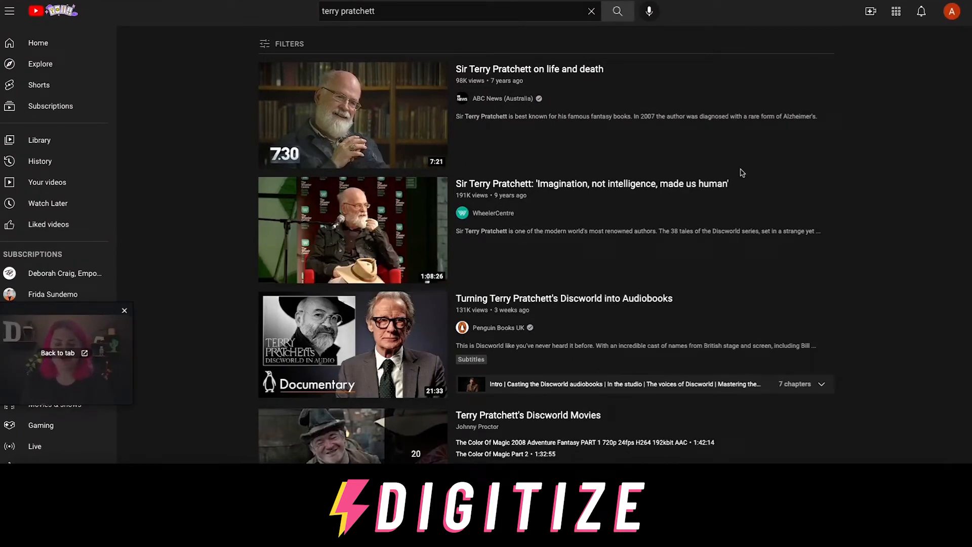
{"action": "scroll", "coordinate": [751, 171], "scroll_direction": "down", "scroll_amount": 3}
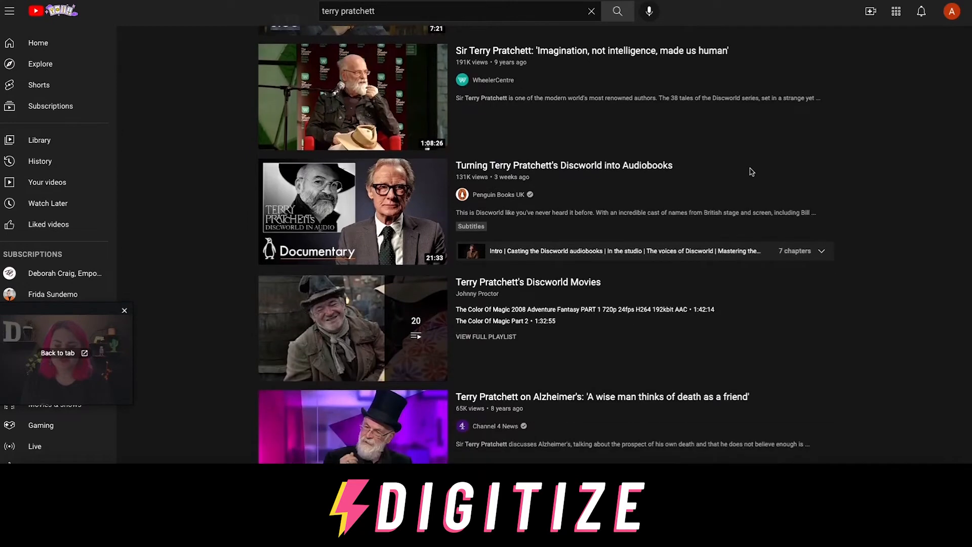
{"action": "scroll", "coordinate": [751, 172], "scroll_direction": "down", "scroll_amount": 3}
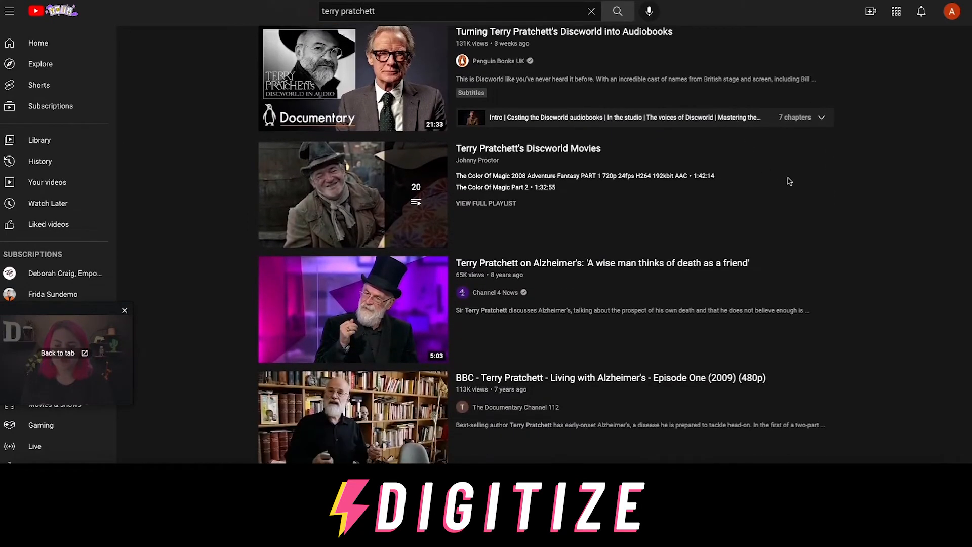
{"action": "scroll", "coordinate": [797, 183], "scroll_direction": "down", "scroll_amount": 4}
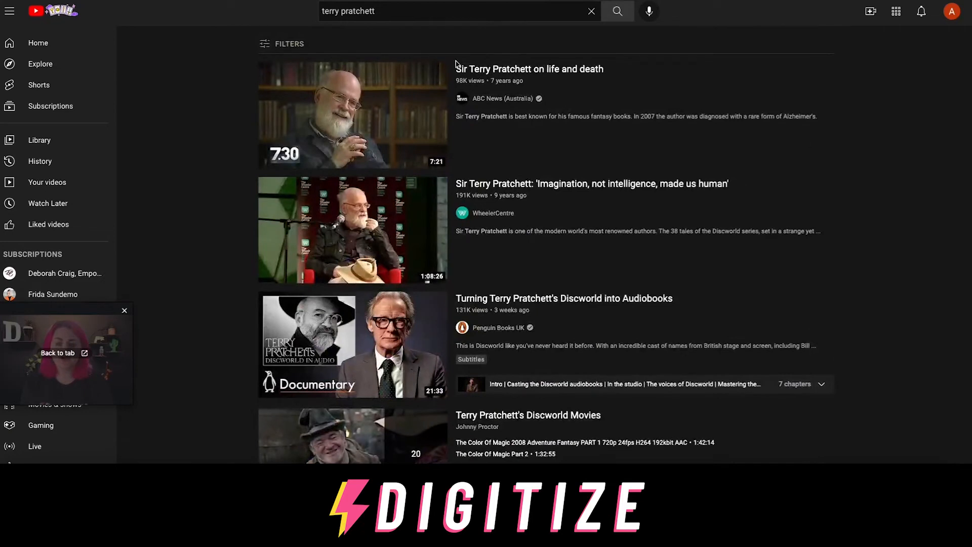
{"action": "right_click", "coordinate": [494, 71]}
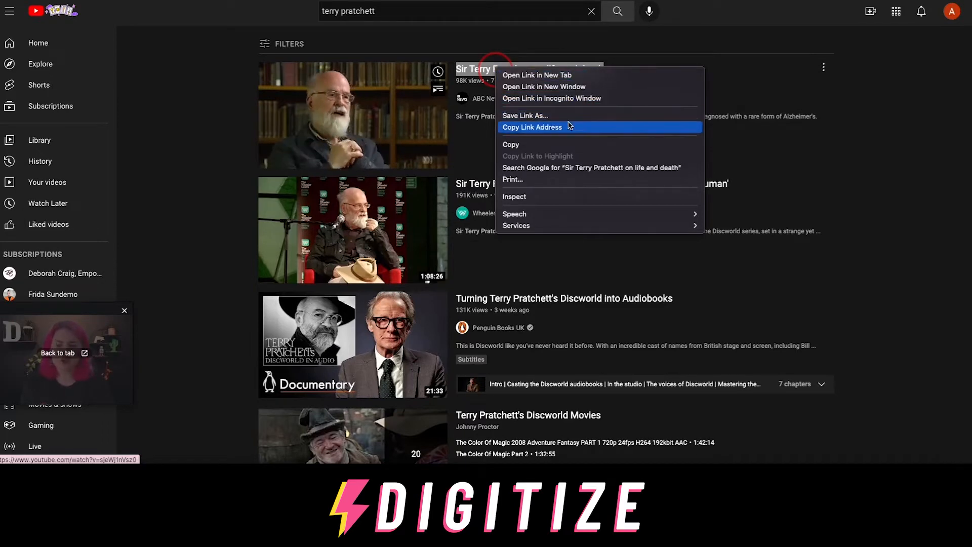
{"action": "left_click", "coordinate": [569, 127]}
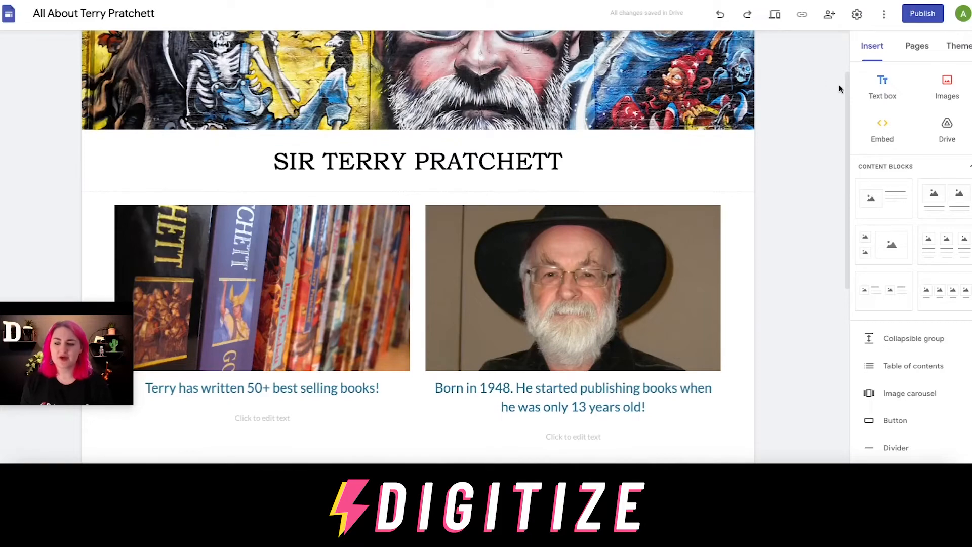
Back in Google Sites, embed the copied YouTube video by URL below the book list and slides, and deselect it
{"action": "left_click_drag", "start_coordinate": [848, 94], "coordinate": [910, 339]}
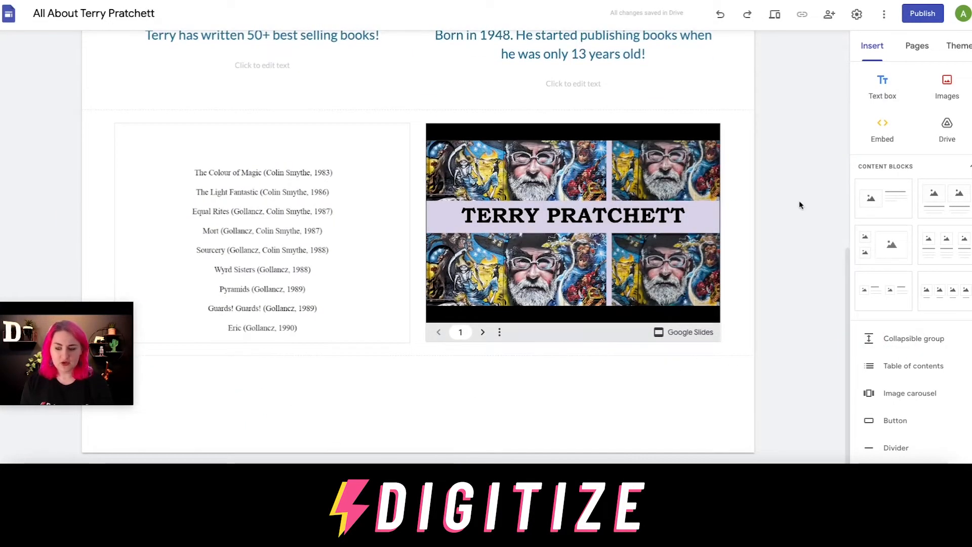
{"action": "left_click", "coordinate": [888, 135]}
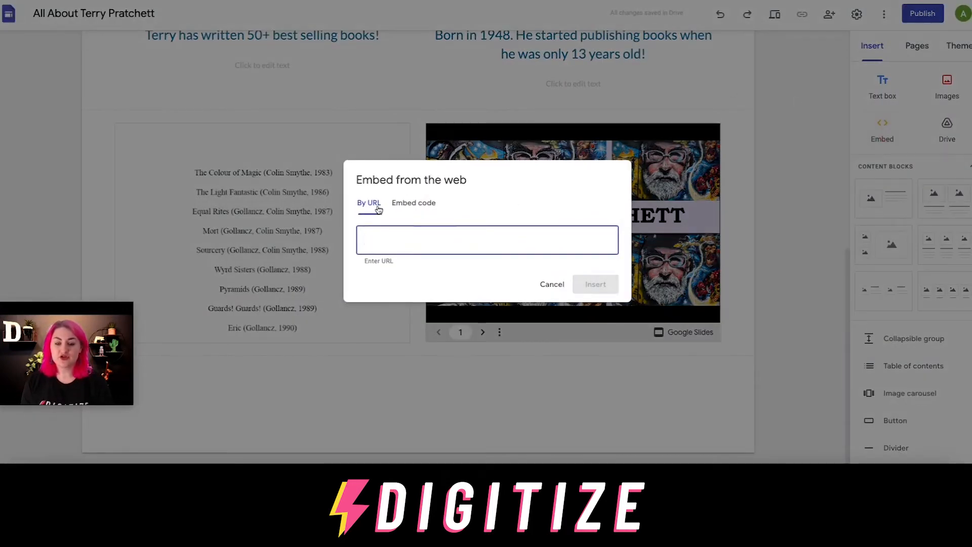
{"action": "right_click", "coordinate": [425, 239]}
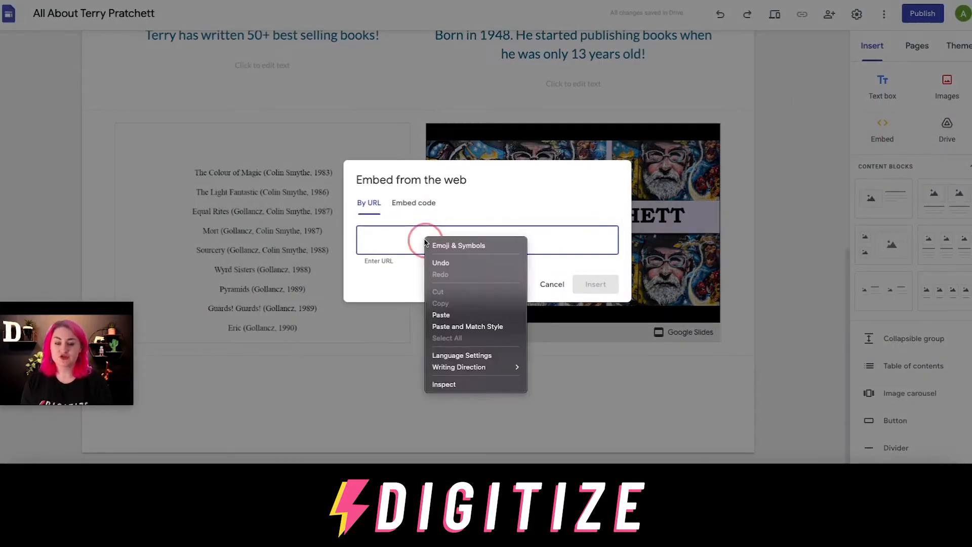
{"action": "left_click", "coordinate": [470, 315]}
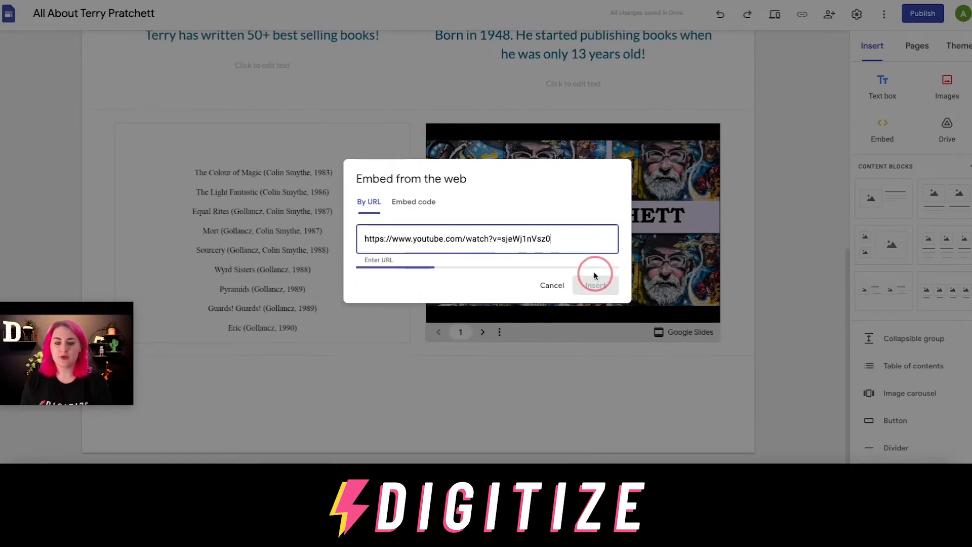
{"action": "left_click", "coordinate": [596, 346]}
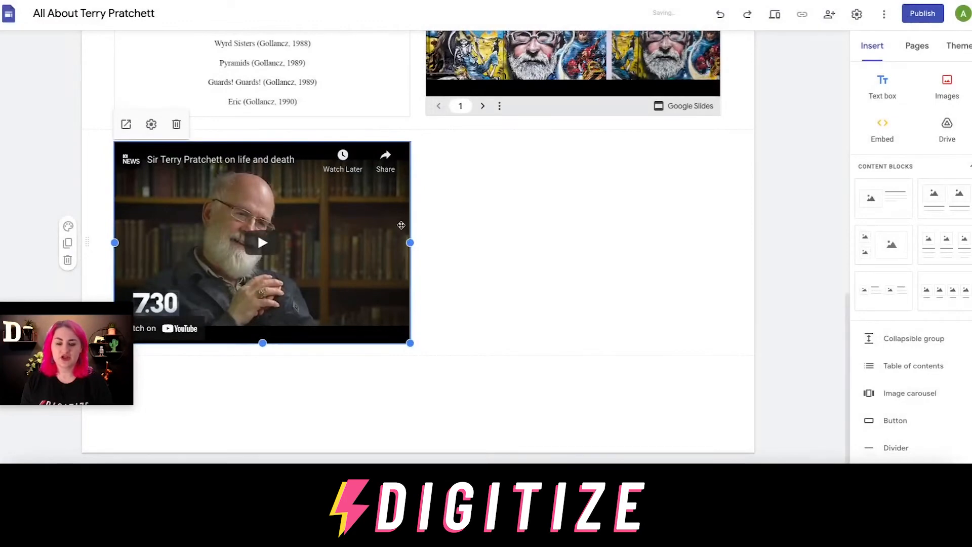
{"action": "left_click", "coordinate": [490, 229]}
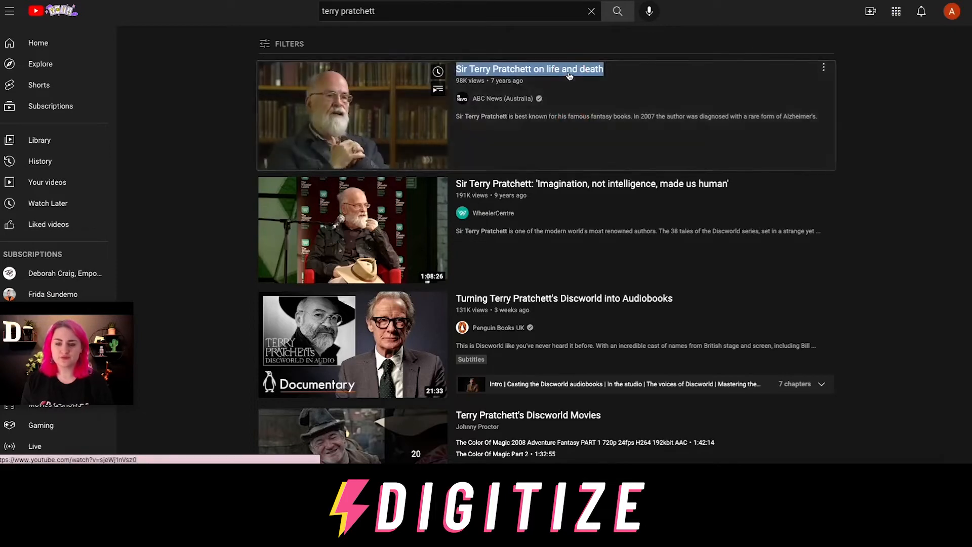
On YouTube, open "Sir Terry Pratchett on life and death" and copy its embed code from the sharing options
{"action": "left_click", "coordinate": [570, 76]}
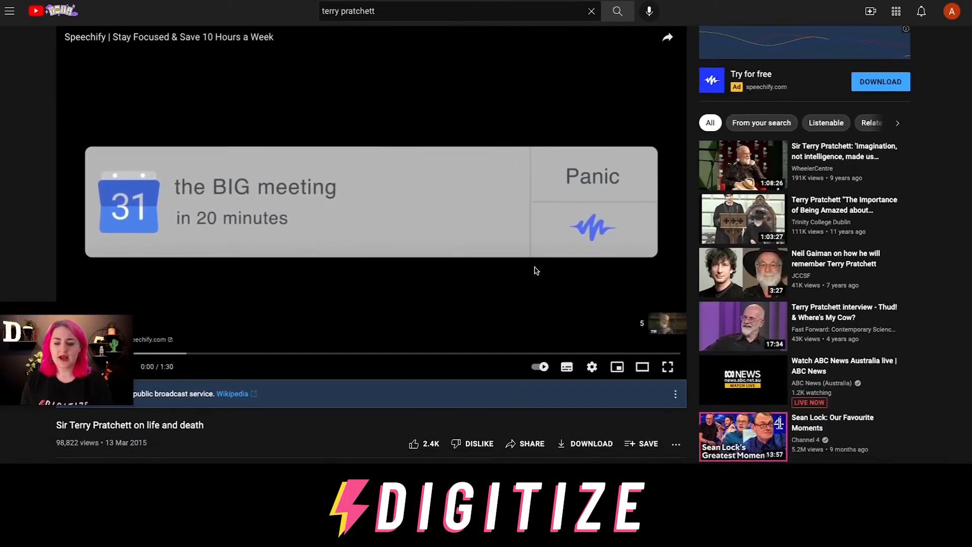
{"action": "scroll", "coordinate": [537, 271], "scroll_direction": "down", "scroll_amount": 5}
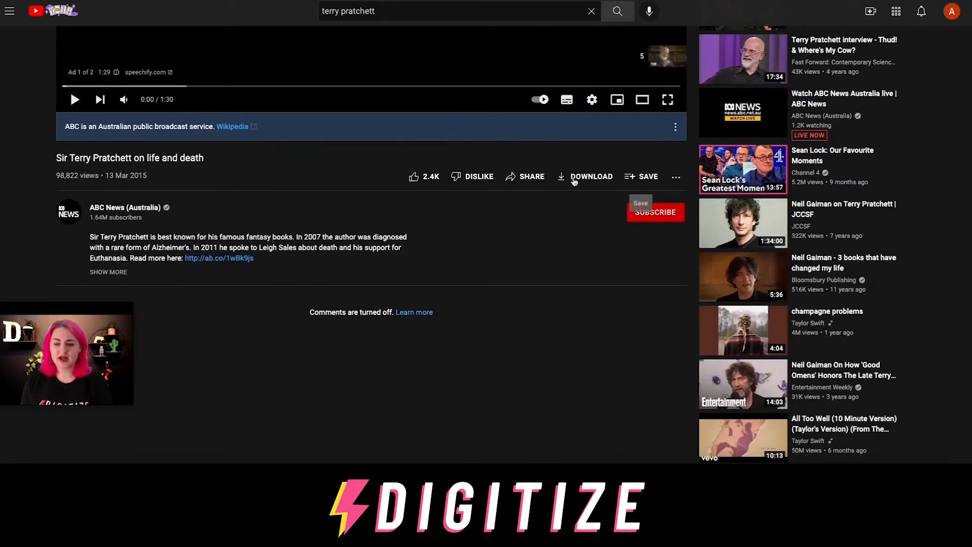
{"action": "left_click", "coordinate": [543, 181]}
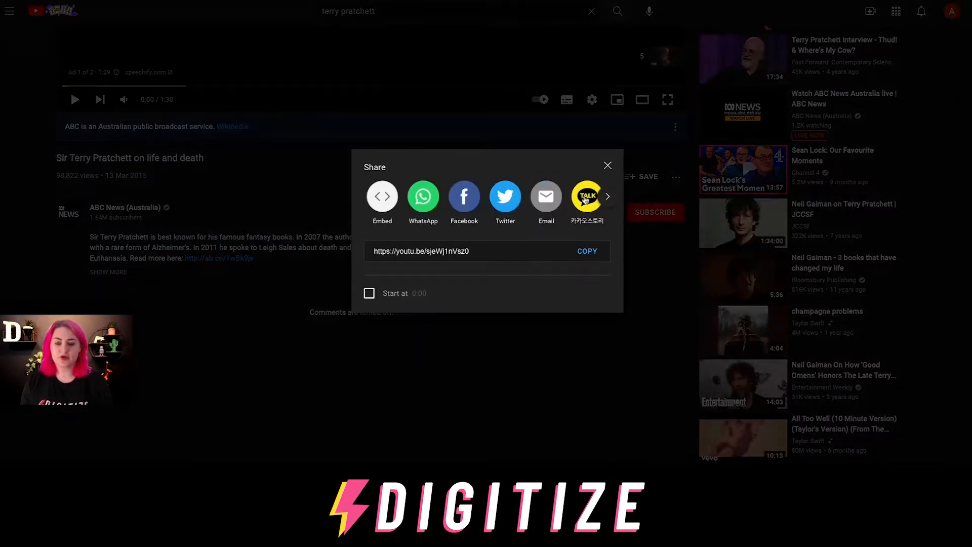
{"action": "left_click", "coordinate": [381, 198]}
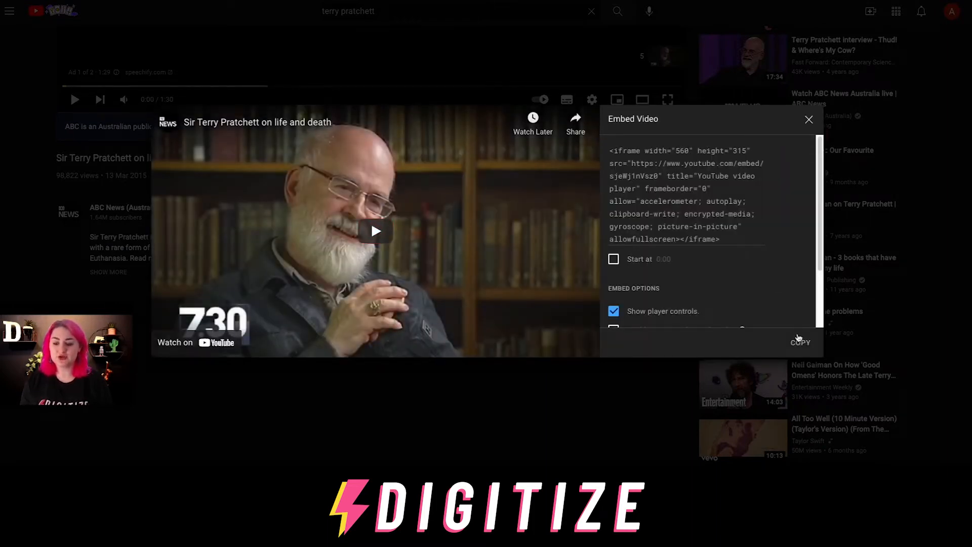
{"action": "left_click", "coordinate": [800, 343]}
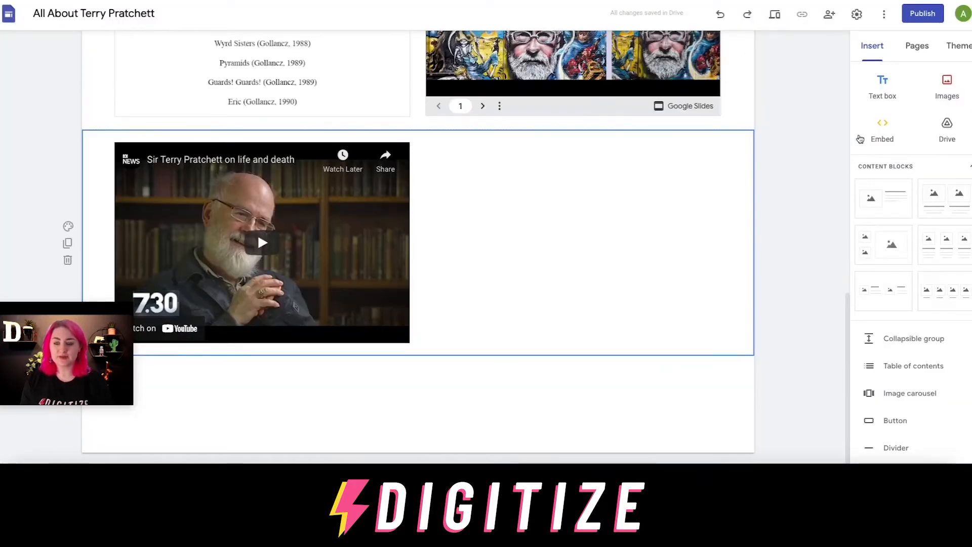
Return to the site and insert the video a second time using the copied embed code
{"action": "left_click", "coordinate": [882, 133]}
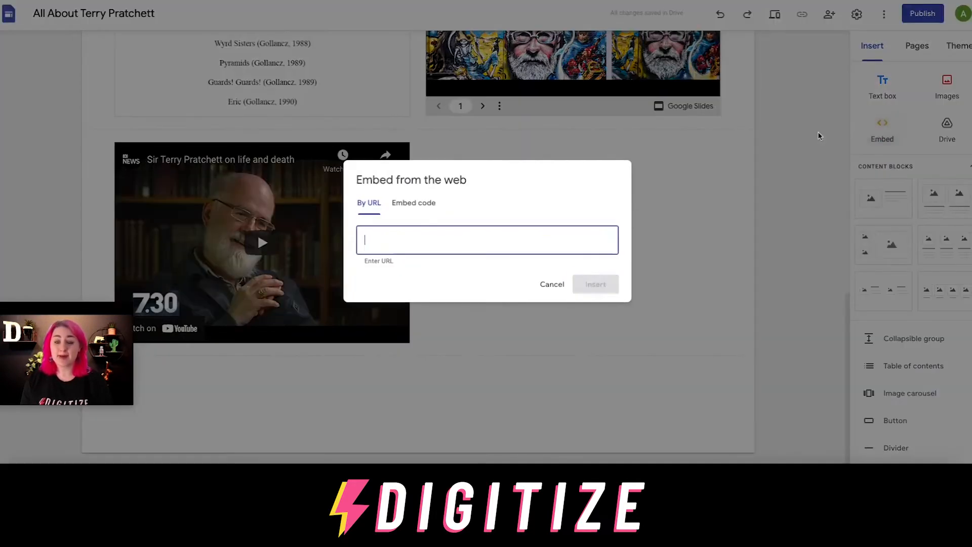
{"action": "left_click", "coordinate": [393, 195]}
{"action": "right_click", "coordinate": [447, 224]}
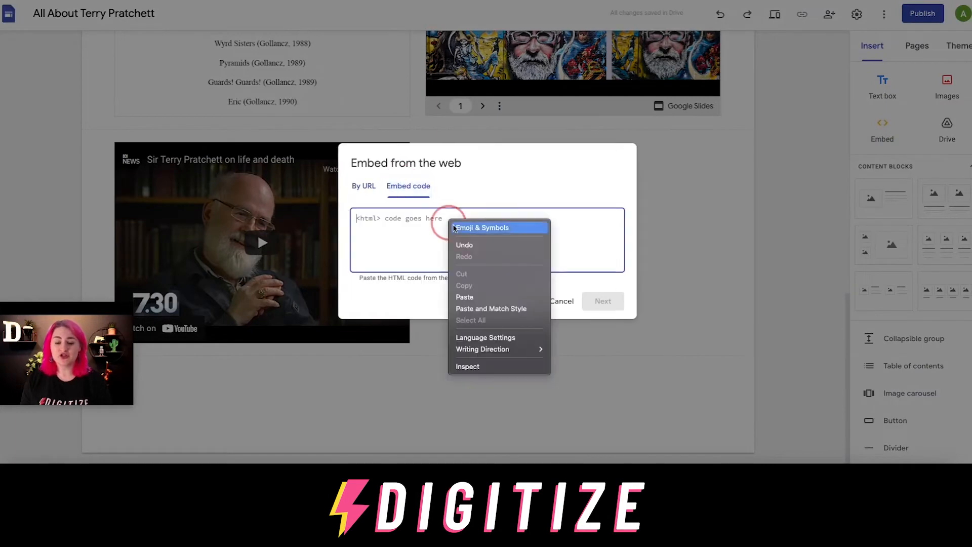
{"action": "left_click", "coordinate": [481, 296]}
{"action": "left_click", "coordinate": [610, 302]}
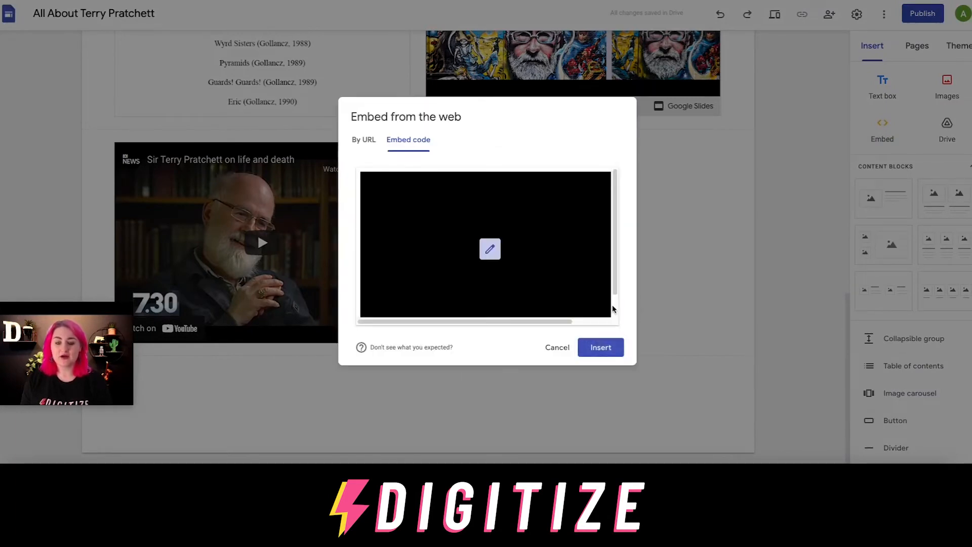
{"action": "left_click", "coordinate": [600, 346]}
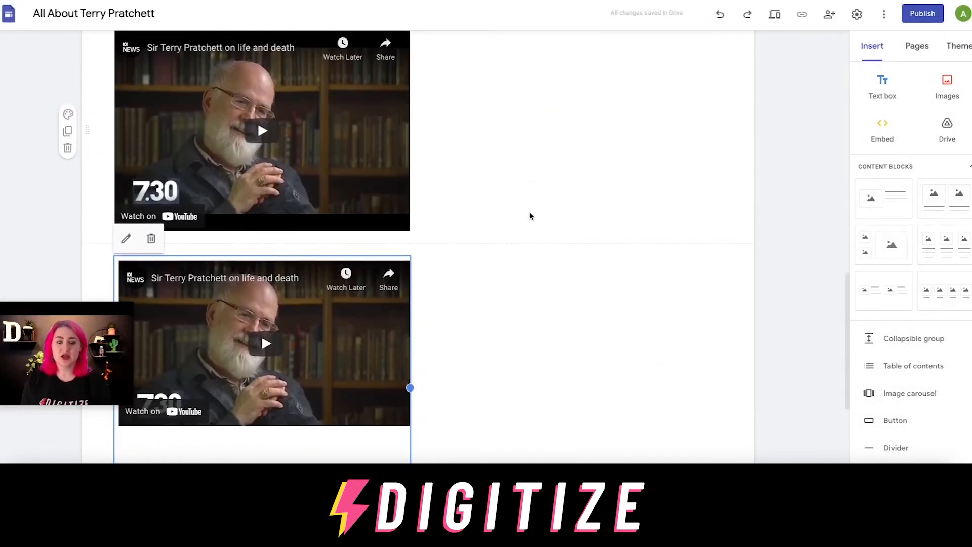
Delete the duplicate video that was embedded by code, keeping the one inserted by URL
{"action": "left_click", "coordinate": [329, 323]}
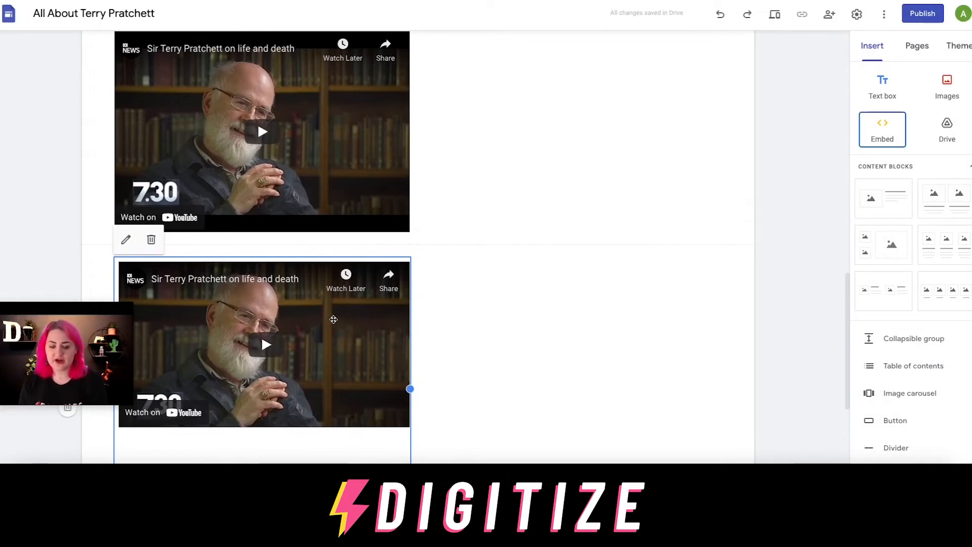
{"action": "right_click", "coordinate": [347, 327]}
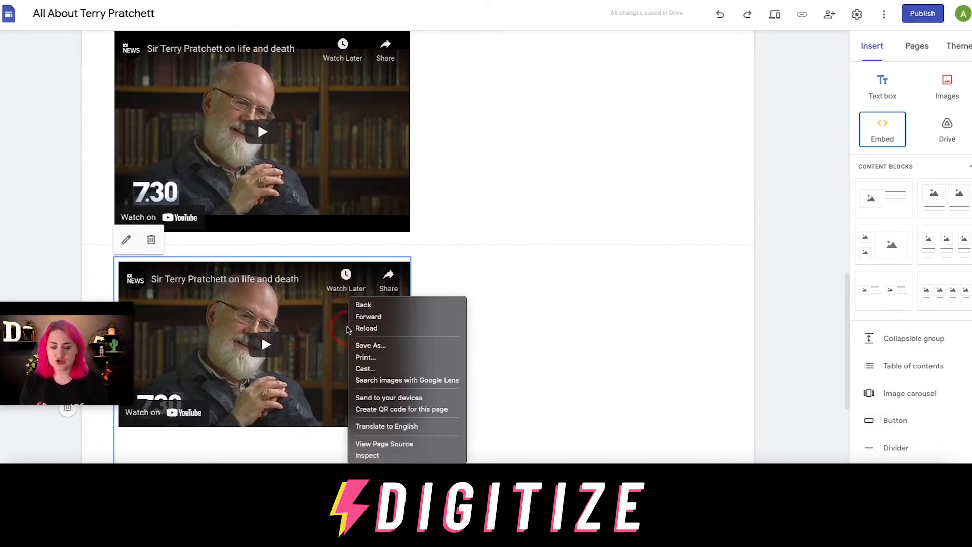
{"action": "left_click", "coordinate": [375, 279]}
{"action": "left_click", "coordinate": [149, 223]}
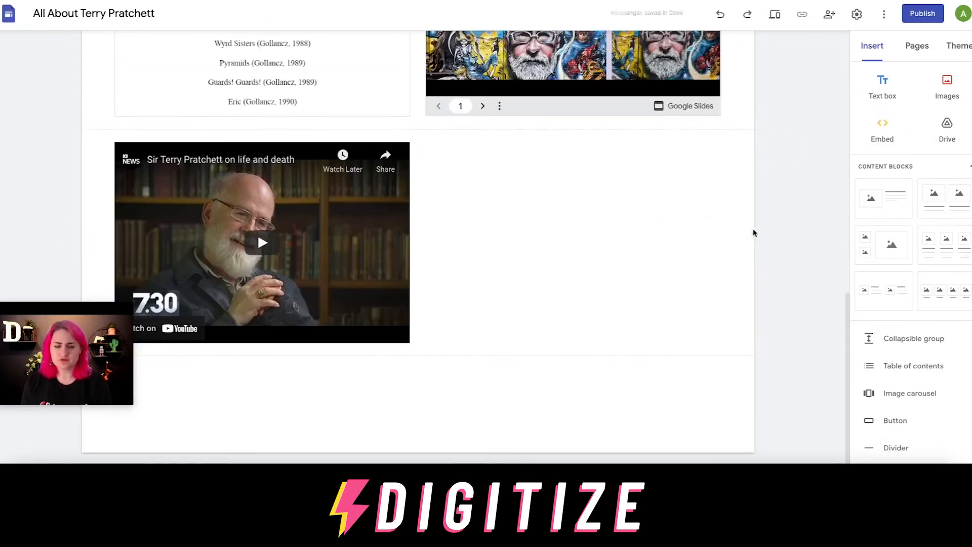
{"action": "scroll", "coordinate": [753, 232], "scroll_direction": "up", "scroll_amount": 5}
{"action": "scroll", "coordinate": [753, 234], "scroll_direction": "up", "scroll_amount": 7}
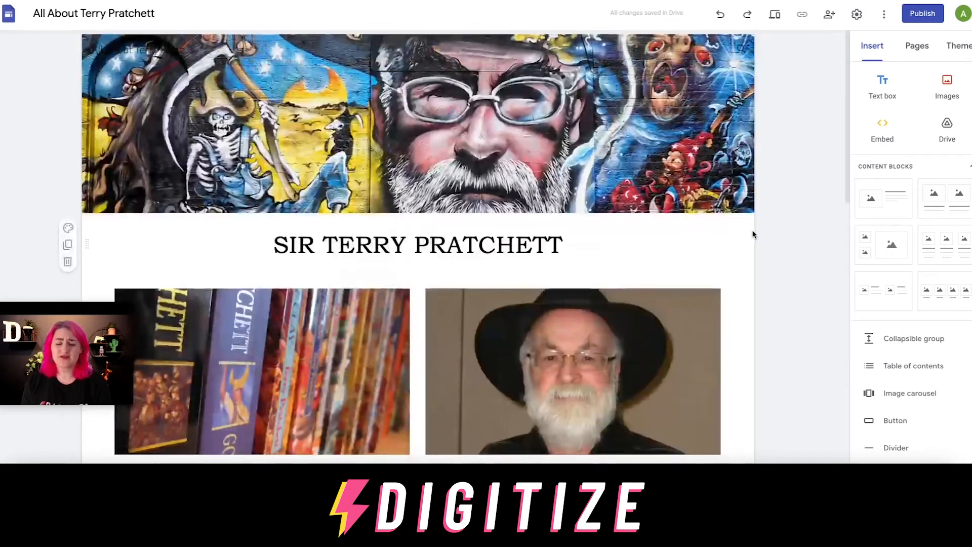
{"action": "scroll", "coordinate": [753, 234], "scroll_direction": "down", "scroll_amount": 10}
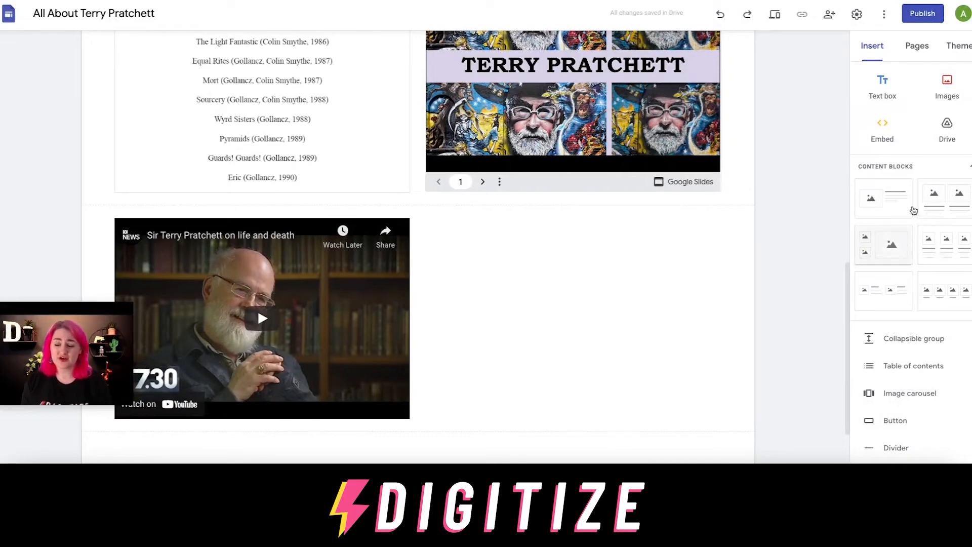
{"action": "scroll", "coordinate": [970, 106], "scroll_direction": "down", "scroll_amount": 5}
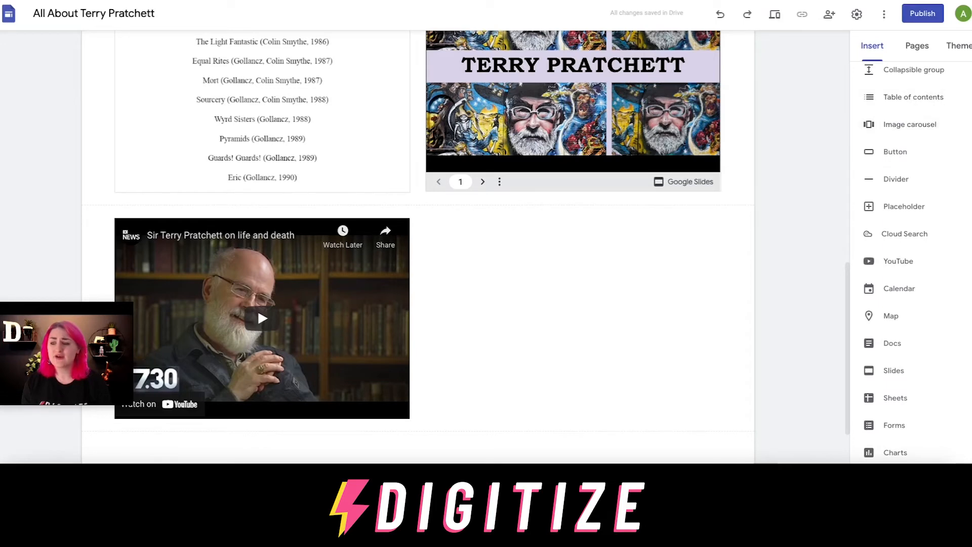
Insert a full-width text box and move it between the book list and slides row and the YouTube video
{"action": "scroll", "coordinate": [900, 118], "scroll_direction": "up", "scroll_amount": 1}
{"action": "scroll", "coordinate": [900, 117], "scroll_direction": "up", "scroll_amount": 7}
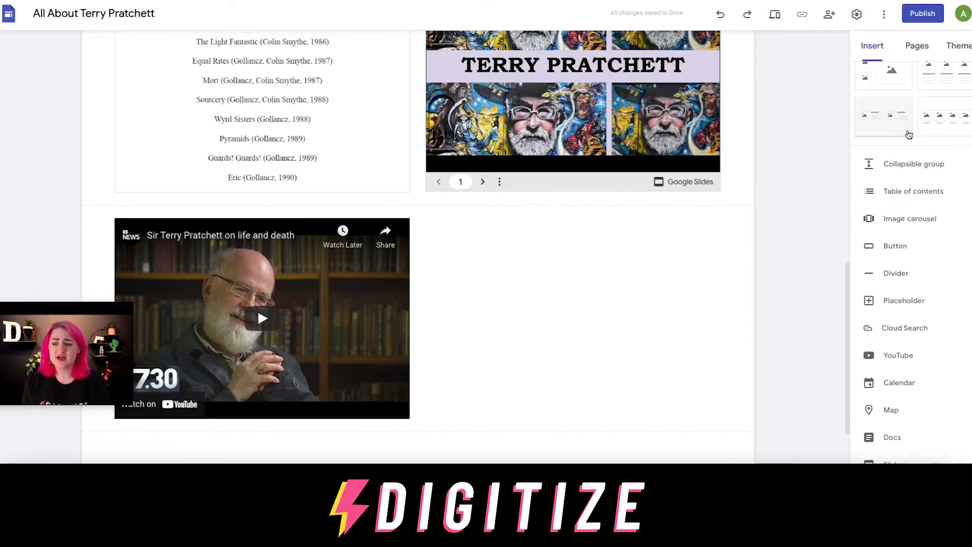
{"action": "left_click", "coordinate": [884, 82]}
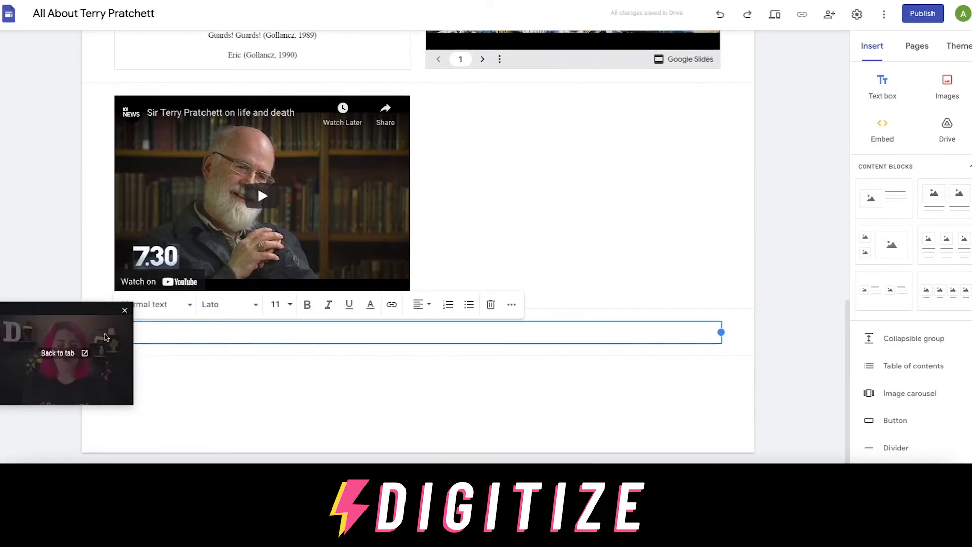
{"action": "left_click_drag", "start_coordinate": [96, 310], "coordinate": [107, 370]}
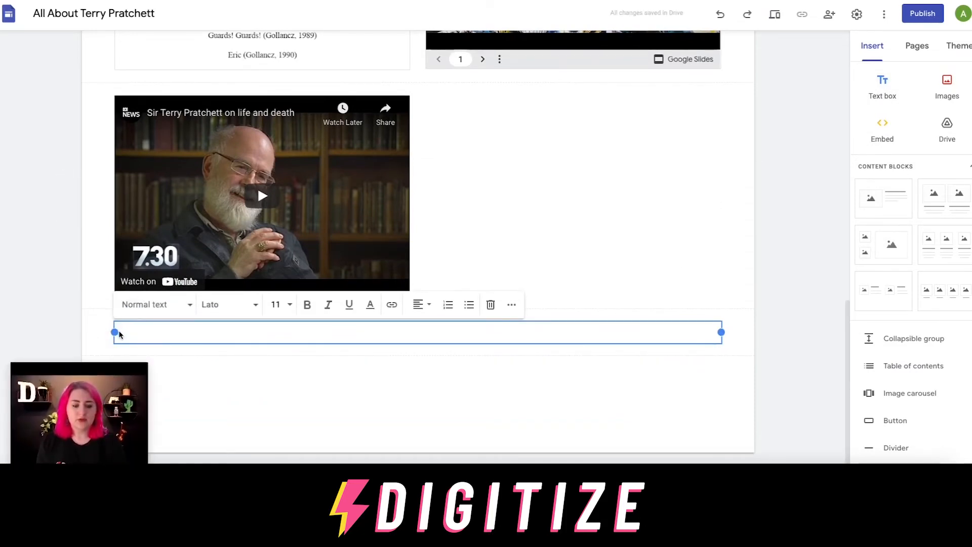
{"action": "mouse_move", "coordinate": [93, 332]}
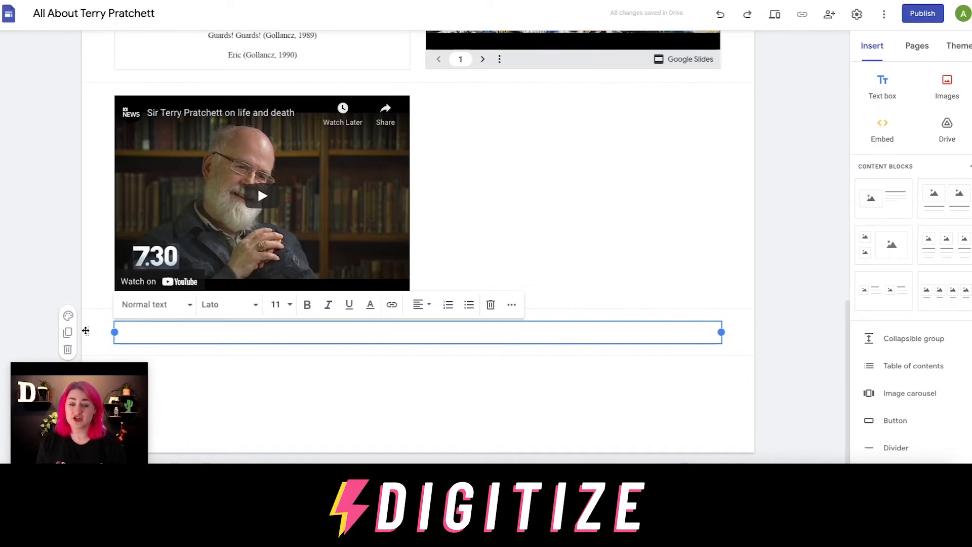
{"action": "left_click_drag", "start_coordinate": [86, 330], "coordinate": [512, 98]}
{"action": "left_click", "coordinate": [354, 108]}
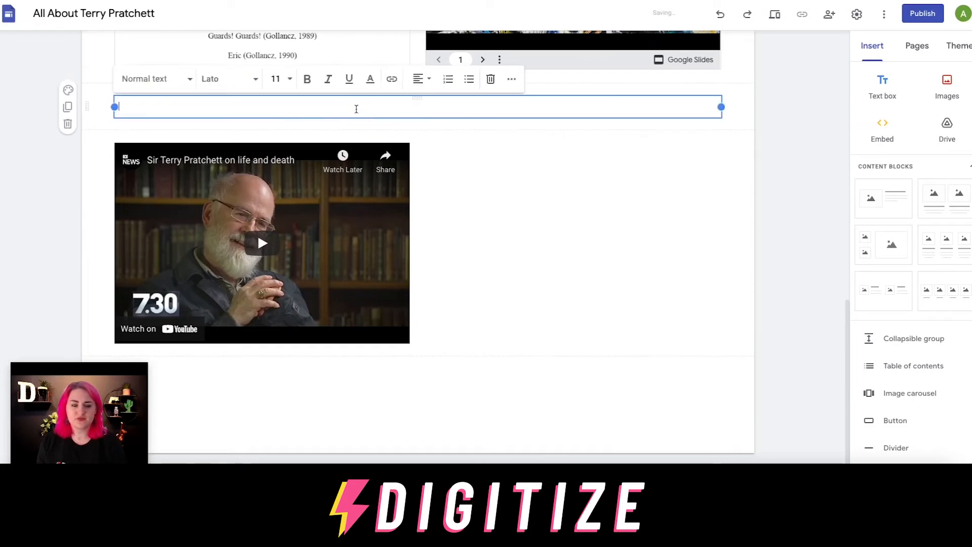
Switch to the Sir Terry Pratchett website and read through his life timeline as far as the first Discworld novel
{"action": "left_click", "coordinate": [650, 132]}
{"action": "left_click", "coordinate": [675, 99]}
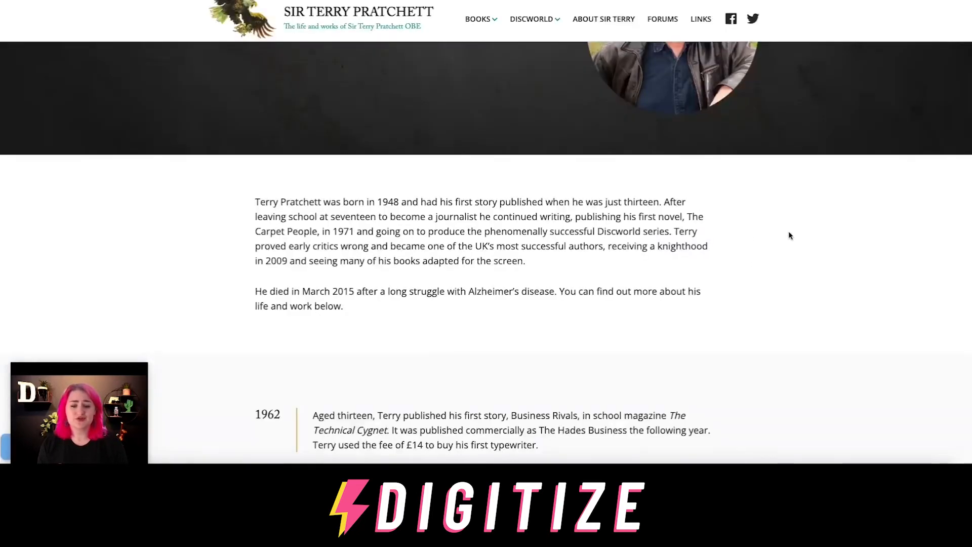
{"action": "scroll", "coordinate": [789, 235], "scroll_direction": "down", "scroll_amount": 1}
{"action": "scroll", "coordinate": [789, 235], "scroll_direction": "down", "scroll_amount": 4}
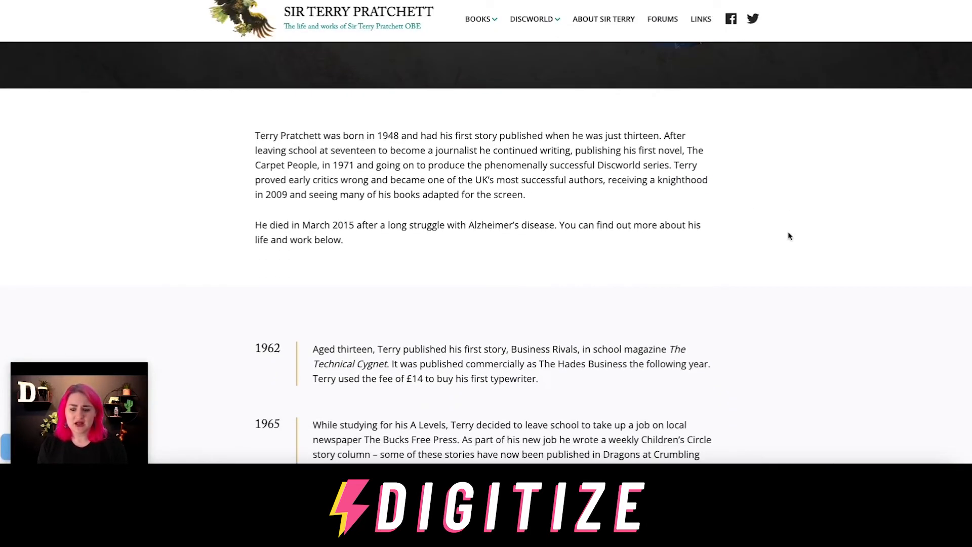
{"action": "scroll", "coordinate": [789, 236], "scroll_direction": "down", "scroll_amount": 15}
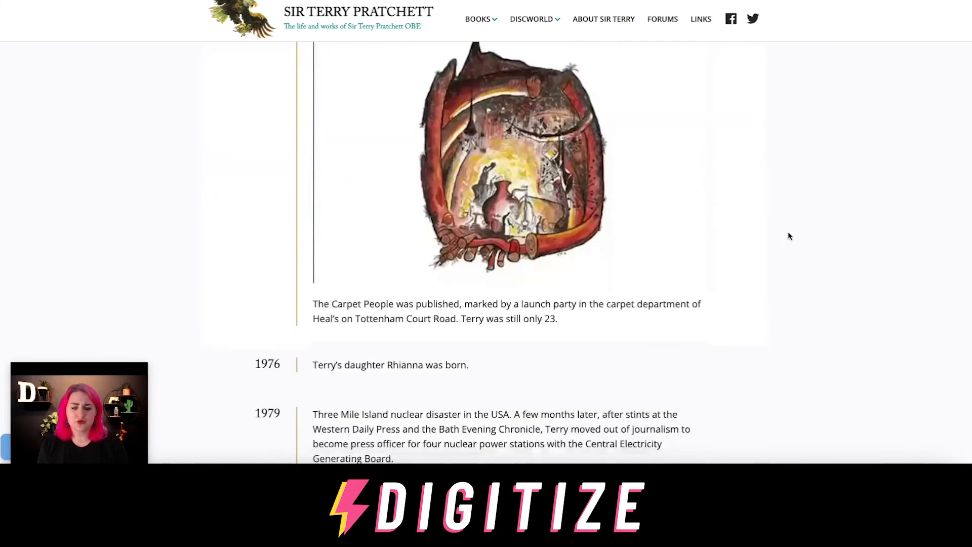
{"action": "scroll", "coordinate": [787, 236], "scroll_direction": "down", "scroll_amount": 5}
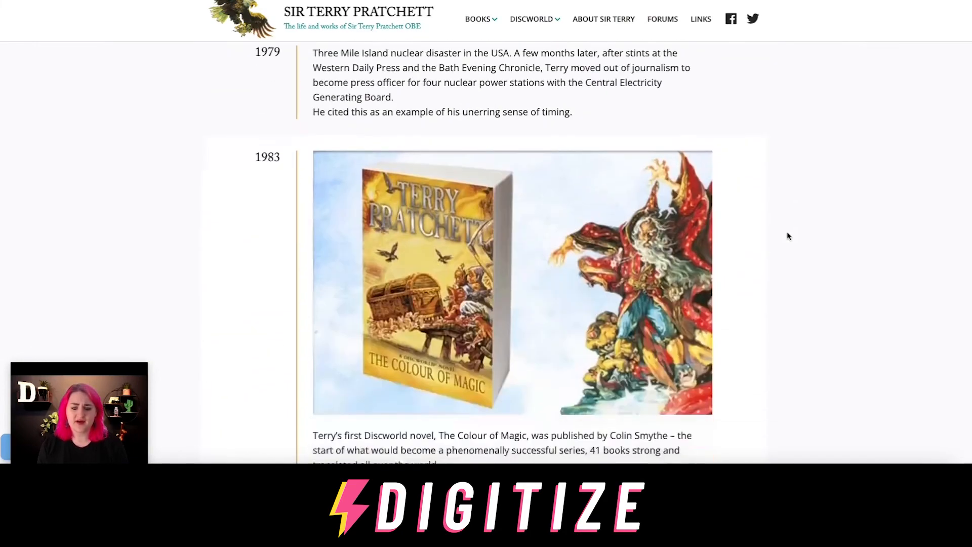
{"action": "scroll", "coordinate": [787, 236], "scroll_direction": "down", "scroll_amount": 1}
{"action": "scroll", "coordinate": [787, 236], "scroll_direction": "down", "scroll_amount": 2}
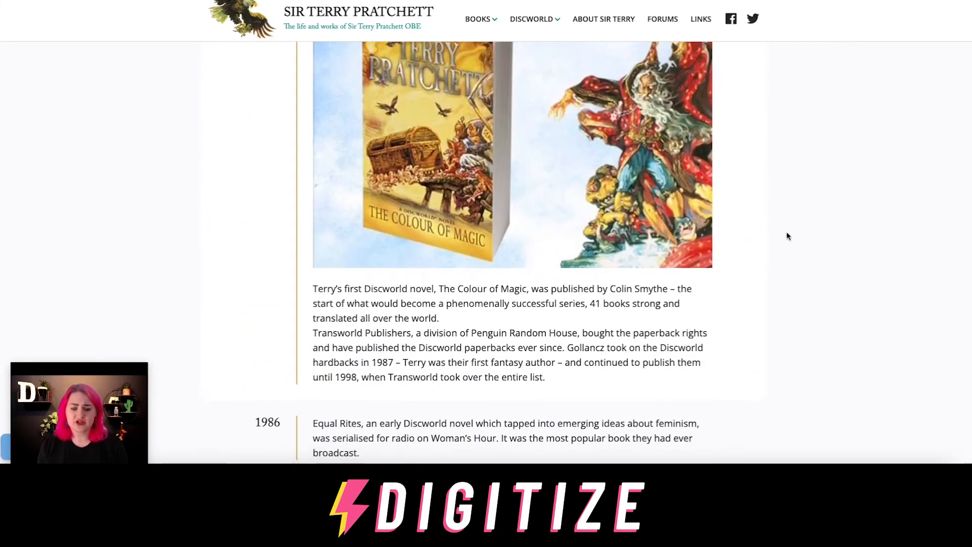
{"action": "scroll", "coordinate": [787, 236], "scroll_direction": "down", "scroll_amount": 1}
{"action": "scroll", "coordinate": [787, 235], "scroll_direction": "down", "scroll_amount": 1}
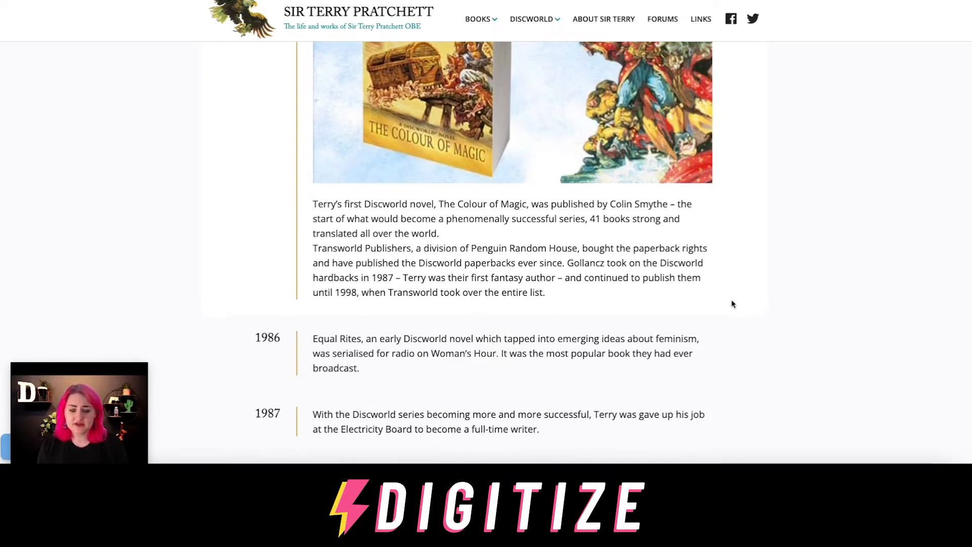
{"action": "scroll", "coordinate": [732, 304], "scroll_direction": "up", "scroll_amount": 2}
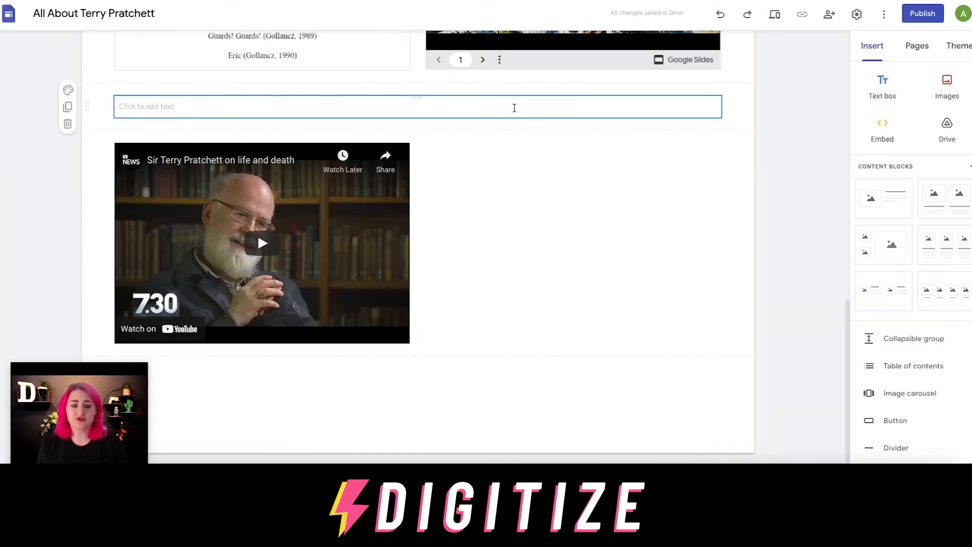
Enter "The Colour of Magic book was published in 1983!" in the empty text box on the site, checking the year on the timeline
{"action": "left_click", "coordinate": [514, 105]}
{"action": "type", "text": "The C"}
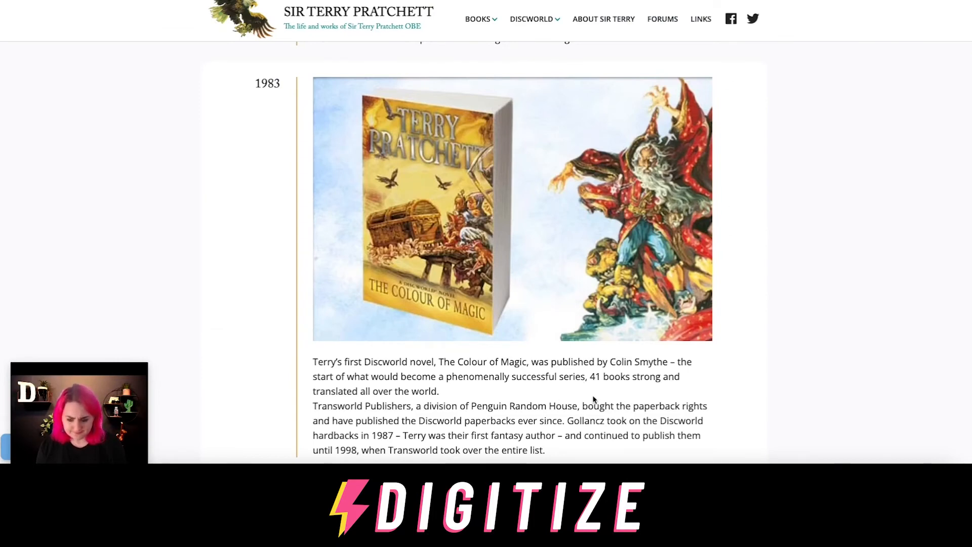
{"action": "scroll", "coordinate": [588, 379], "scroll_direction": "down", "scroll_amount": 1}
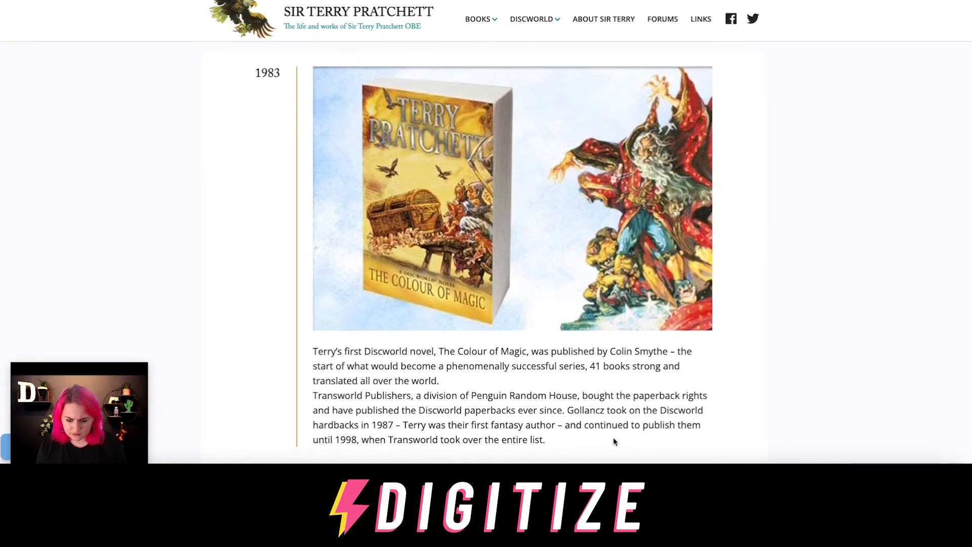
{"action": "scroll", "coordinate": [527, 425], "scroll_direction": "down", "scroll_amount": 1}
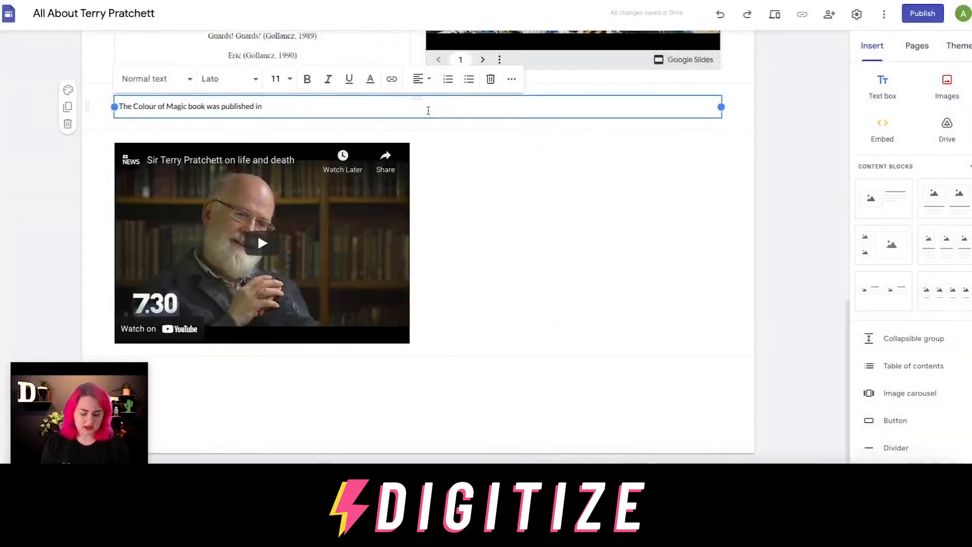
{"action": "type", "text": "1983"}
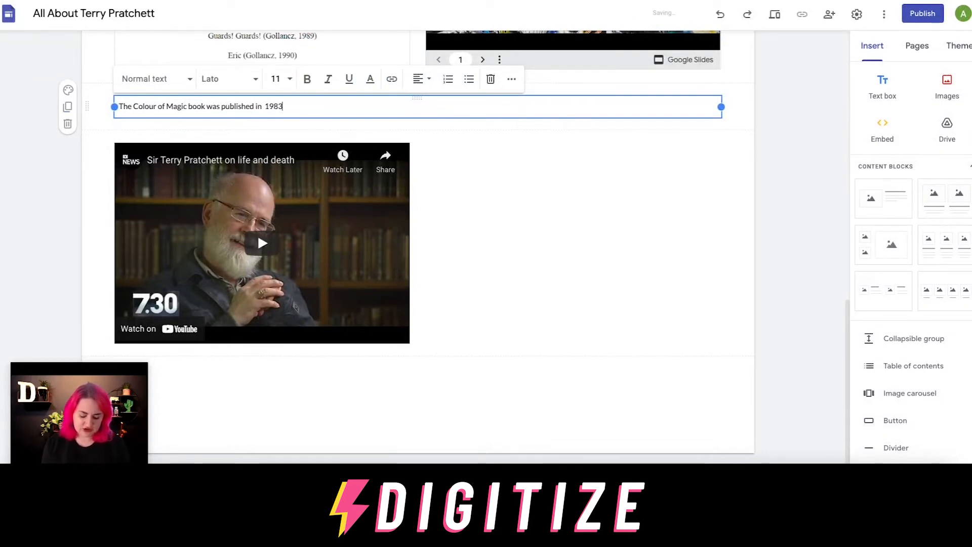
{"action": "left_click", "coordinate": [430, 148]}
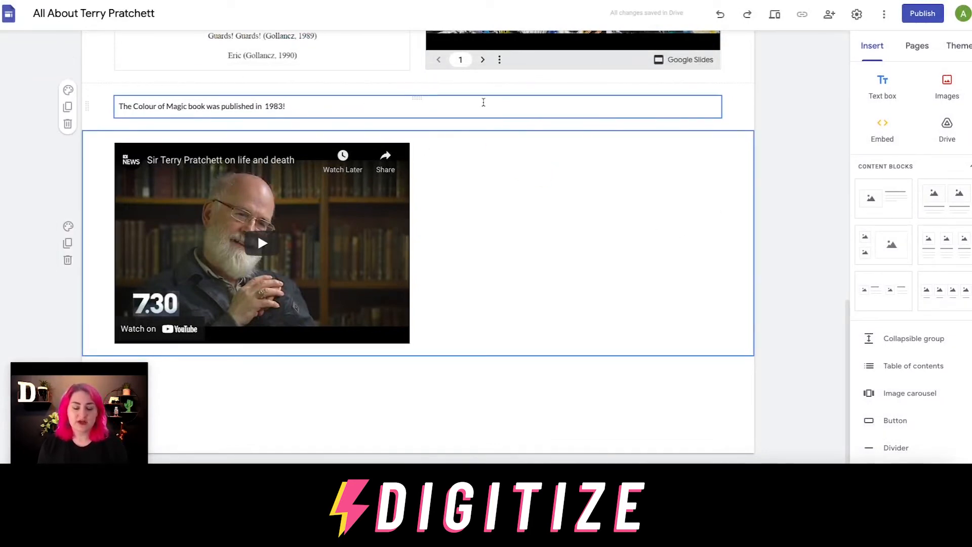
{"action": "left_click", "coordinate": [513, 103]}
{"action": "left_click", "coordinate": [766, 192]}
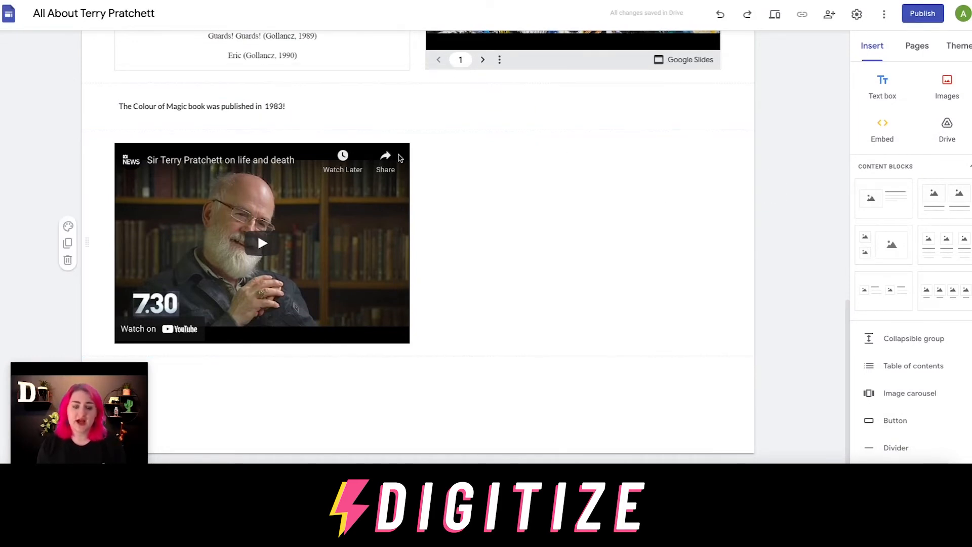
Centre-align the Colour of Magic sentence in its text box
{"action": "left_click", "coordinate": [263, 107]}
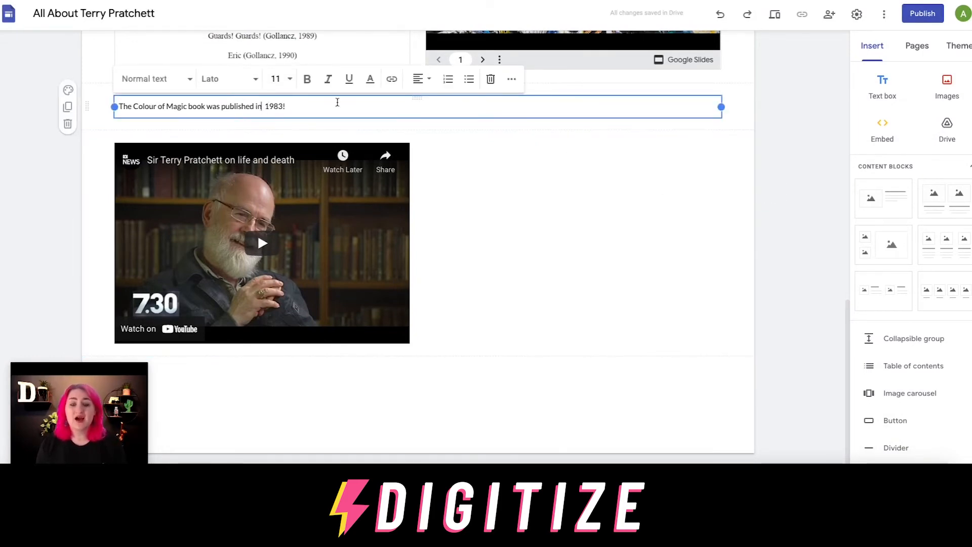
{"action": "left_click", "coordinate": [424, 80]}
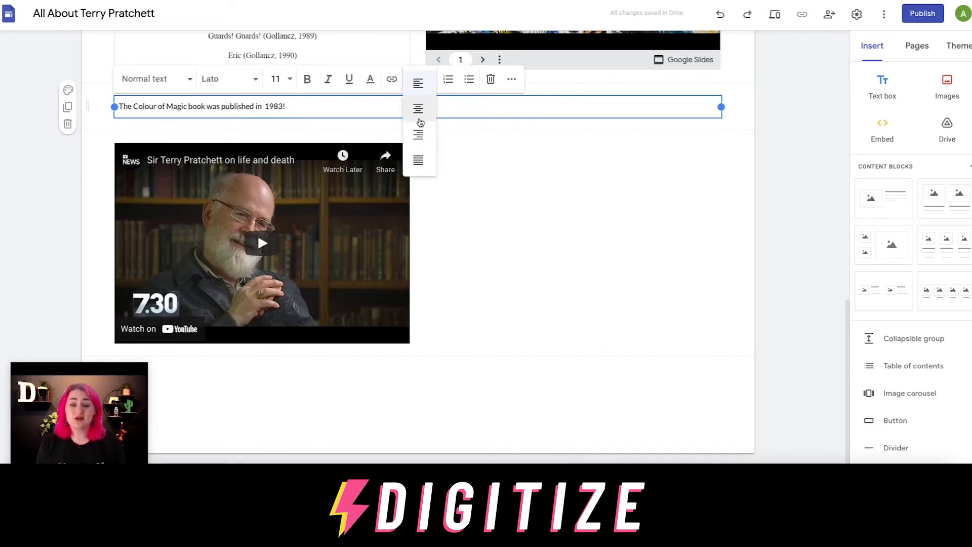
{"action": "left_click", "coordinate": [419, 108]}
{"action": "left_click", "coordinate": [307, 79]}
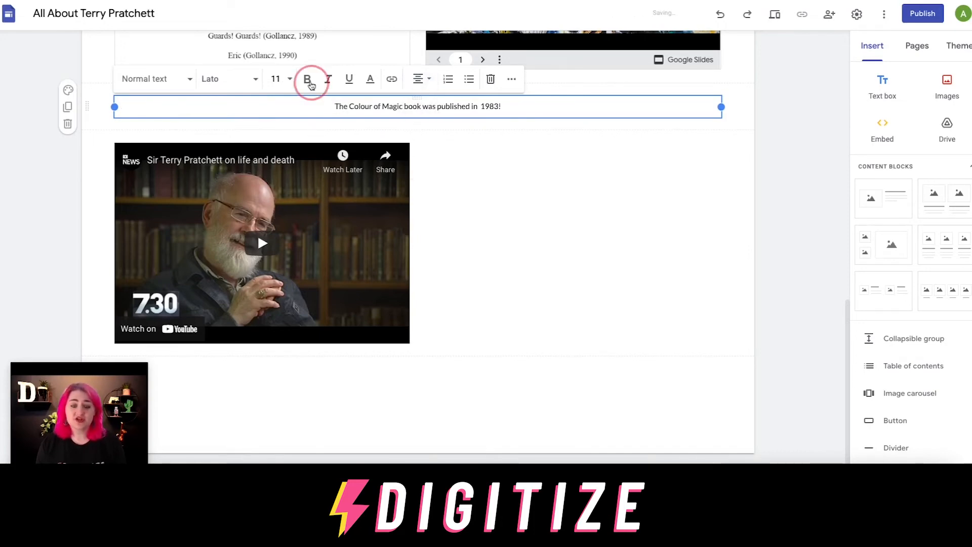
Set the whole Colour of Magic sentence to font size 24 and make it bold
{"action": "left_click", "coordinate": [425, 106]}
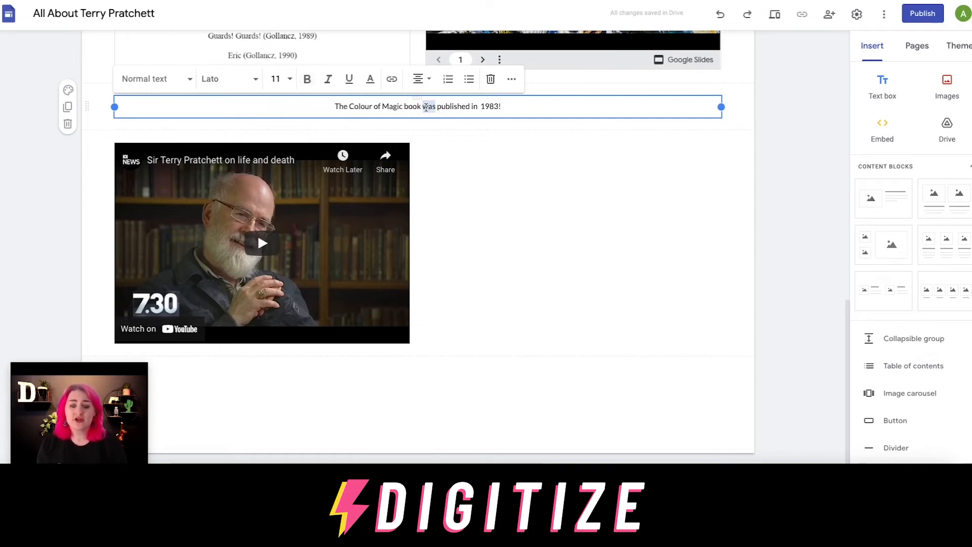
{"action": "triple_click", "coordinate": [425, 106]}
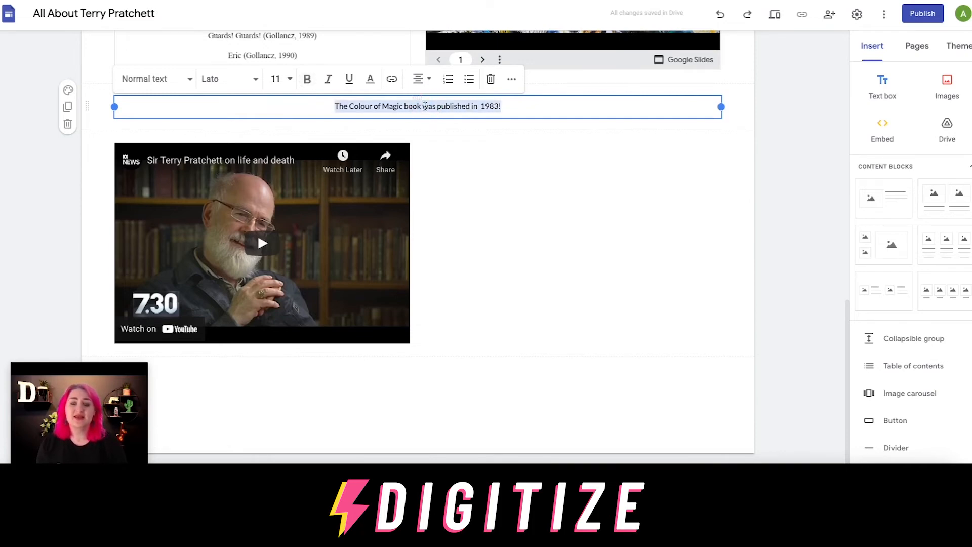
{"action": "left_click", "coordinate": [278, 79]}
{"action": "left_click", "coordinate": [279, 282]}
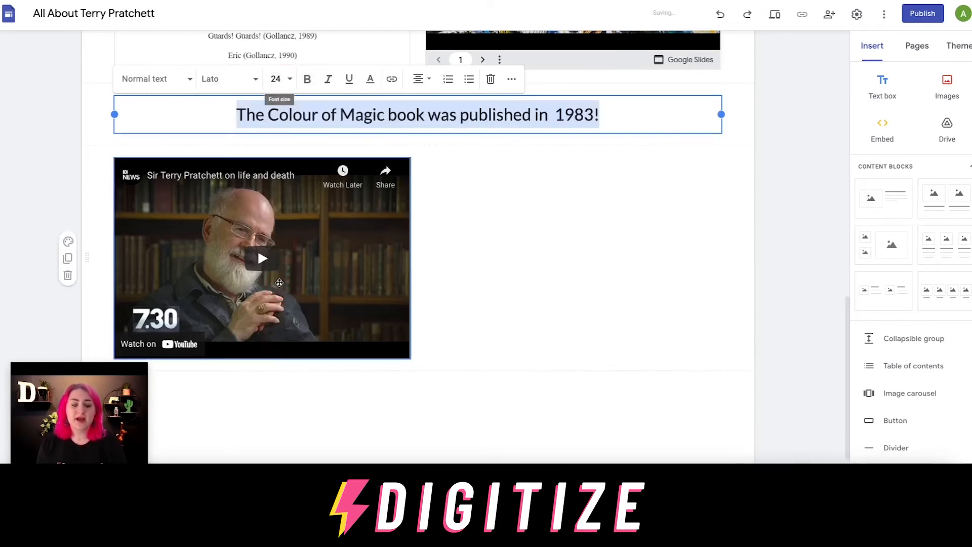
{"action": "left_click", "coordinate": [307, 79]}
{"action": "left_click", "coordinate": [517, 108]}
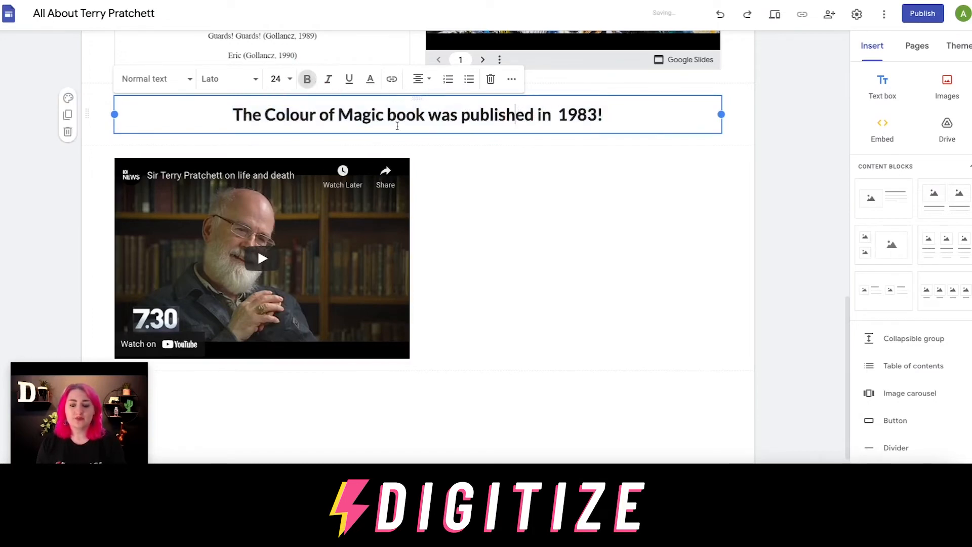
Remove the bold from "book was published in 1983!", keeping only the book title bold
{"action": "left_click_drag", "start_coordinate": [383, 115], "coordinate": [613, 113]}
{"action": "left_click", "coordinate": [308, 79]}
{"action": "left_click", "coordinate": [493, 143]}
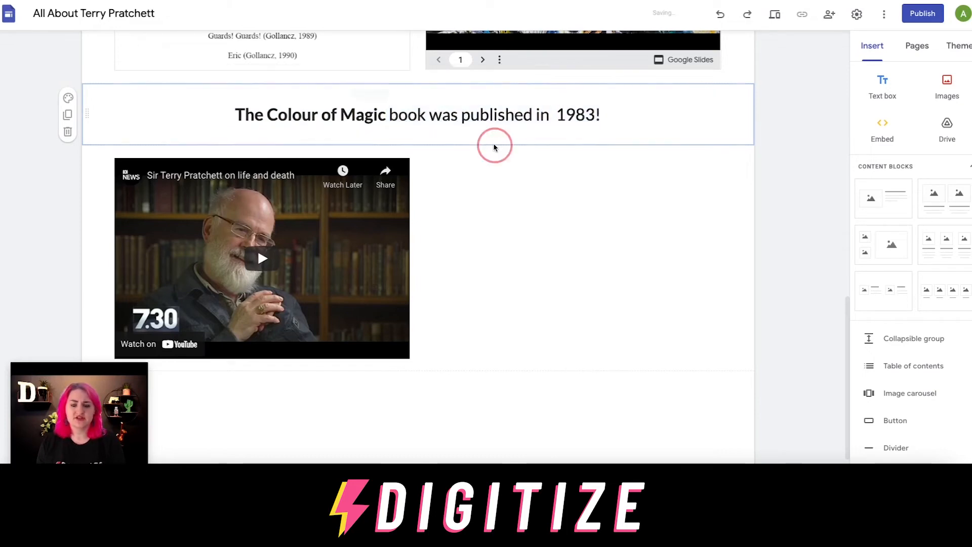
Delete the extra space before 1983 in the sentence and deselect the text box
{"action": "left_click", "coordinate": [555, 116]}
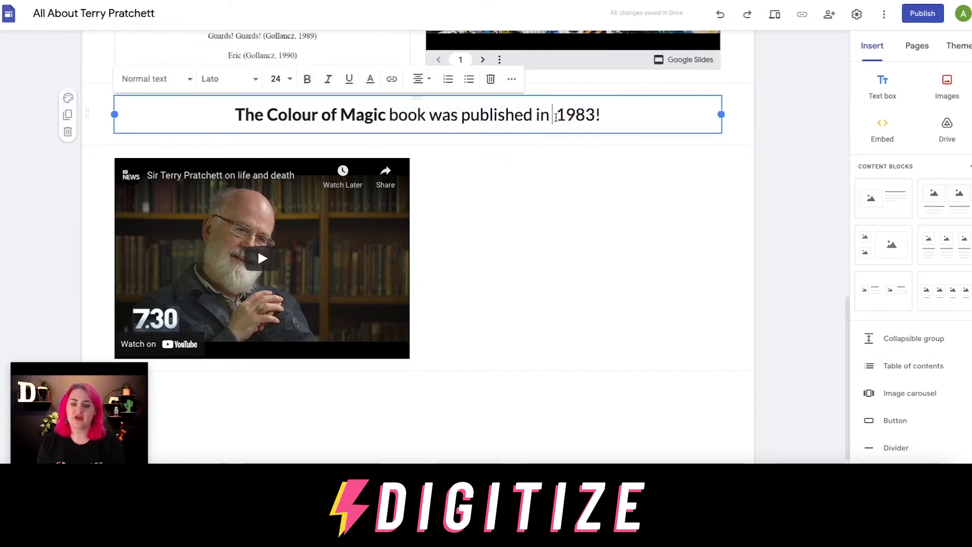
{"action": "key", "text": "BackSpace"}
{"action": "left_click", "coordinate": [818, 174]}
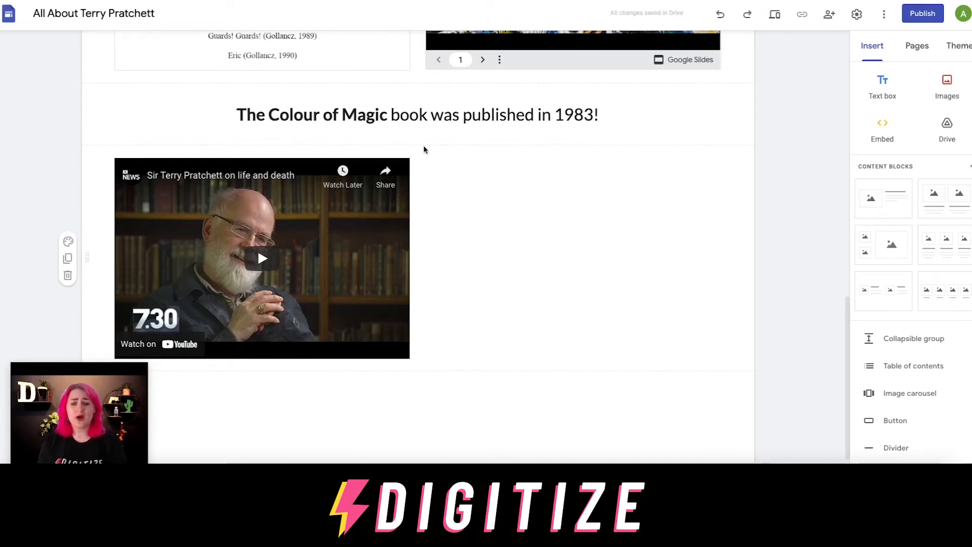
Preview the site and examine the page from the mural header down to the embedded video
{"action": "scroll", "coordinate": [679, 292], "scroll_direction": "down", "scroll_amount": 1}
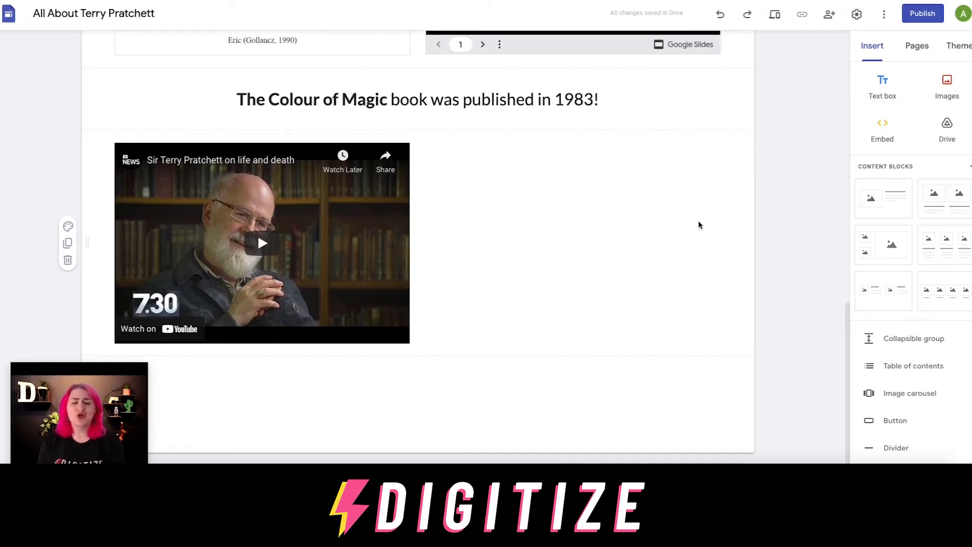
{"action": "left_click_drag", "start_coordinate": [846, 323], "coordinate": [775, 41]}
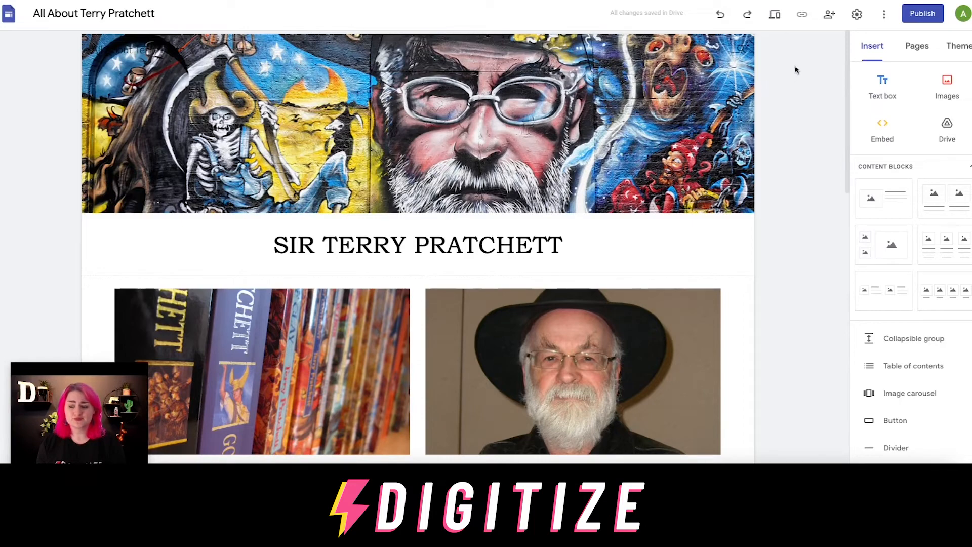
{"action": "left_click", "coordinate": [773, 18]}
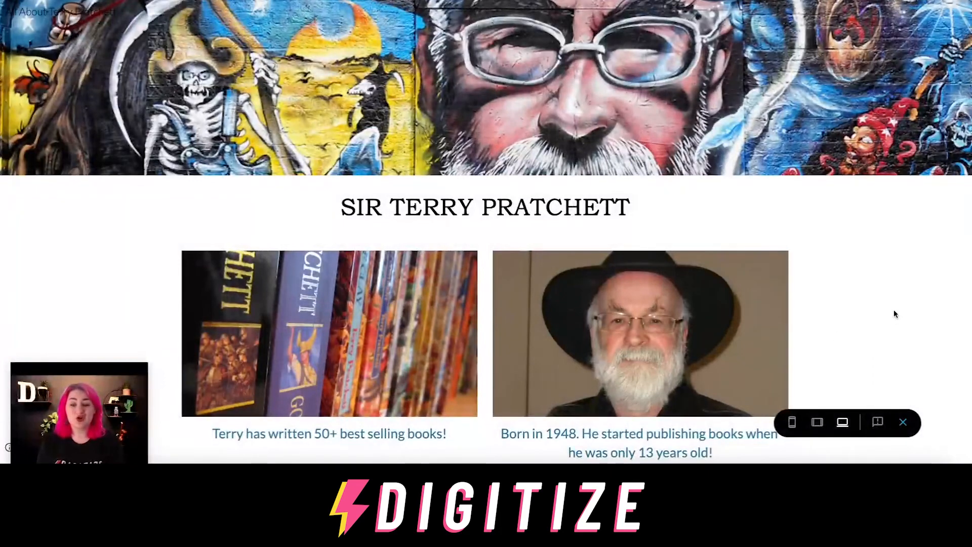
{"action": "scroll", "coordinate": [895, 310], "scroll_direction": "down", "scroll_amount": 8}
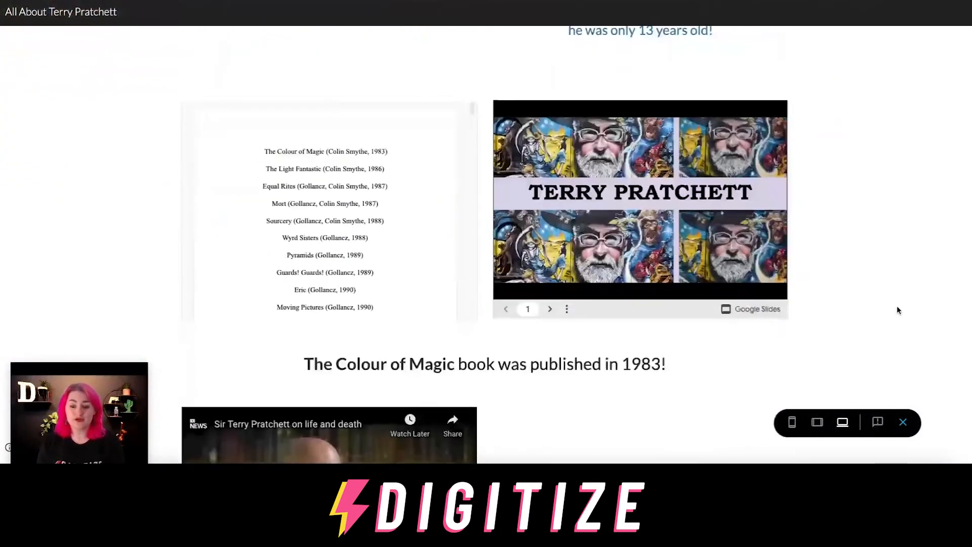
From the preview, open the embedded book list document and read through it, and advance the embedded slides to slide 2
{"action": "left_click", "coordinate": [458, 110]}
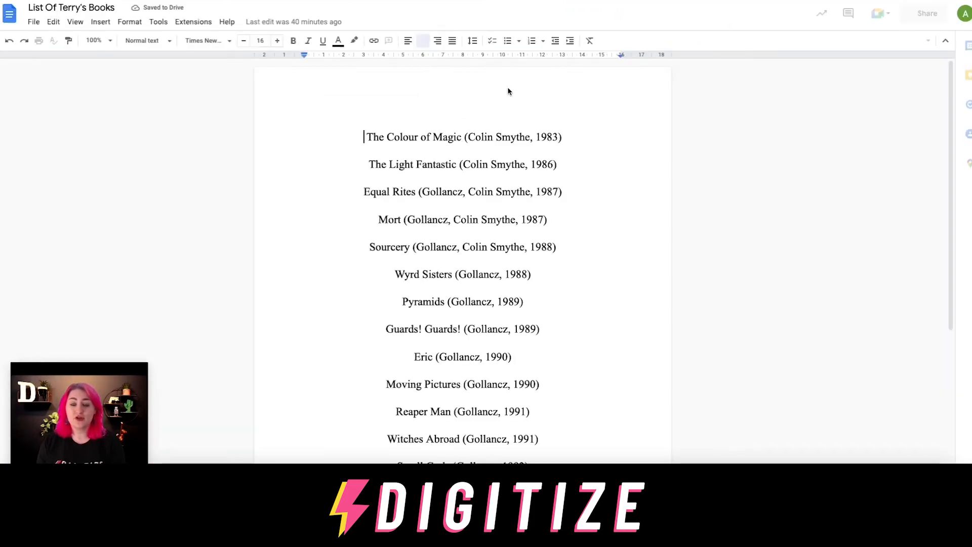
{"action": "scroll", "coordinate": [617, 221], "scroll_direction": "down", "scroll_amount": 10}
{"action": "scroll", "coordinate": [616, 221], "scroll_direction": "down", "scroll_amount": 10}
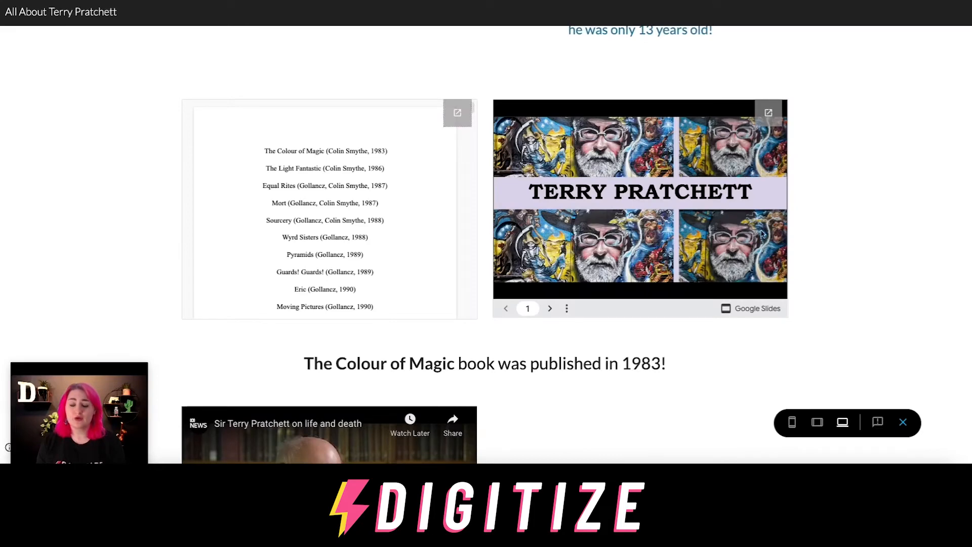
{"action": "left_click", "coordinate": [550, 308]}
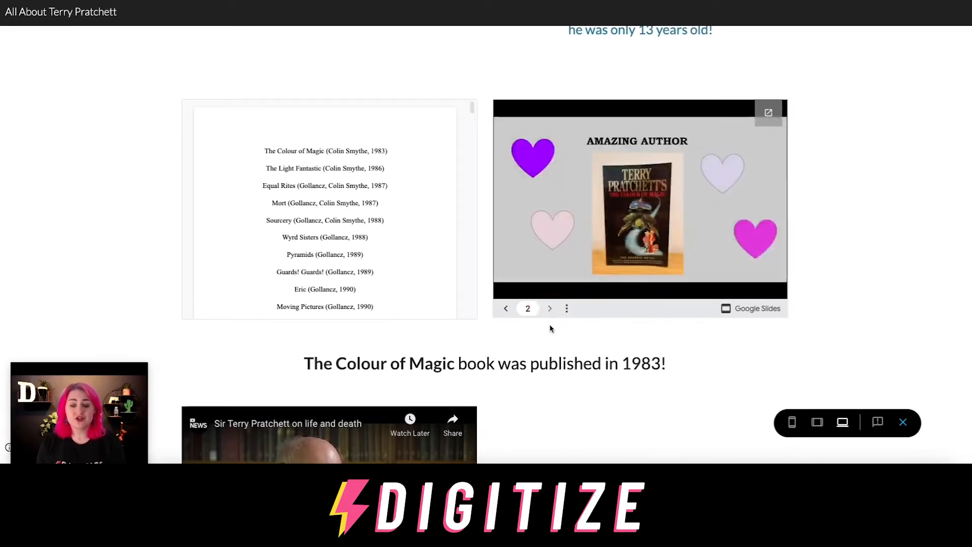
Start the embedded YouTube video in the preview to test playback and pause it
{"action": "scroll", "coordinate": [704, 330], "scroll_direction": "down", "scroll_amount": 3}
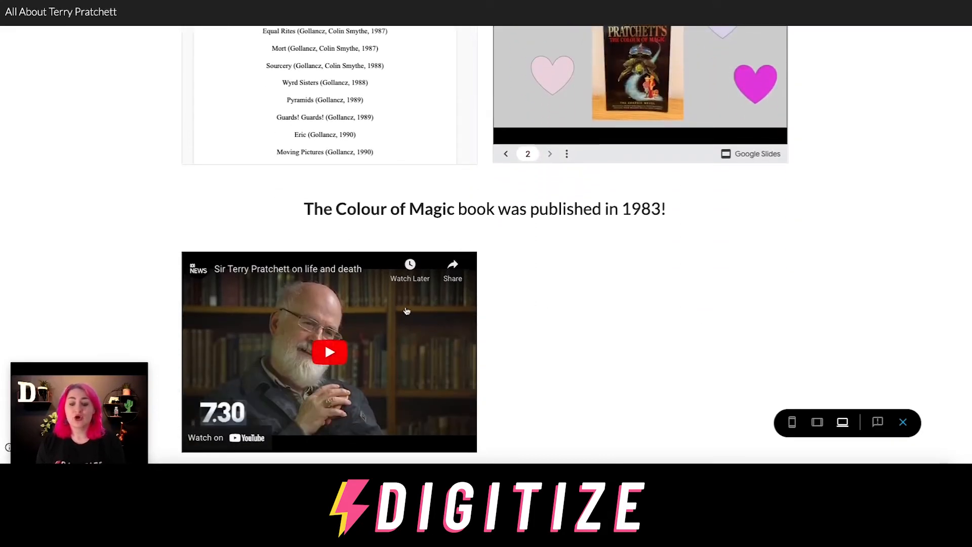
{"action": "left_click", "coordinate": [317, 349]}
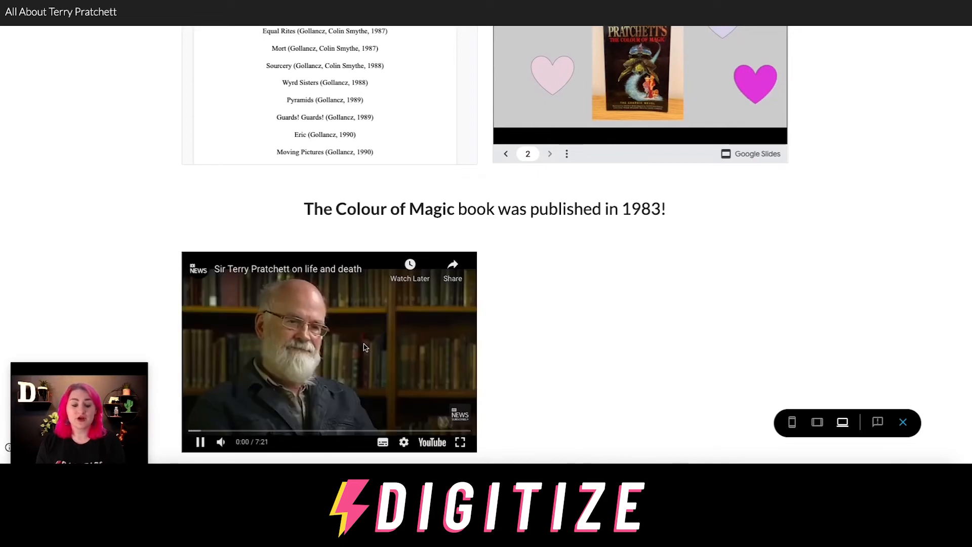
{"action": "left_click", "coordinate": [365, 347]}
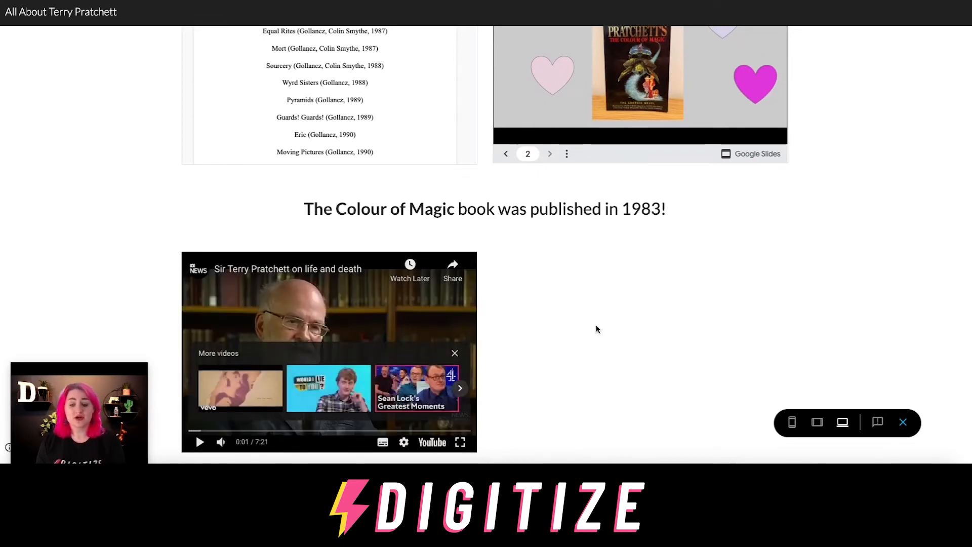
Check the page in tablet and phone layouts, go back to the header in the phone layout, and exit the preview
{"action": "left_click", "coordinate": [817, 423]}
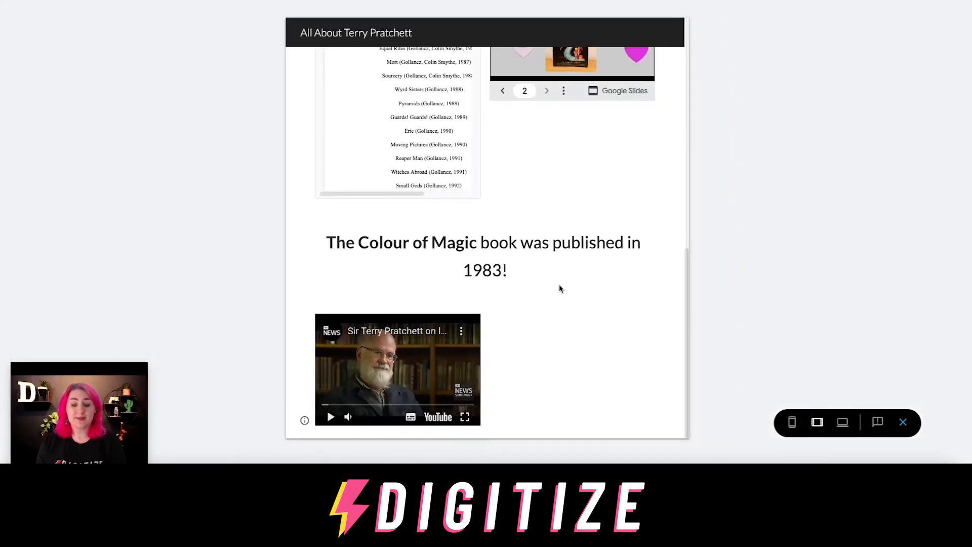
{"action": "left_click", "coordinate": [792, 423]}
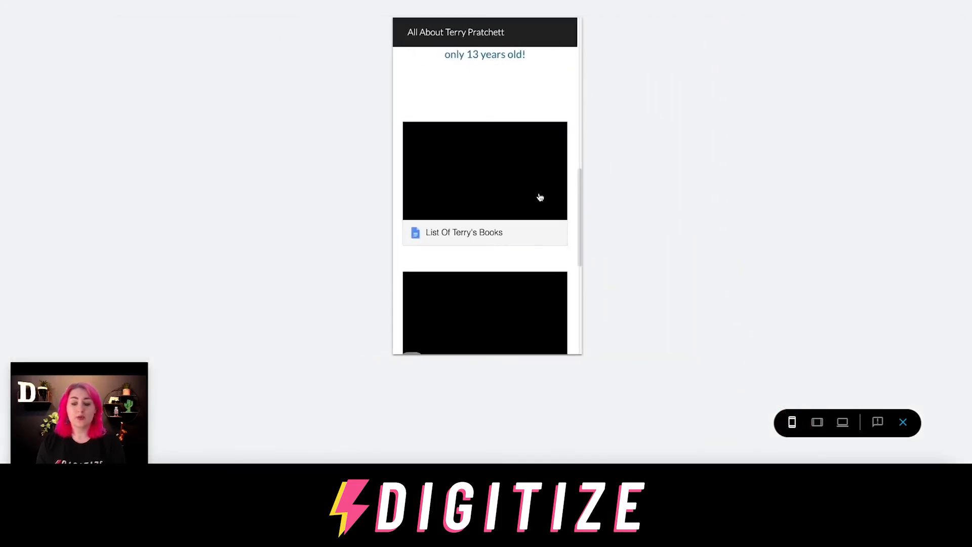
{"action": "left_click_drag", "start_coordinate": [580, 224], "coordinate": [590, 60]}
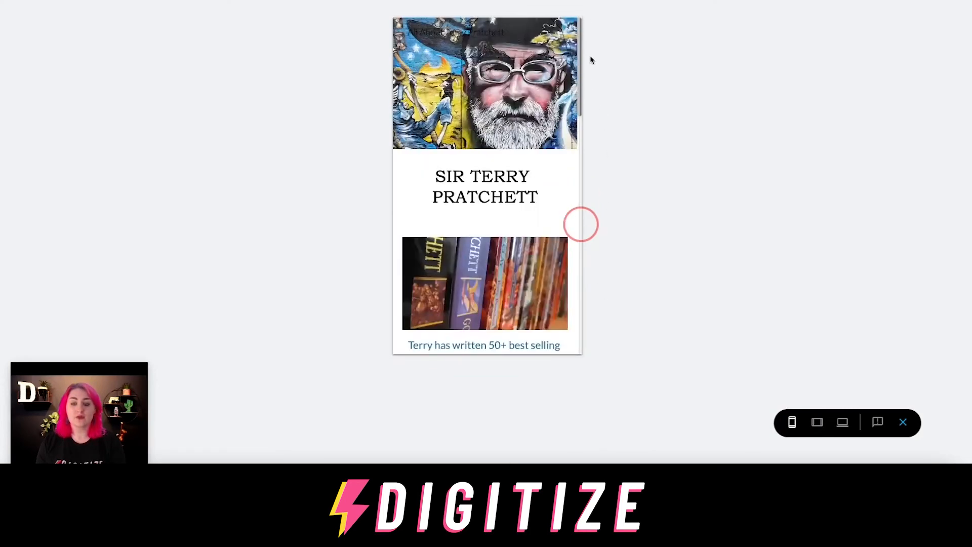
{"action": "left_click", "coordinate": [903, 422]}
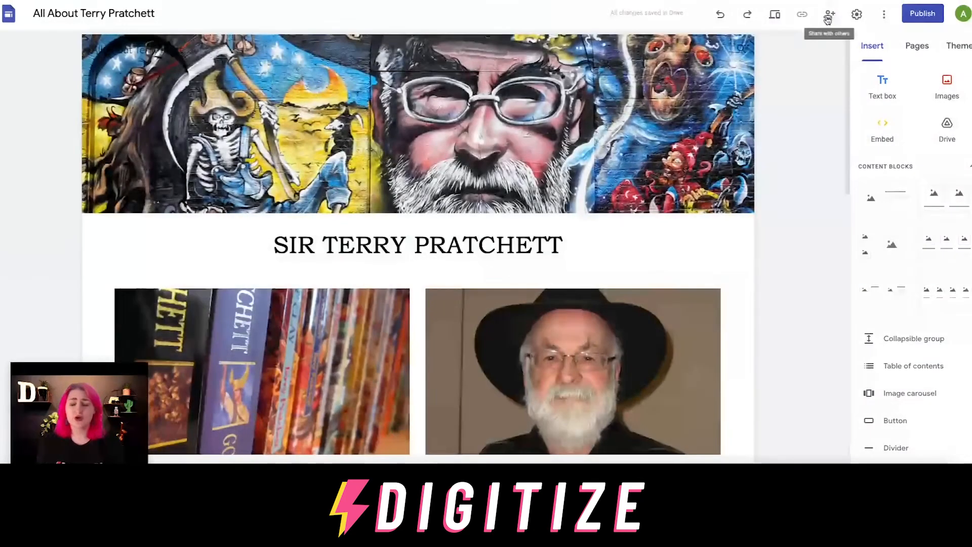
Open the site's sharing settings and close them without making changes
{"action": "left_click", "coordinate": [828, 18]}
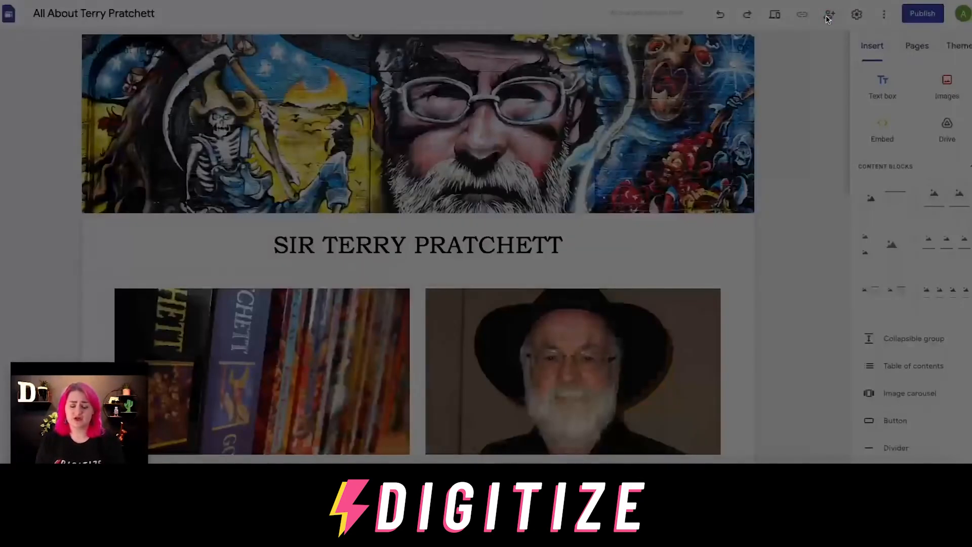
{"action": "left_click", "coordinate": [769, 174]}
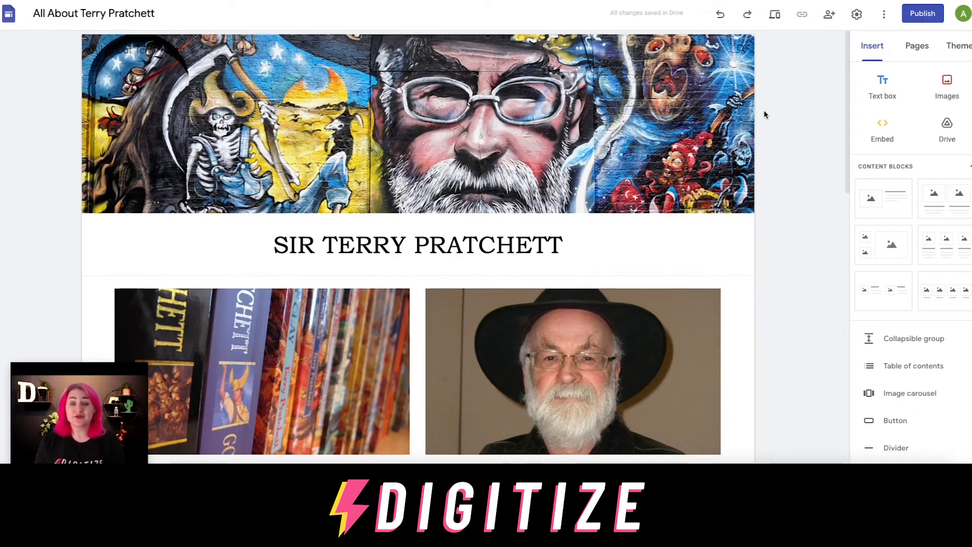
Add a new page named "Gallery" to the site
{"action": "left_click", "coordinate": [918, 47]}
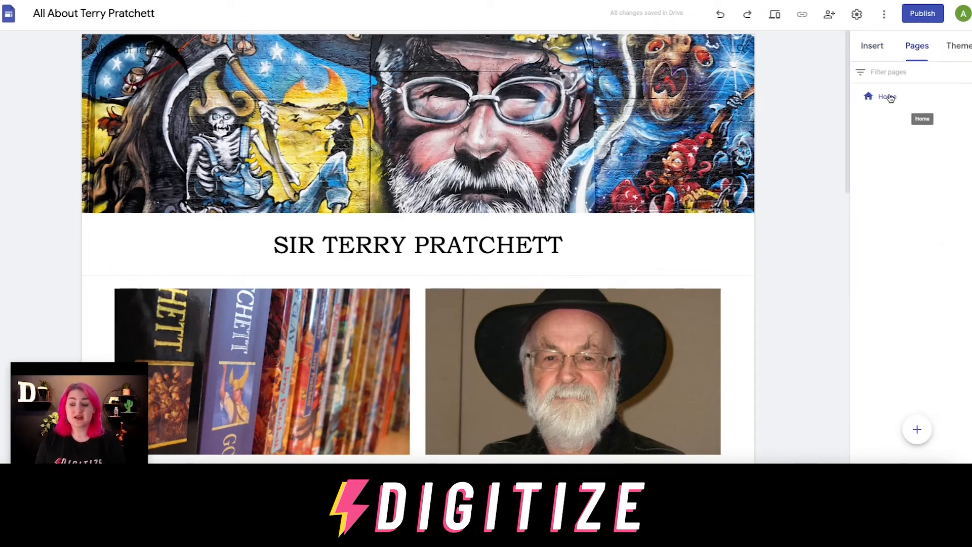
{"action": "left_click", "coordinate": [918, 430]}
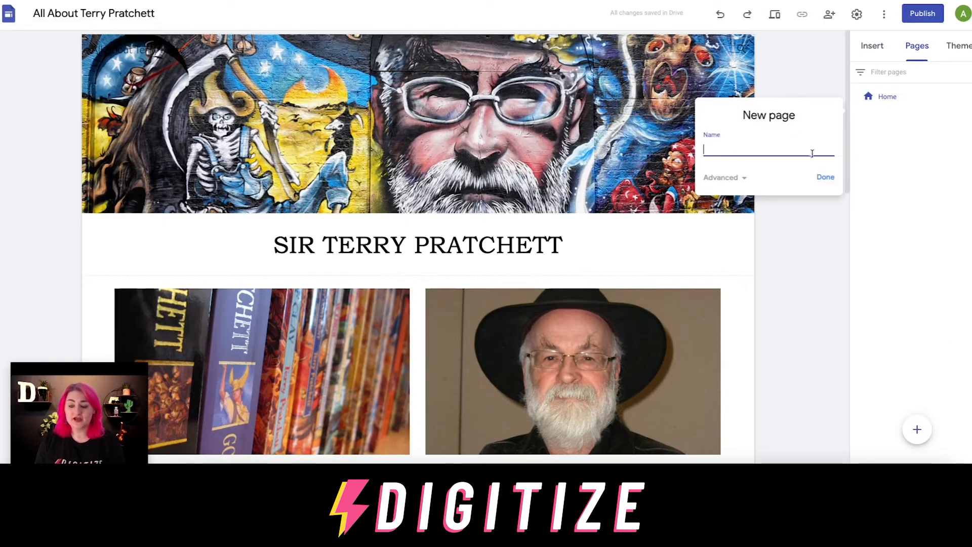
{"action": "type", "text": "Gallery"}
{"action": "left_click", "coordinate": [828, 181]}
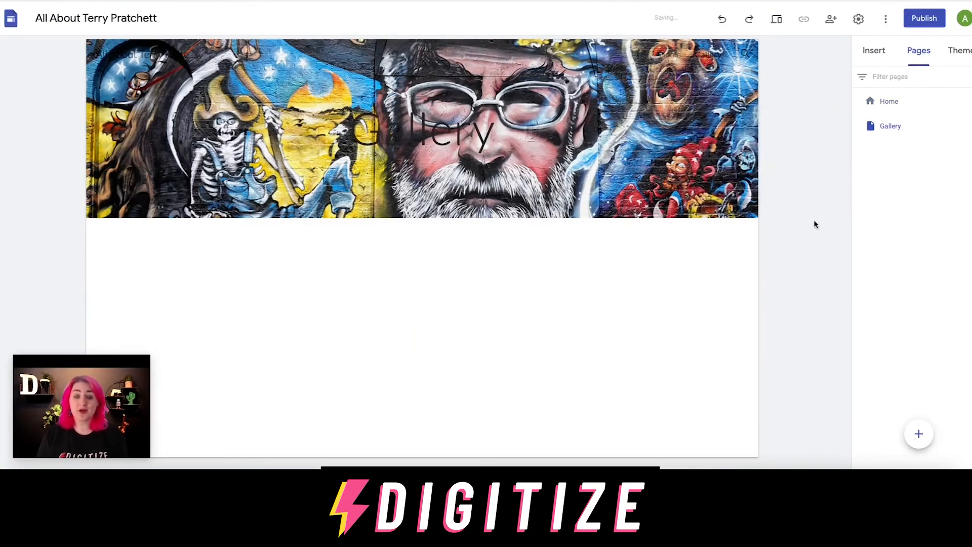
Adjust the Gallery page's header image for readability and make its title text bold and black
{"action": "mouse_move", "coordinate": [598, 145]}
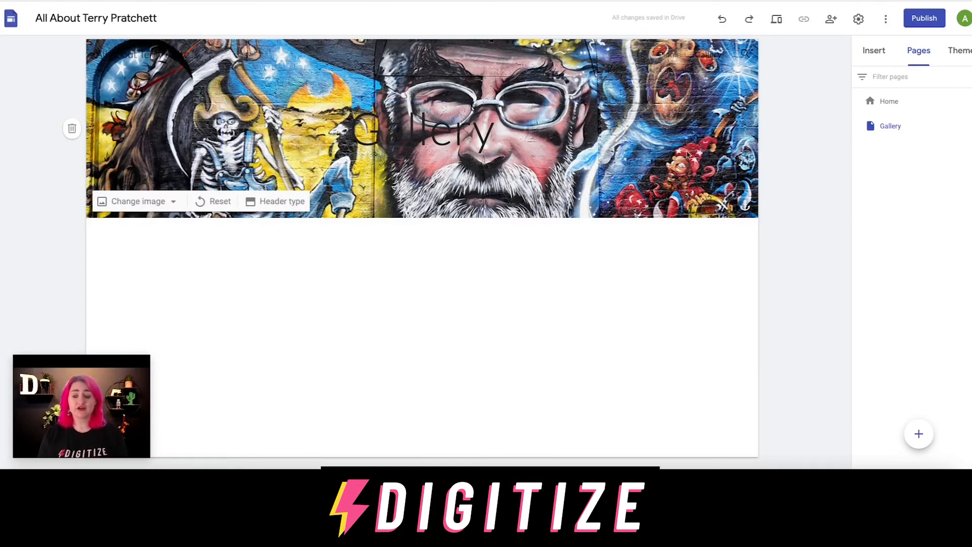
{"action": "left_click", "coordinate": [723, 205]}
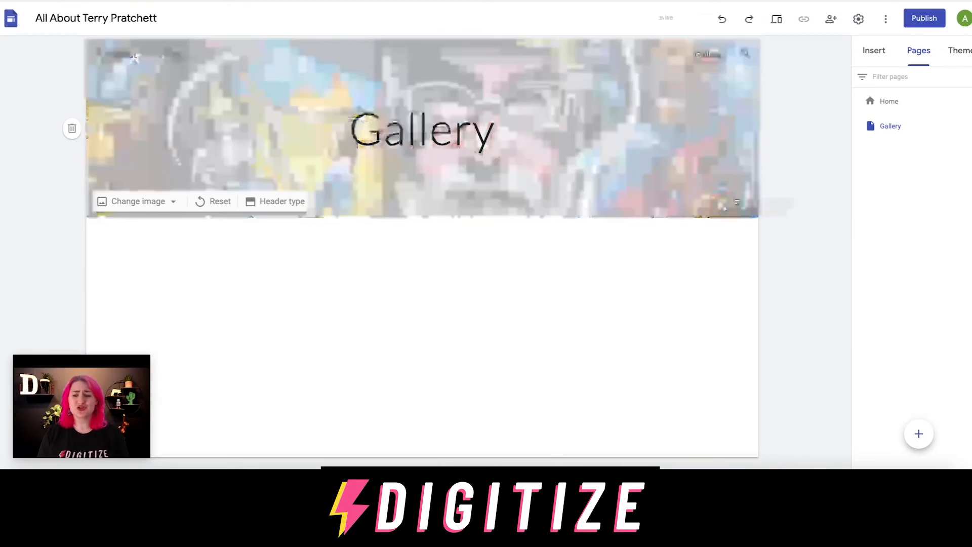
{"action": "double_click", "coordinate": [444, 136]}
{"action": "left_click", "coordinate": [414, 85]}
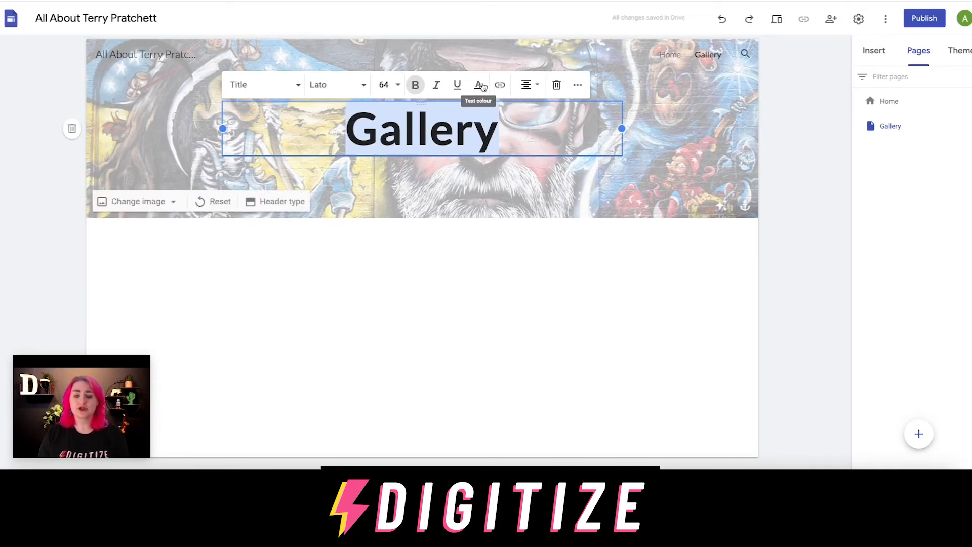
{"action": "left_click", "coordinate": [478, 86]}
{"action": "left_click", "coordinate": [457, 112]}
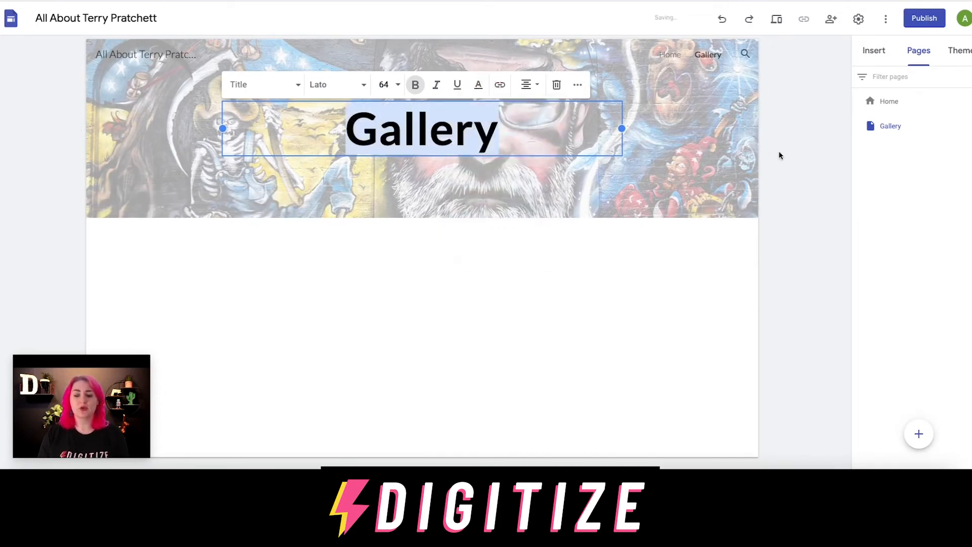
{"action": "left_click", "coordinate": [783, 152]}
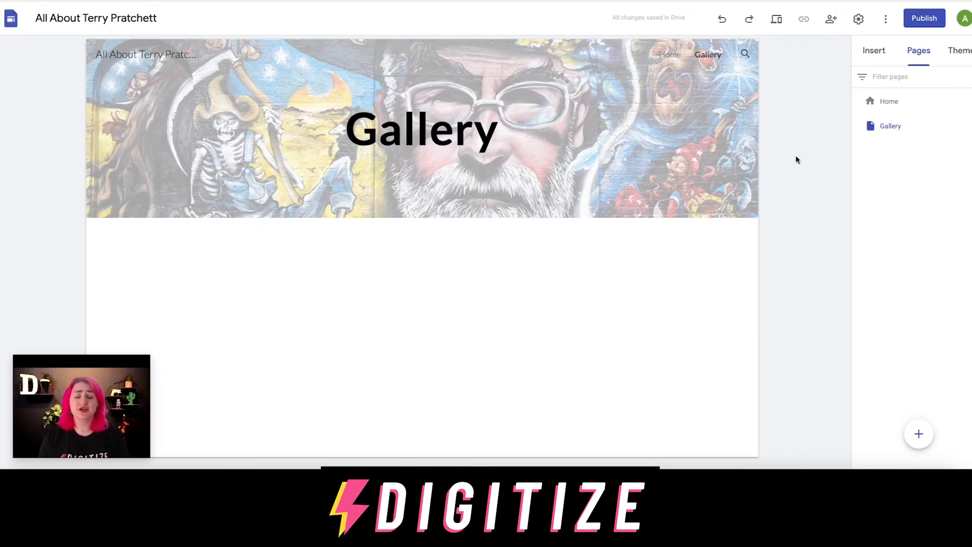
{"action": "left_click", "coordinate": [869, 49]}
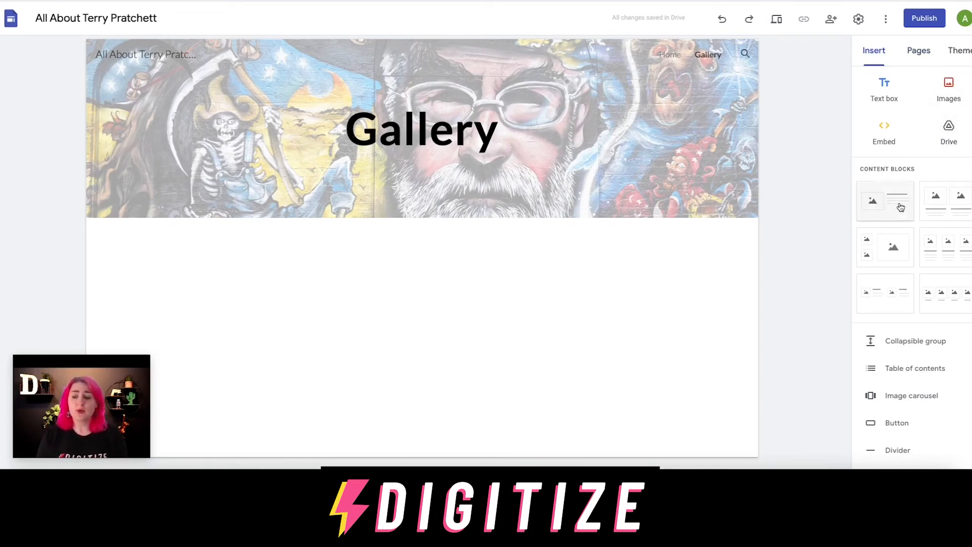
{"action": "scroll", "coordinate": [908, 260], "scroll_direction": "down", "scroll_amount": 3}
{"action": "scroll", "coordinate": [907, 261], "scroll_direction": "down", "scroll_amount": 2}
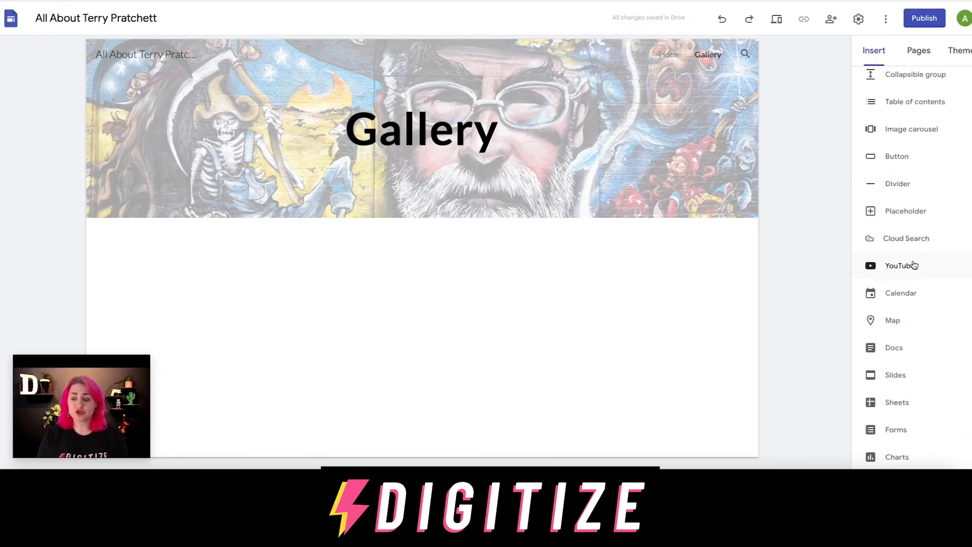
{"action": "left_click", "coordinate": [895, 142]}
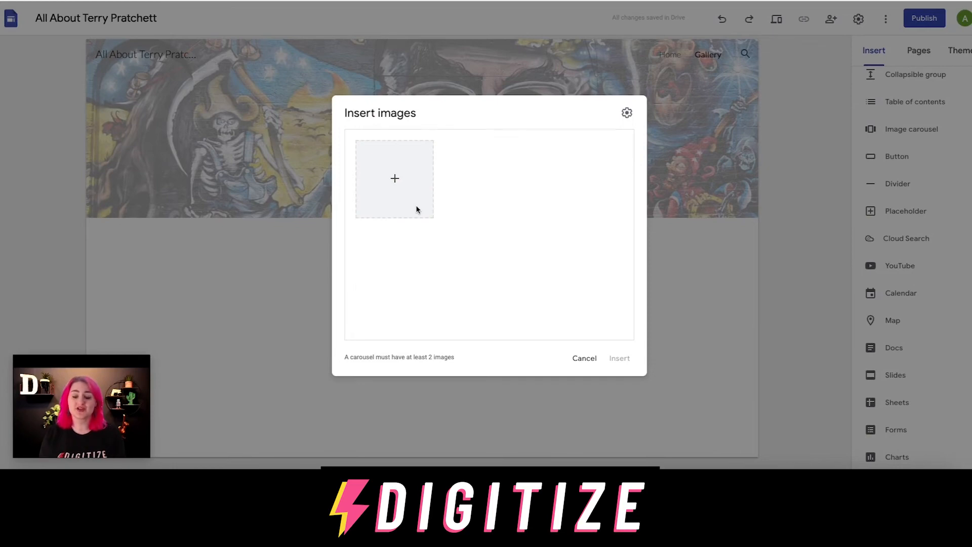
{"action": "left_click", "coordinate": [585, 358]}
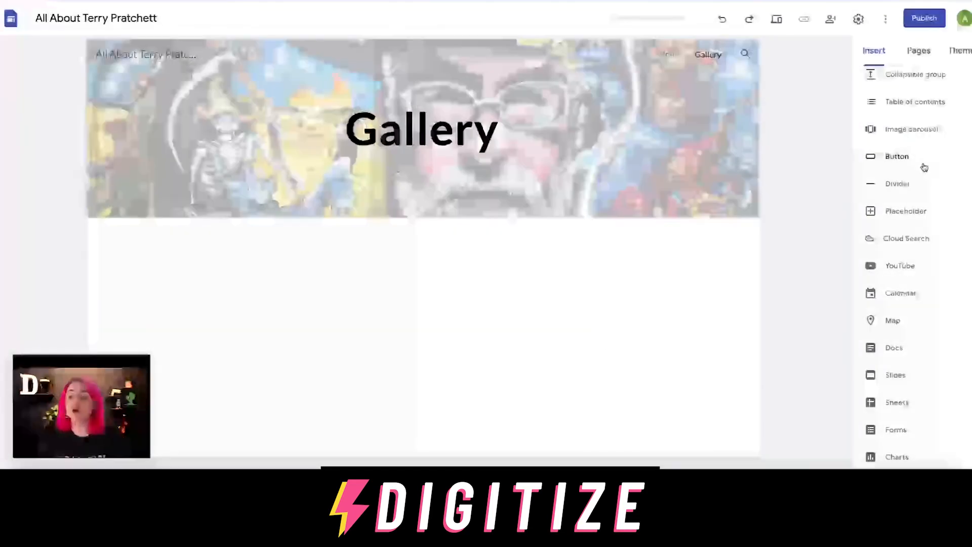
{"action": "scroll", "coordinate": [949, 101], "scroll_direction": "up", "scroll_amount": 5}
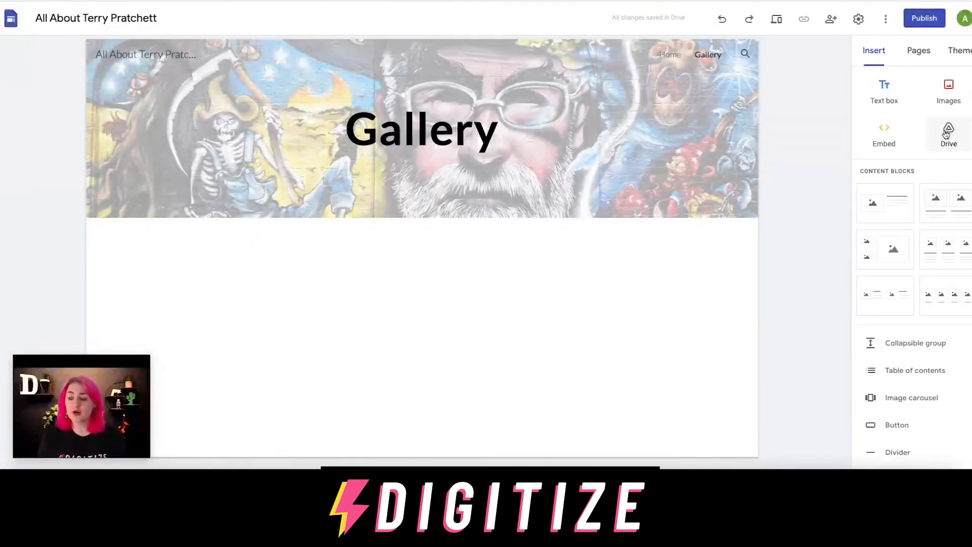
{"action": "left_click", "coordinate": [949, 91]}
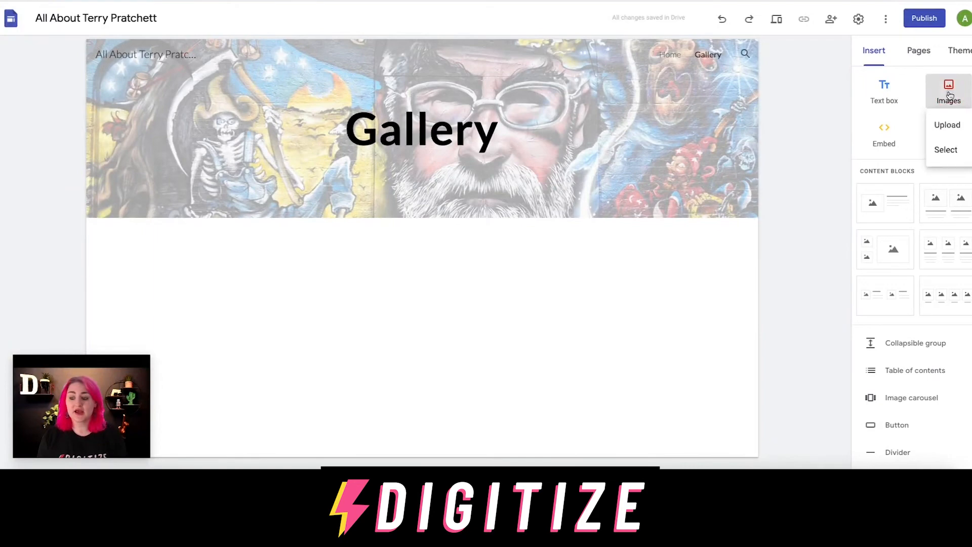
{"action": "left_click", "coordinate": [825, 135]}
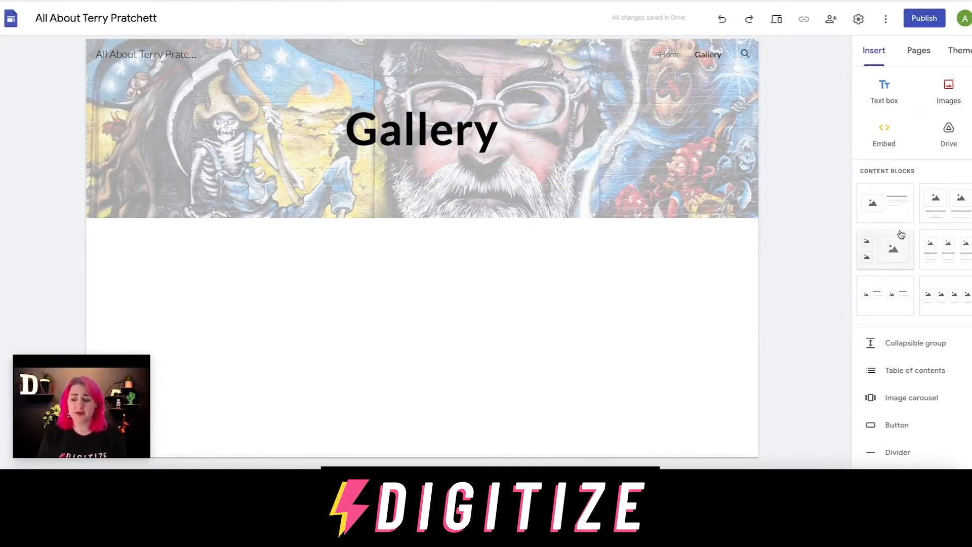
Insert a four-image content block below the Gallery header and fill its first placeholder with the first "terry pratchett" Google Images result
{"action": "left_click", "coordinate": [963, 298]}
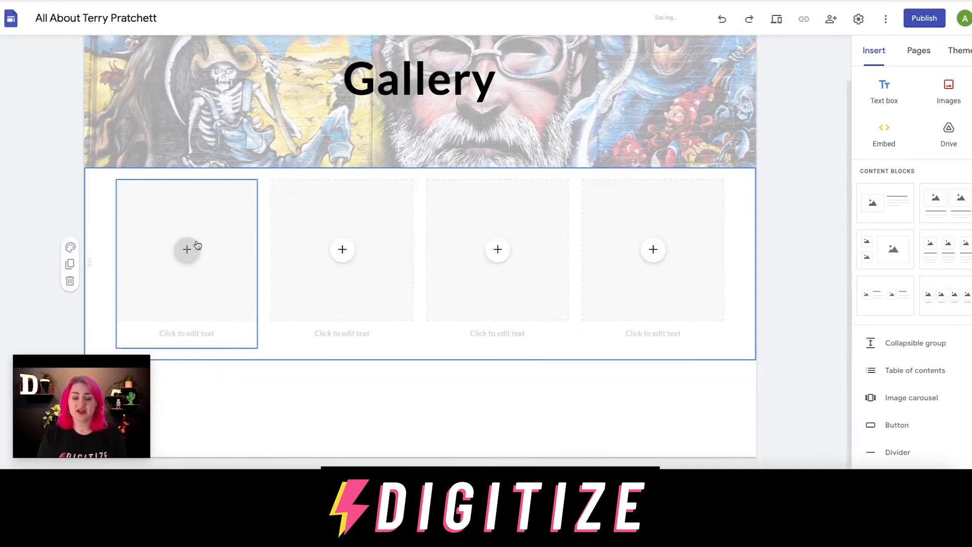
{"action": "left_click", "coordinate": [787, 242]}
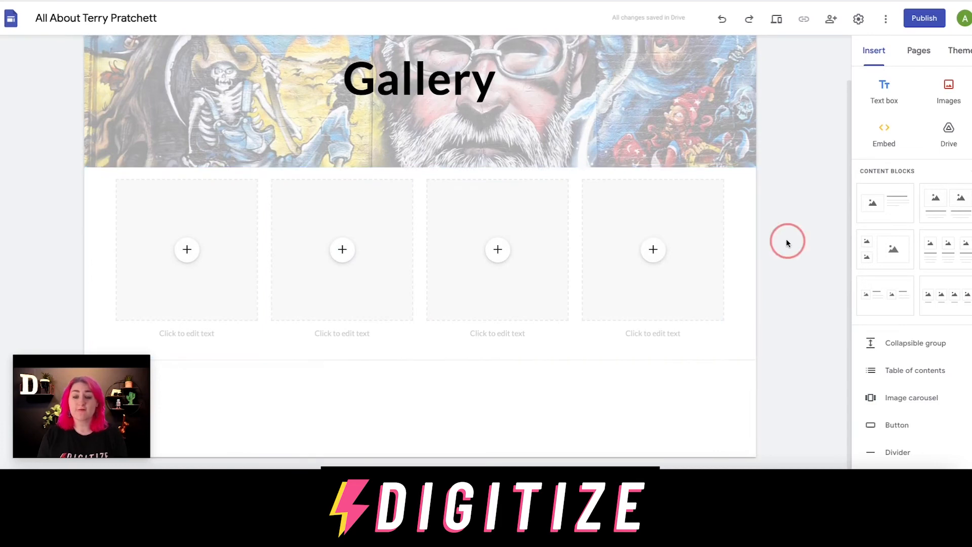
{"action": "left_click", "coordinate": [195, 253]}
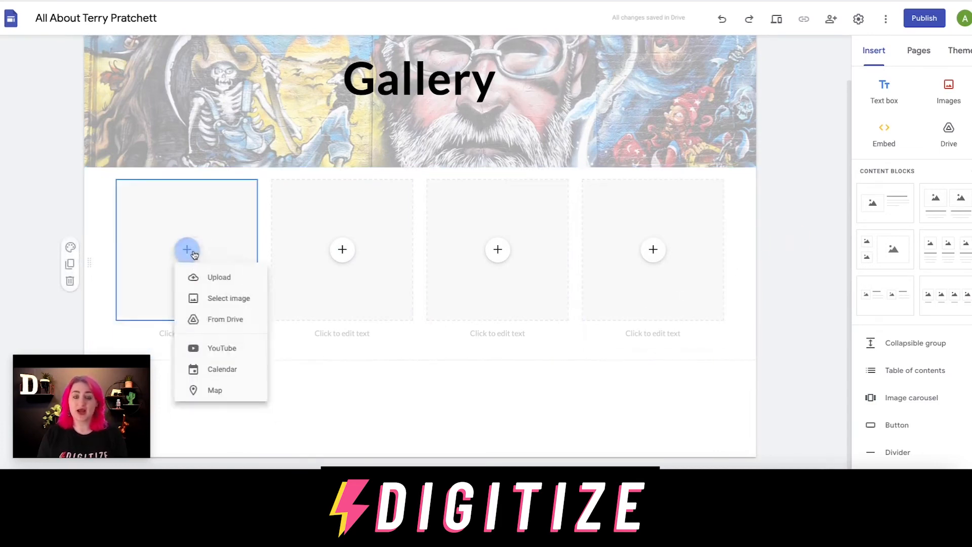
{"action": "left_click", "coordinate": [218, 305]}
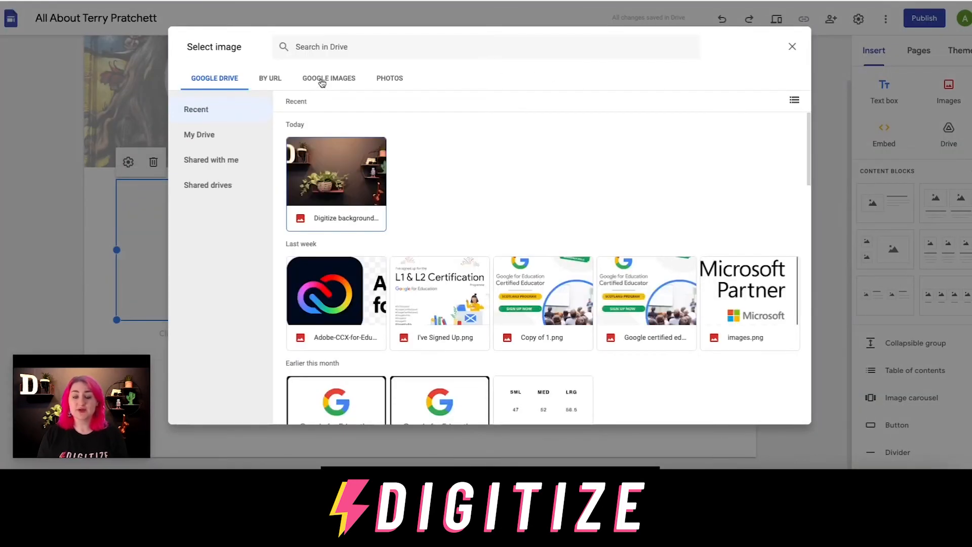
{"action": "left_click", "coordinate": [322, 81]}
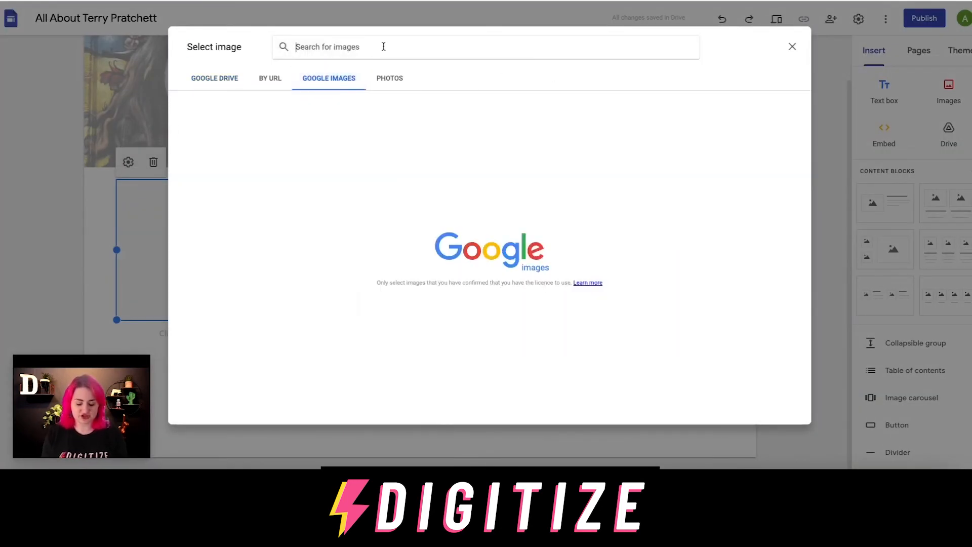
{"action": "type", "text": "terry pr"}
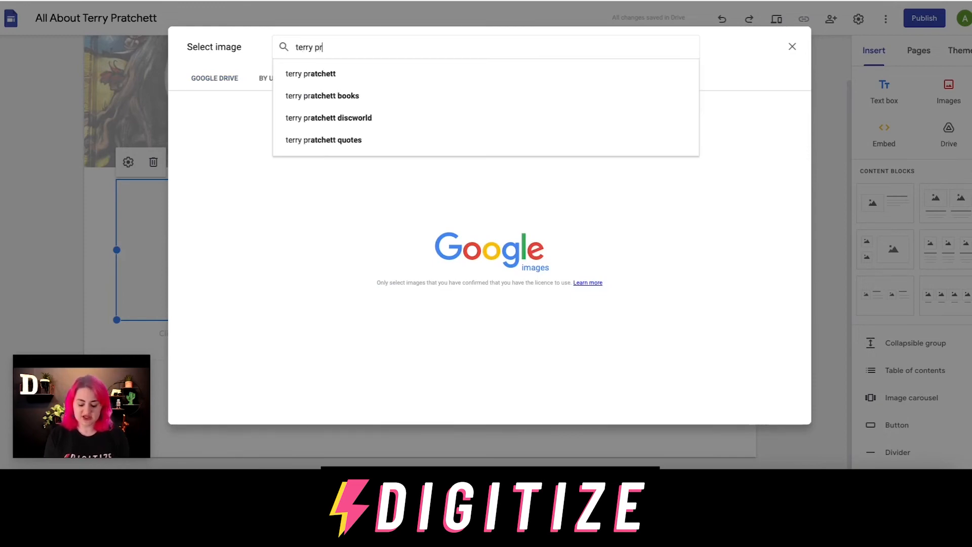
{"action": "type", "text": "chett"}
{"action": "key", "text": "Return"}
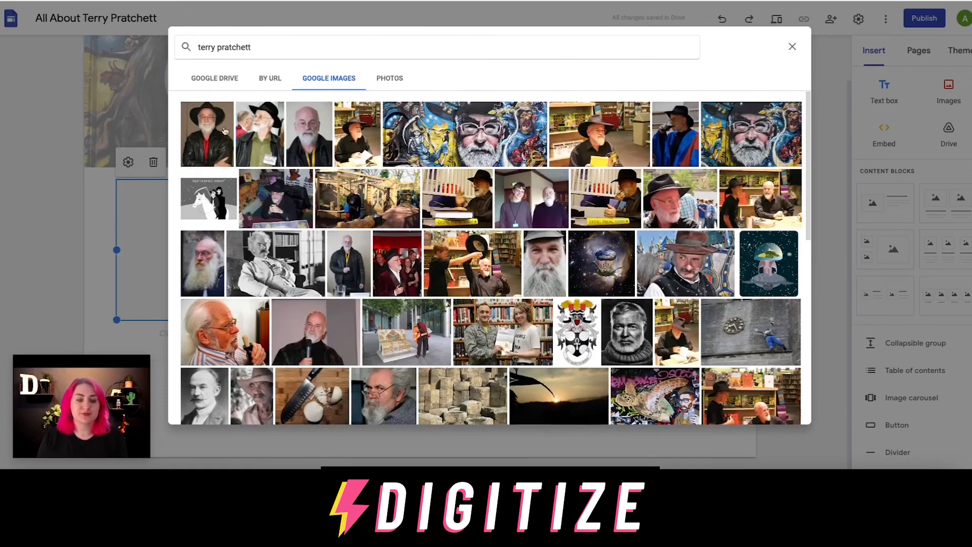
{"action": "left_click", "coordinate": [200, 125]}
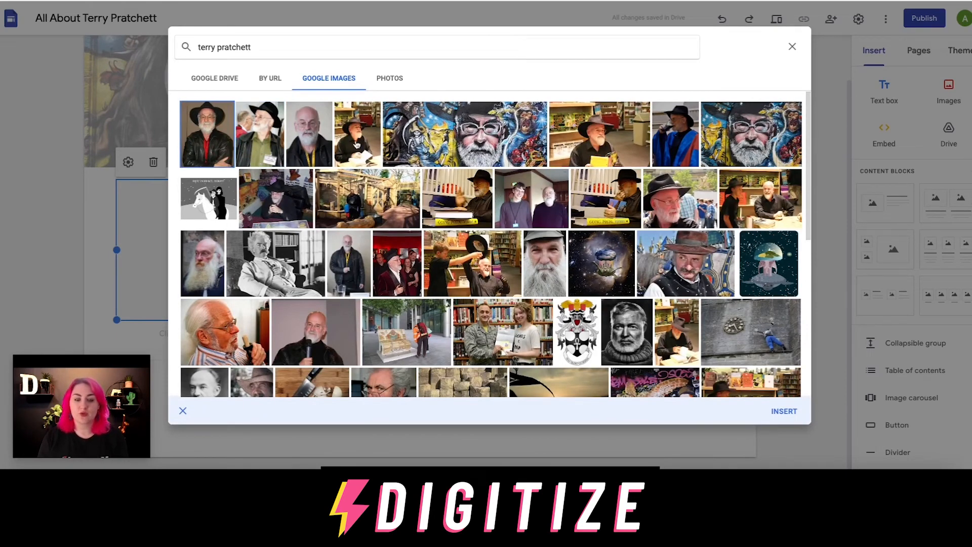
{"action": "left_click", "coordinate": [790, 411]}
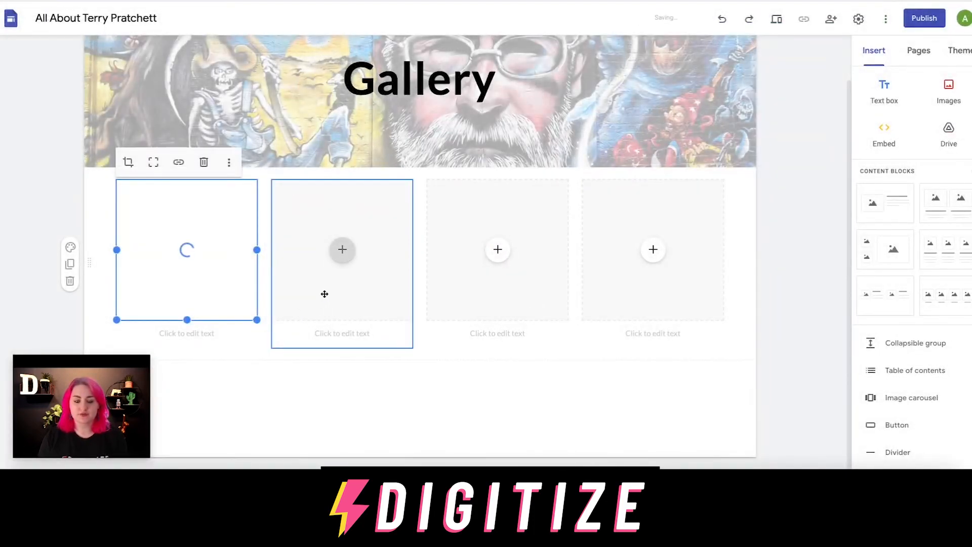
Fill the block's second placeholder with the Google Images "terry pratchett" photo of him seated at a table with clasped hands
{"action": "left_click", "coordinate": [342, 250]}
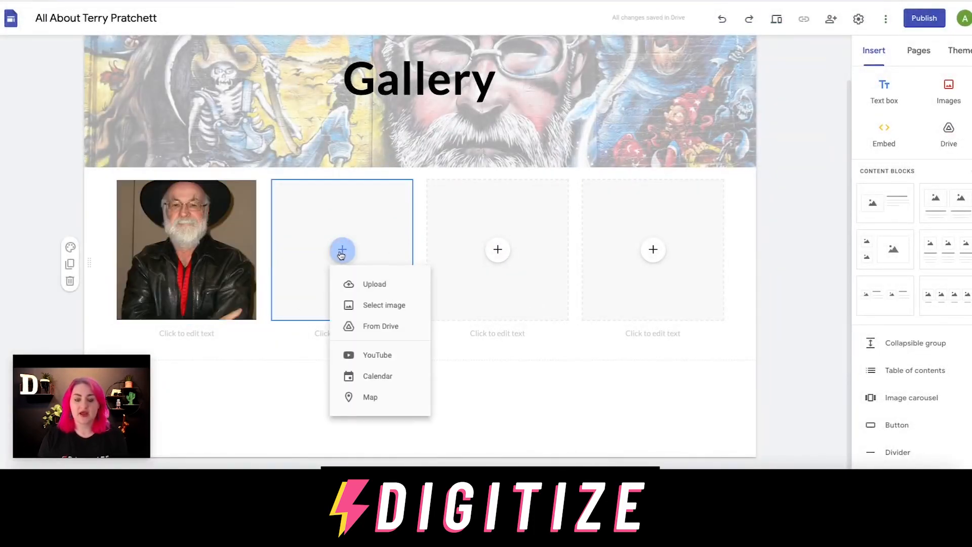
{"action": "left_click", "coordinate": [377, 305]}
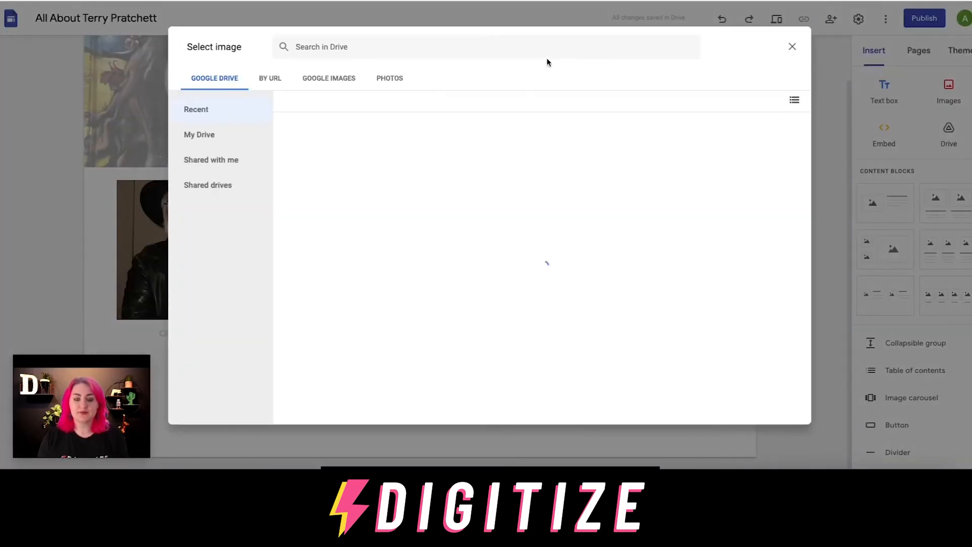
{"action": "left_click", "coordinate": [321, 77]}
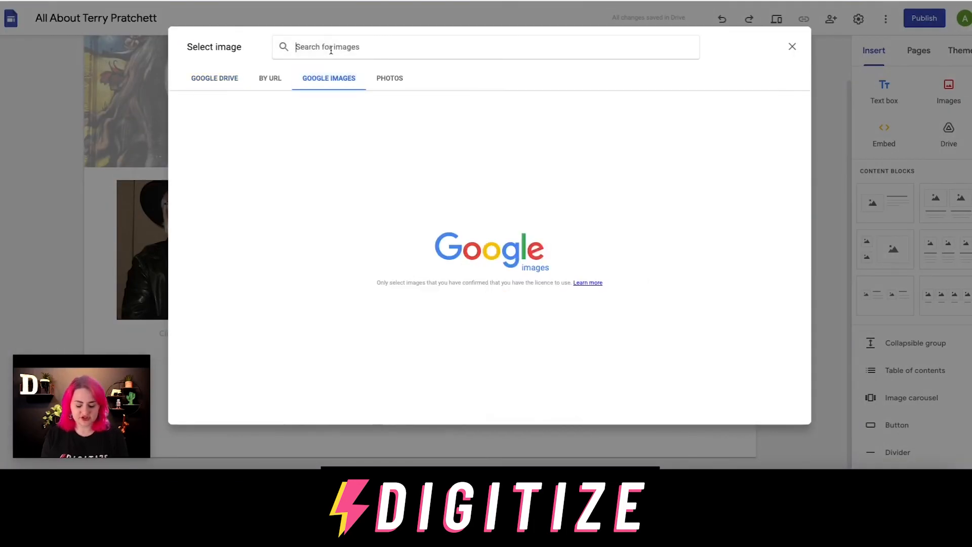
{"action": "type", "text": "terry pratchett"}
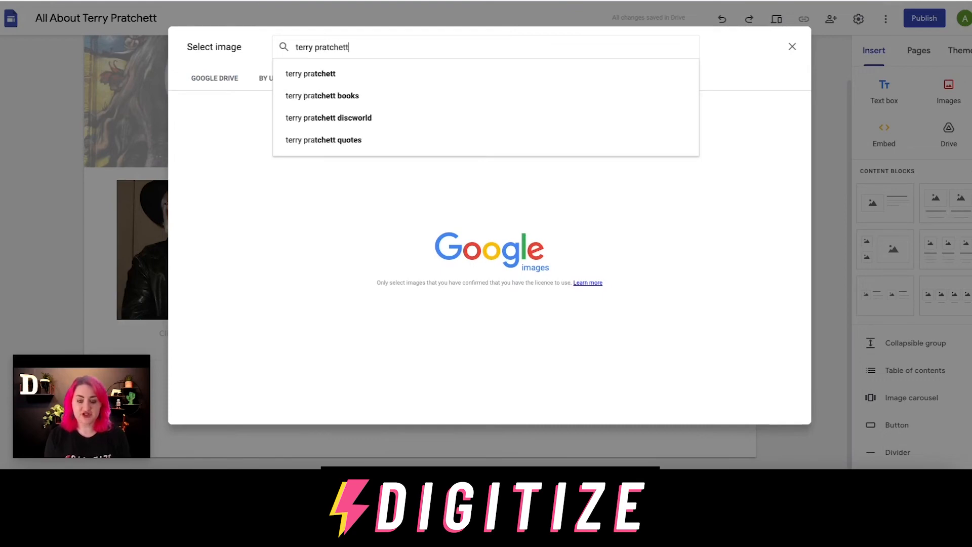
{"action": "key", "text": "Return"}
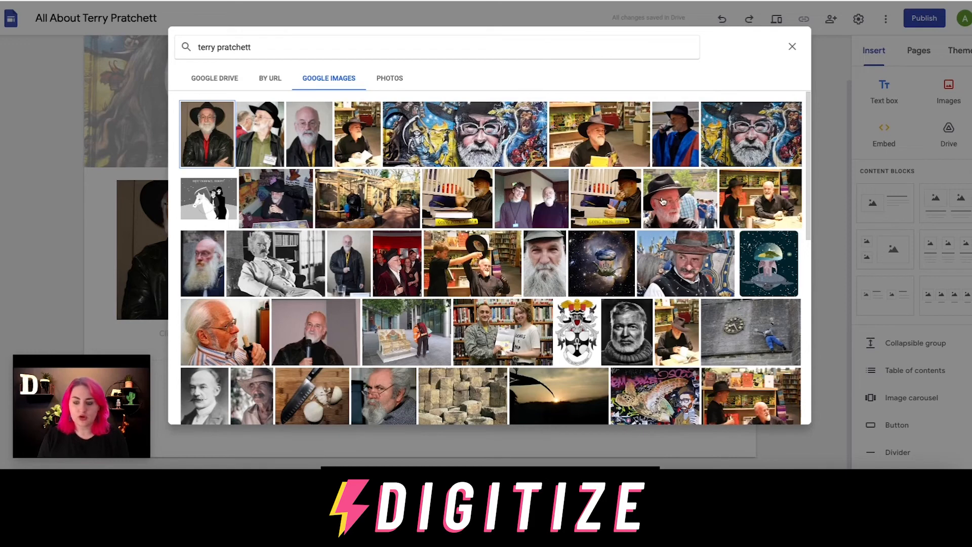
{"action": "left_click", "coordinate": [288, 200]}
{"action": "left_click", "coordinate": [771, 410]}
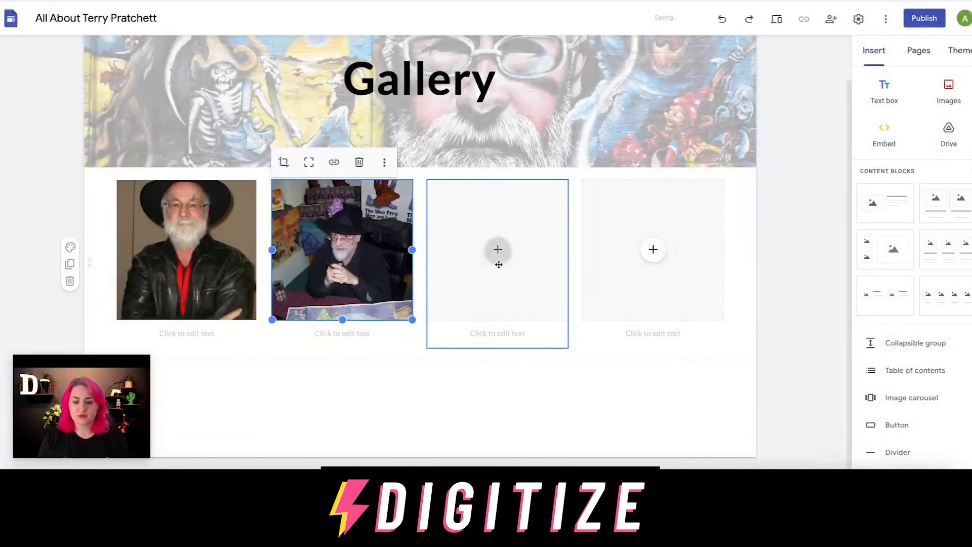
Start inserting standalone images on the Gallery page and search Google Images for "terry pratchett"
{"action": "left_click", "coordinate": [497, 252]}
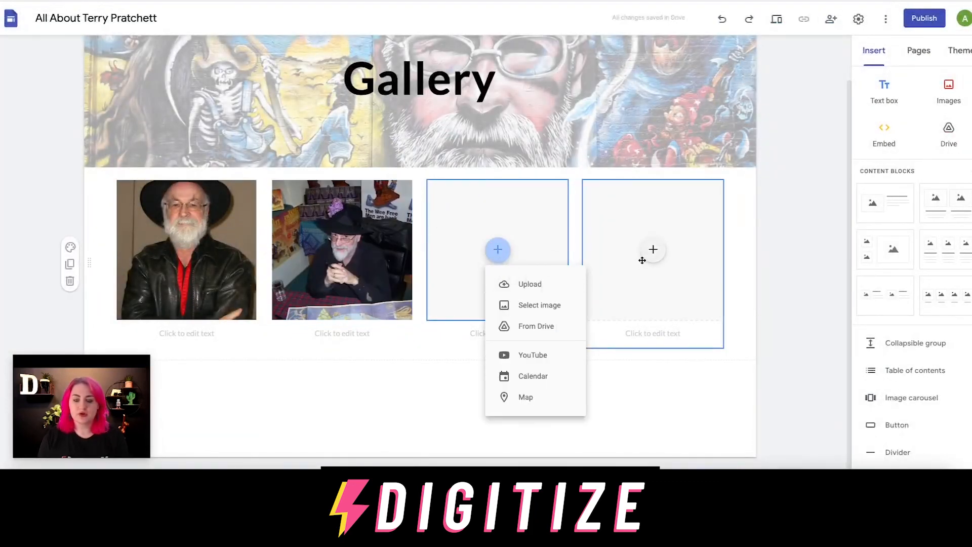
{"action": "left_click", "coordinate": [793, 265]}
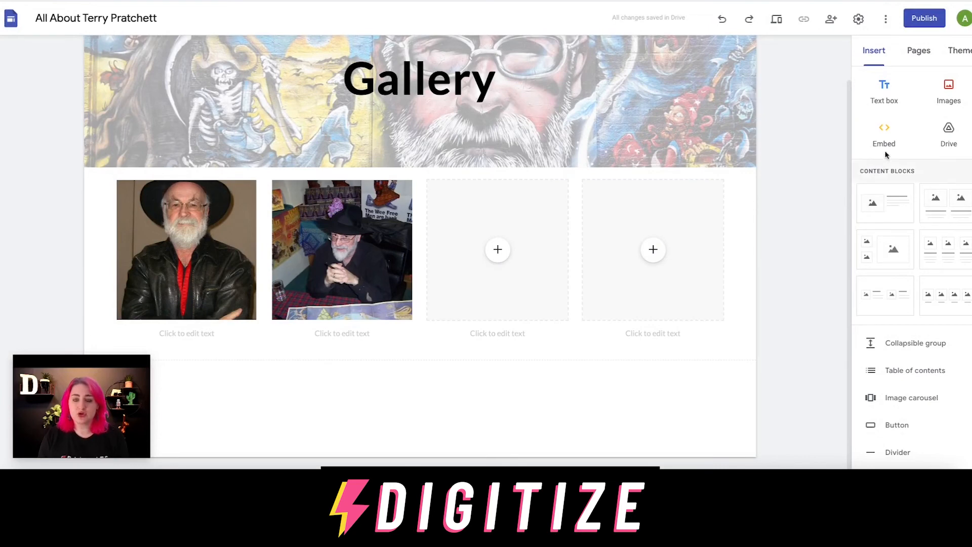
{"action": "scroll", "coordinate": [933, 217], "scroll_direction": "down", "scroll_amount": 1}
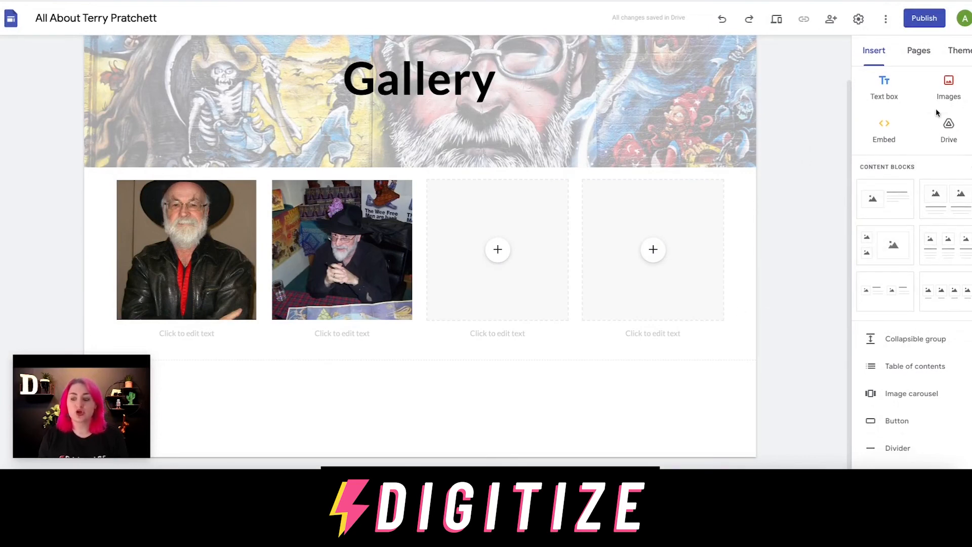
{"action": "left_click", "coordinate": [947, 98]}
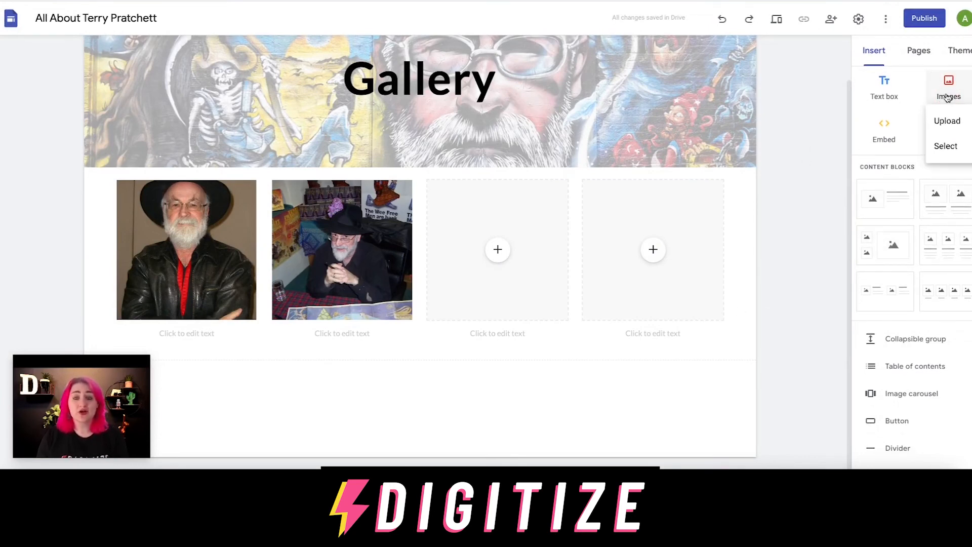
{"action": "left_click", "coordinate": [960, 147]}
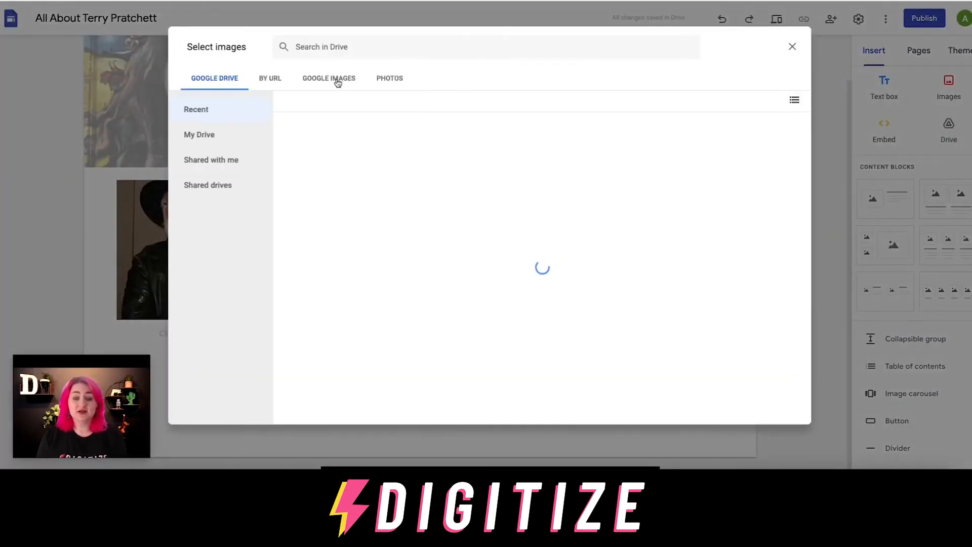
{"action": "left_click", "coordinate": [335, 79]}
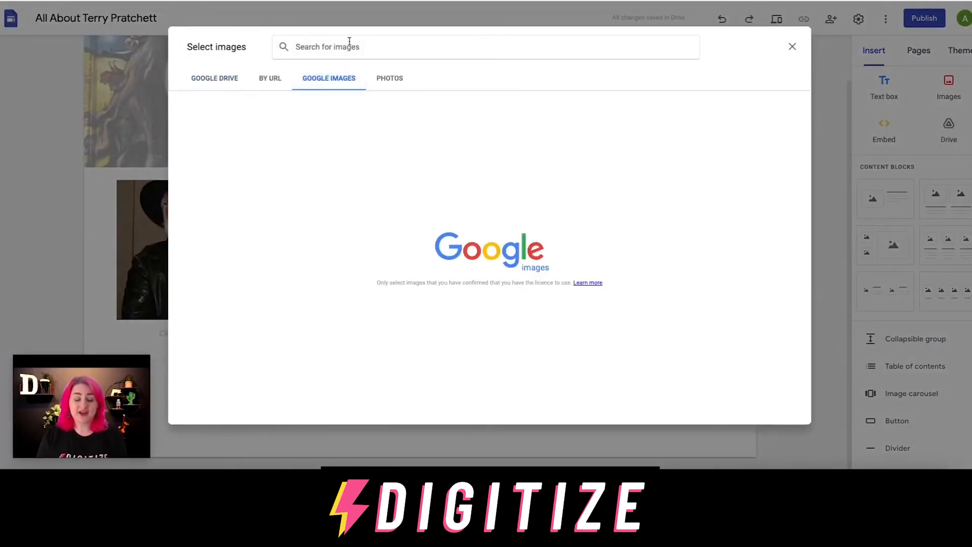
{"action": "type", "text": "terry pratchett"}
{"action": "key", "text": "Return"}
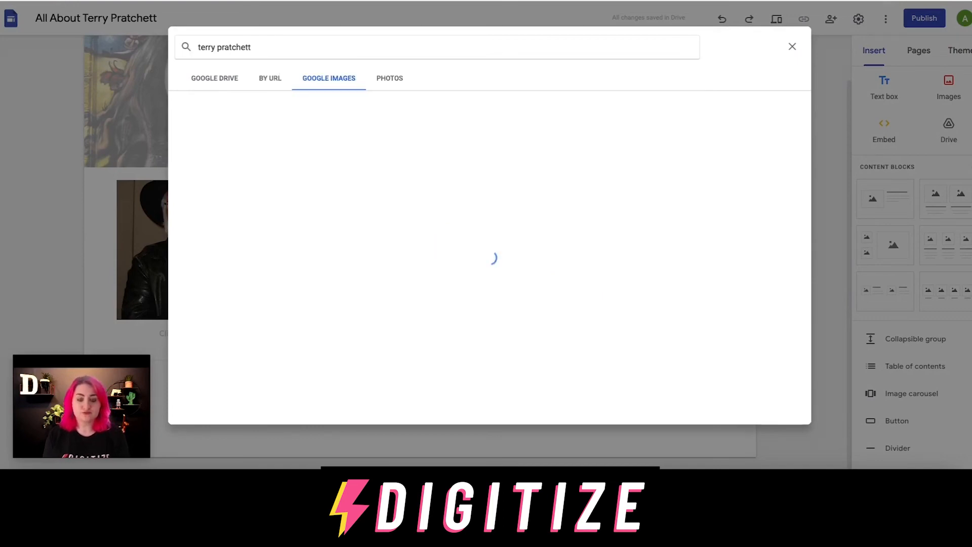
Choose six Terry Pratchett photos from the first two rows of results and insert them together on the Gallery page
{"action": "left_click", "coordinate": [358, 141]}
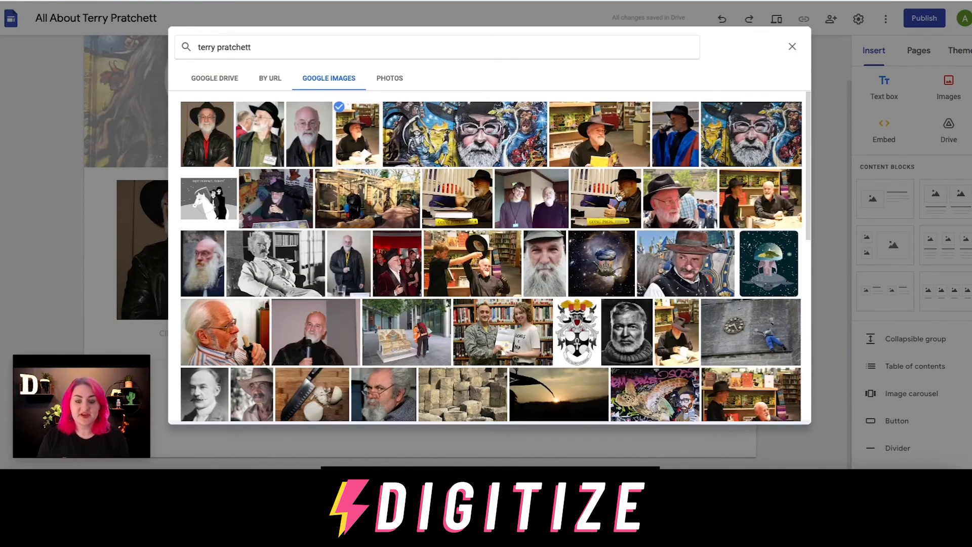
{"action": "left_click", "coordinate": [297, 133]}
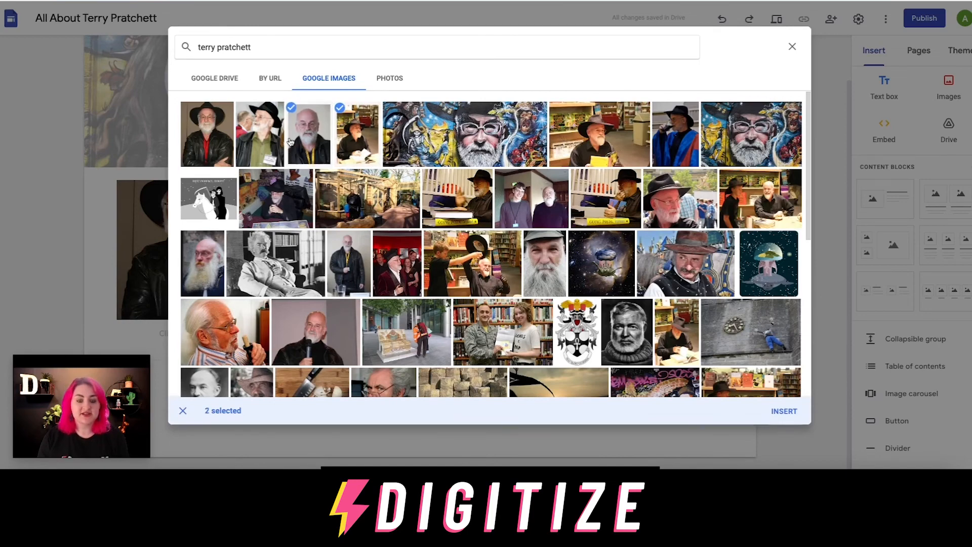
{"action": "left_click", "coordinate": [248, 138]}
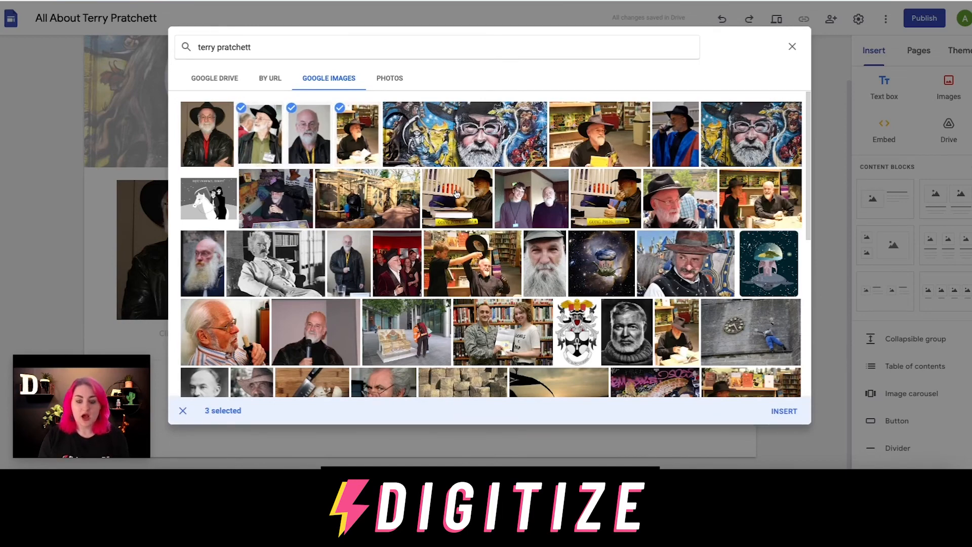
{"action": "left_click", "coordinate": [456, 193]}
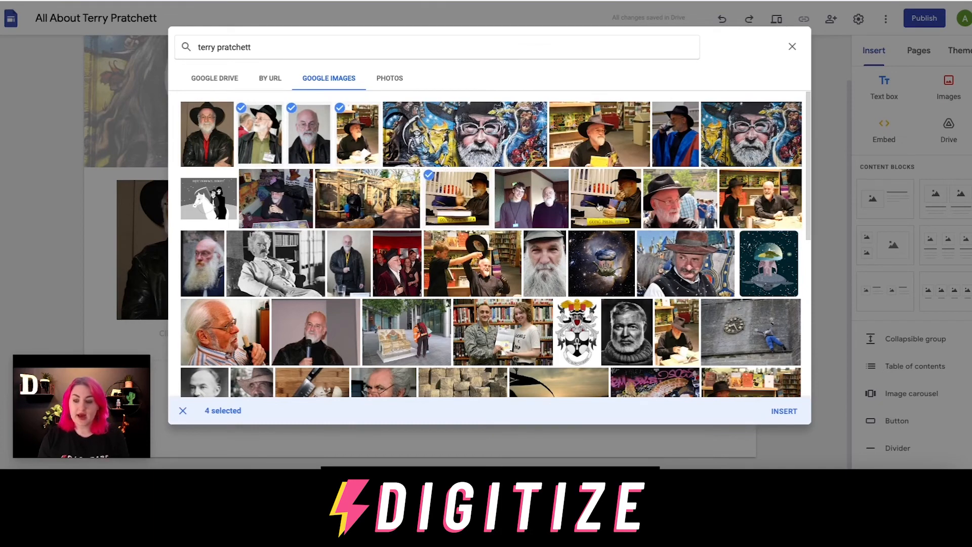
{"action": "left_click", "coordinate": [687, 200]}
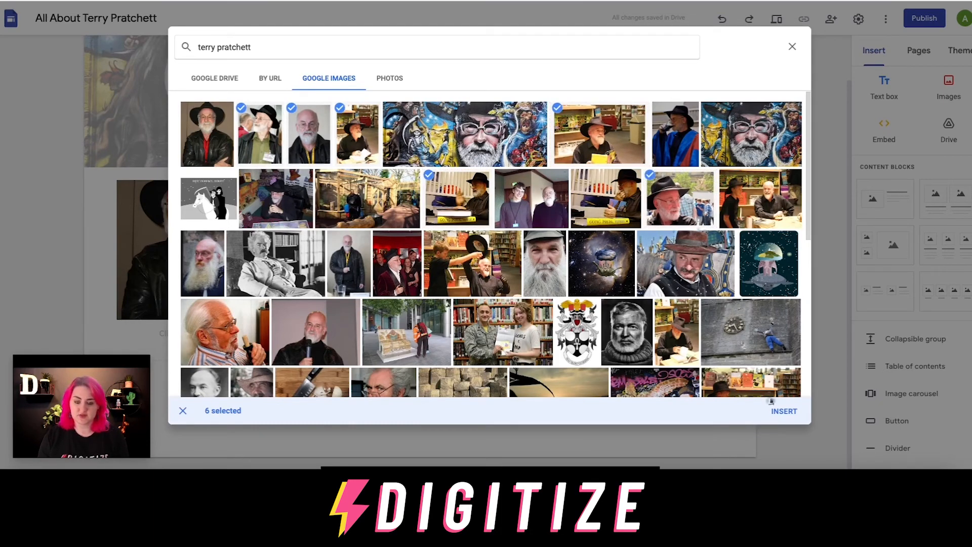
{"action": "left_click", "coordinate": [785, 411]}
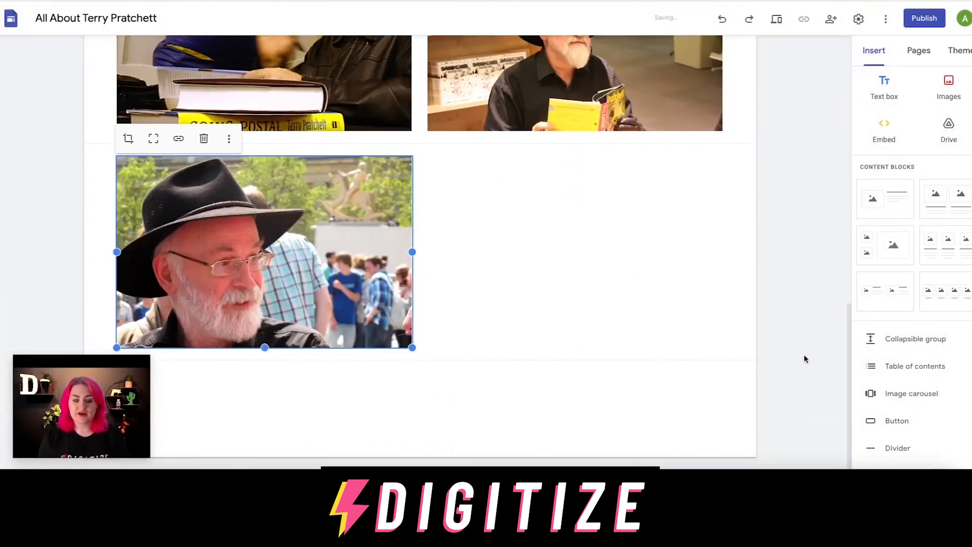
{"action": "scroll", "coordinate": [792, 304], "scroll_direction": "up", "scroll_amount": 4}
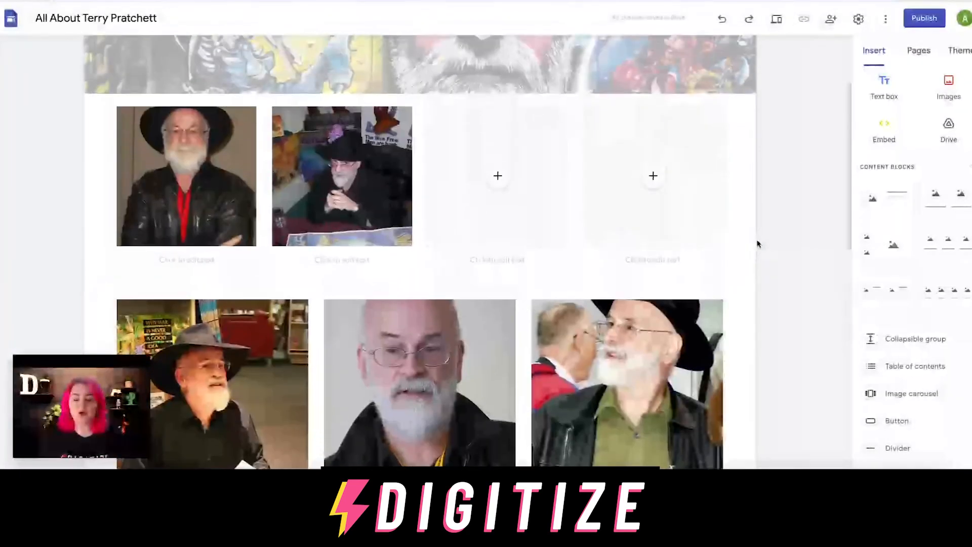
{"action": "scroll", "coordinate": [758, 244], "scroll_direction": "up", "scroll_amount": 3}
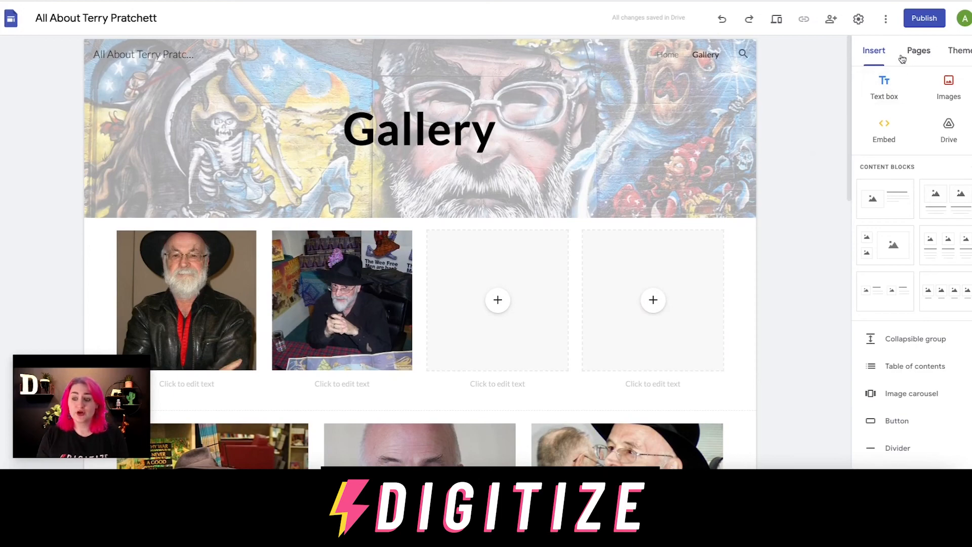
Go back to the Home page and begin publishing the site with the web address "all-about-terry-pratchett"
{"action": "left_click", "coordinate": [922, 55]}
{"action": "left_click", "coordinate": [909, 104]}
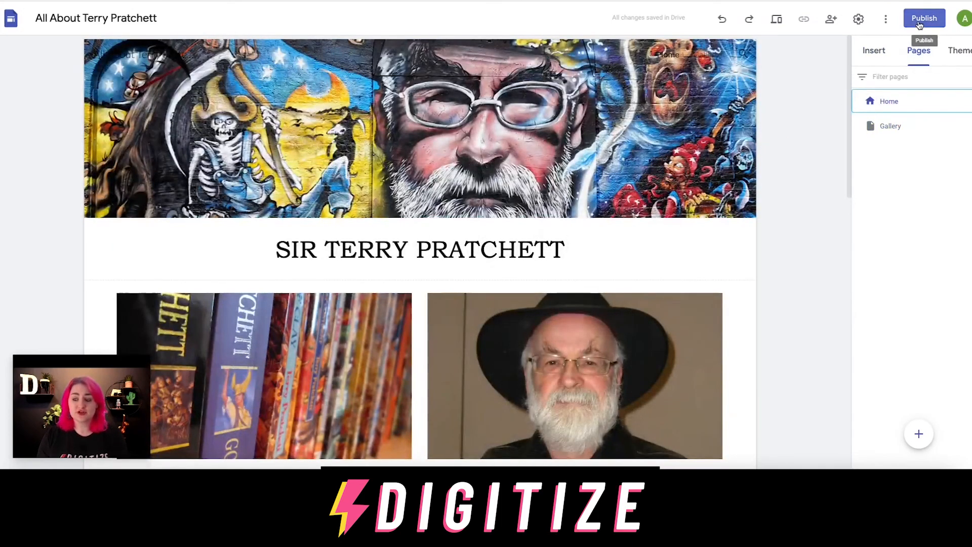
{"action": "left_click", "coordinate": [920, 23]}
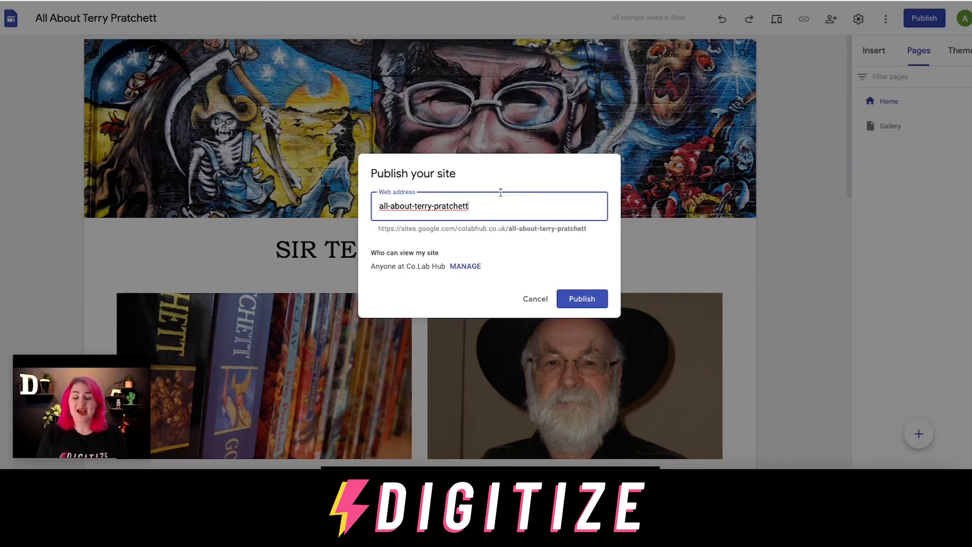
Set link access for the published site to Public and for the draft to Anyone with the link
{"action": "left_click", "coordinate": [464, 265]}
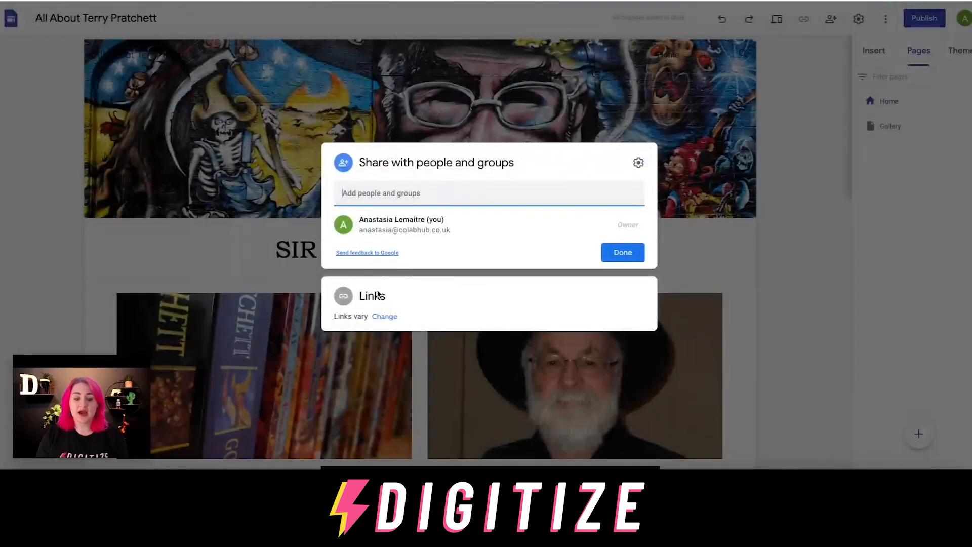
{"action": "left_click", "coordinate": [385, 317]}
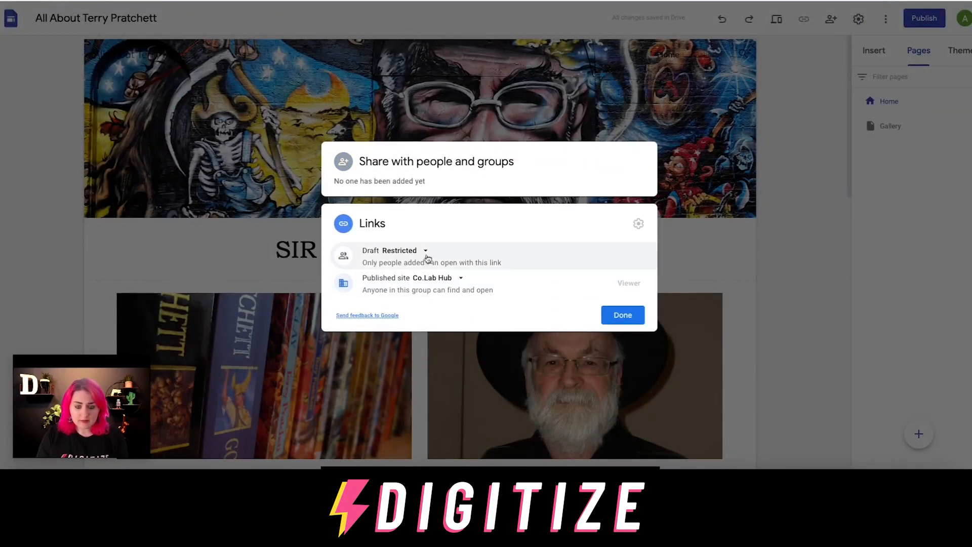
{"action": "left_click", "coordinate": [462, 278]}
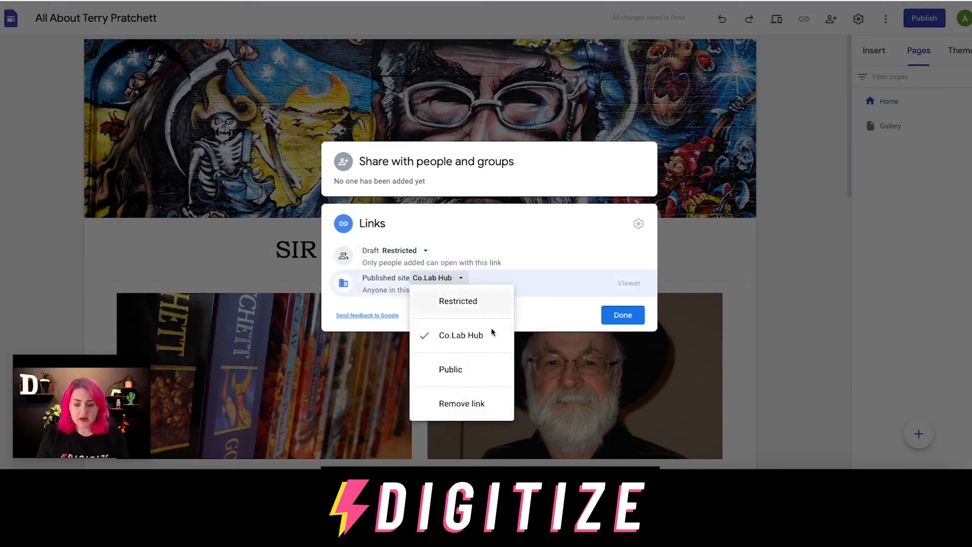
{"action": "left_click", "coordinate": [485, 367]}
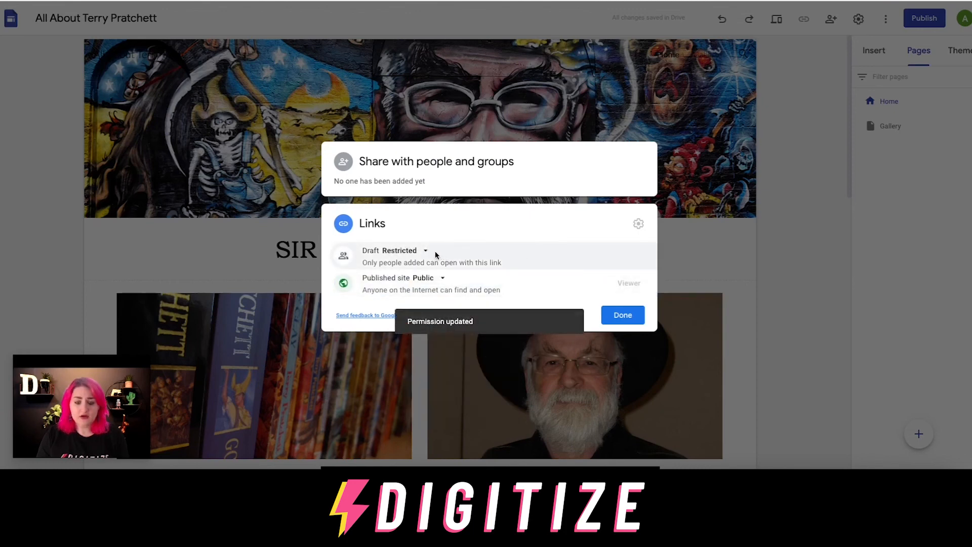
{"action": "left_click", "coordinate": [426, 252]}
{"action": "left_click", "coordinate": [468, 339]}
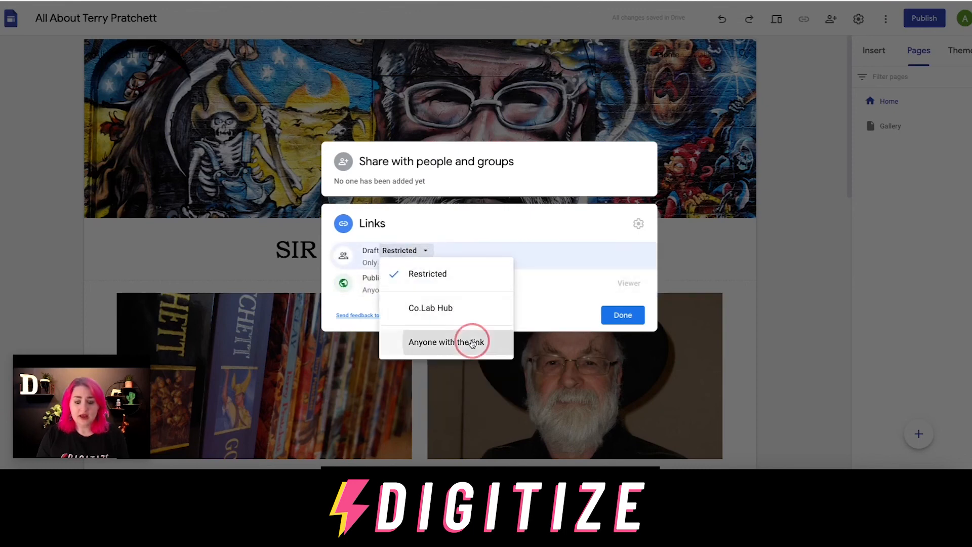
{"action": "left_click", "coordinate": [632, 316]}
Publish the site and copy its published link
{"action": "left_click", "coordinate": [578, 328]}
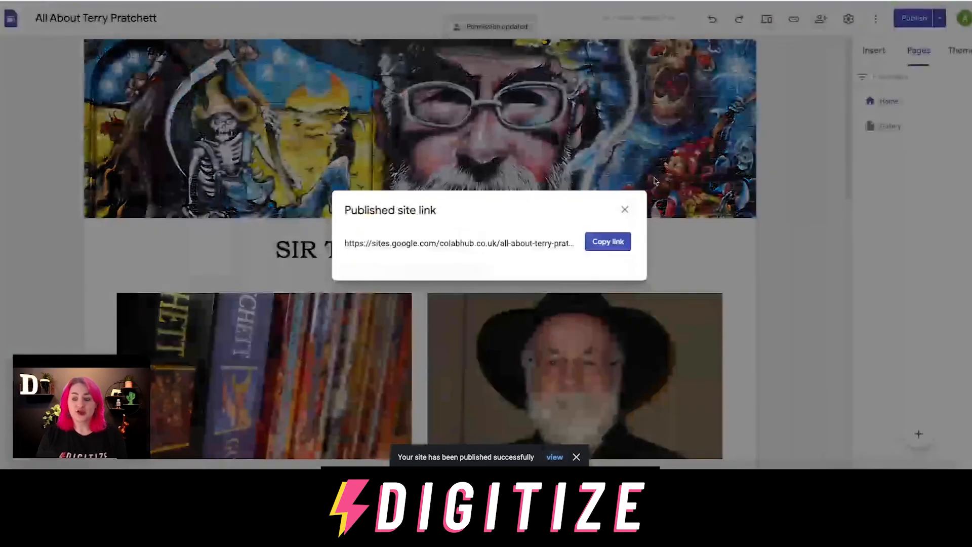
{"action": "left_click", "coordinate": [611, 241]}
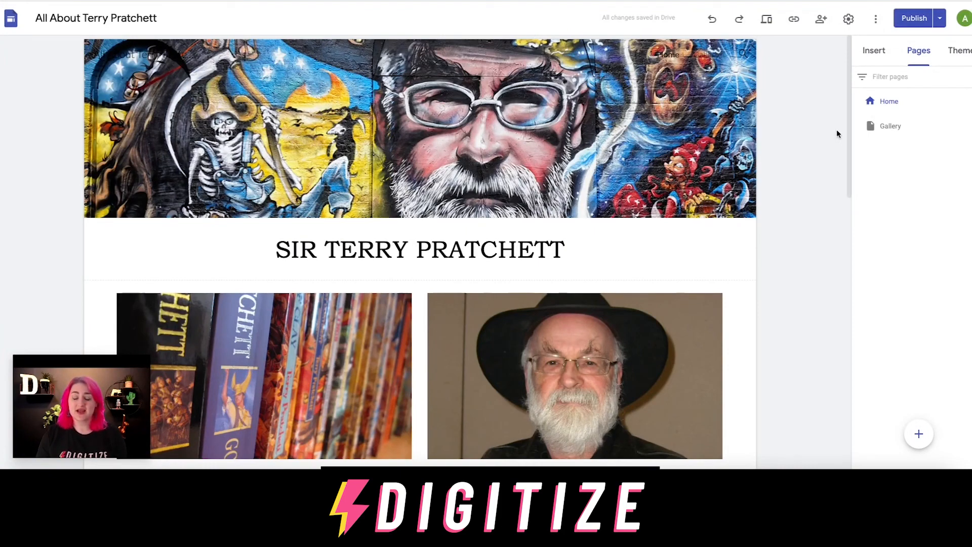
{"action": "left_click_drag", "start_coordinate": [849, 117], "coordinate": [766, 80]}
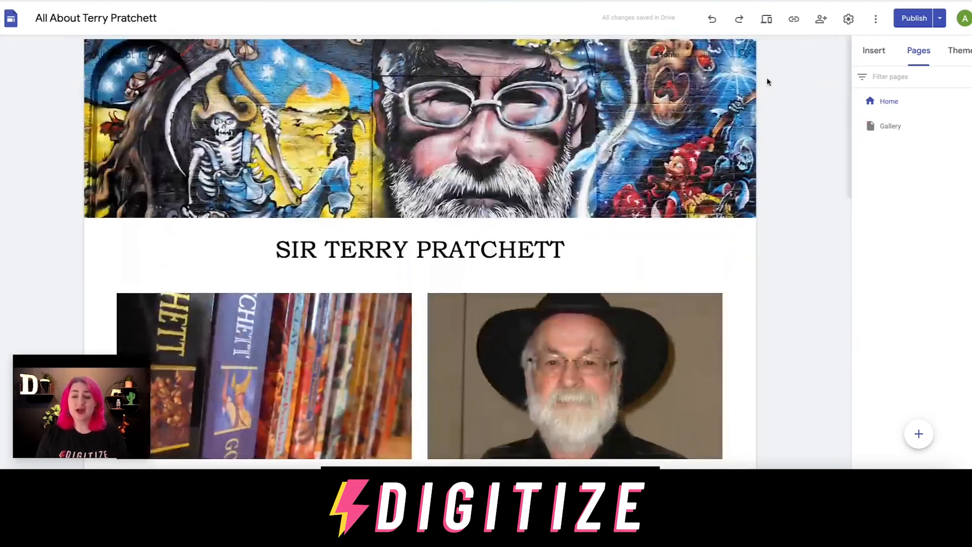